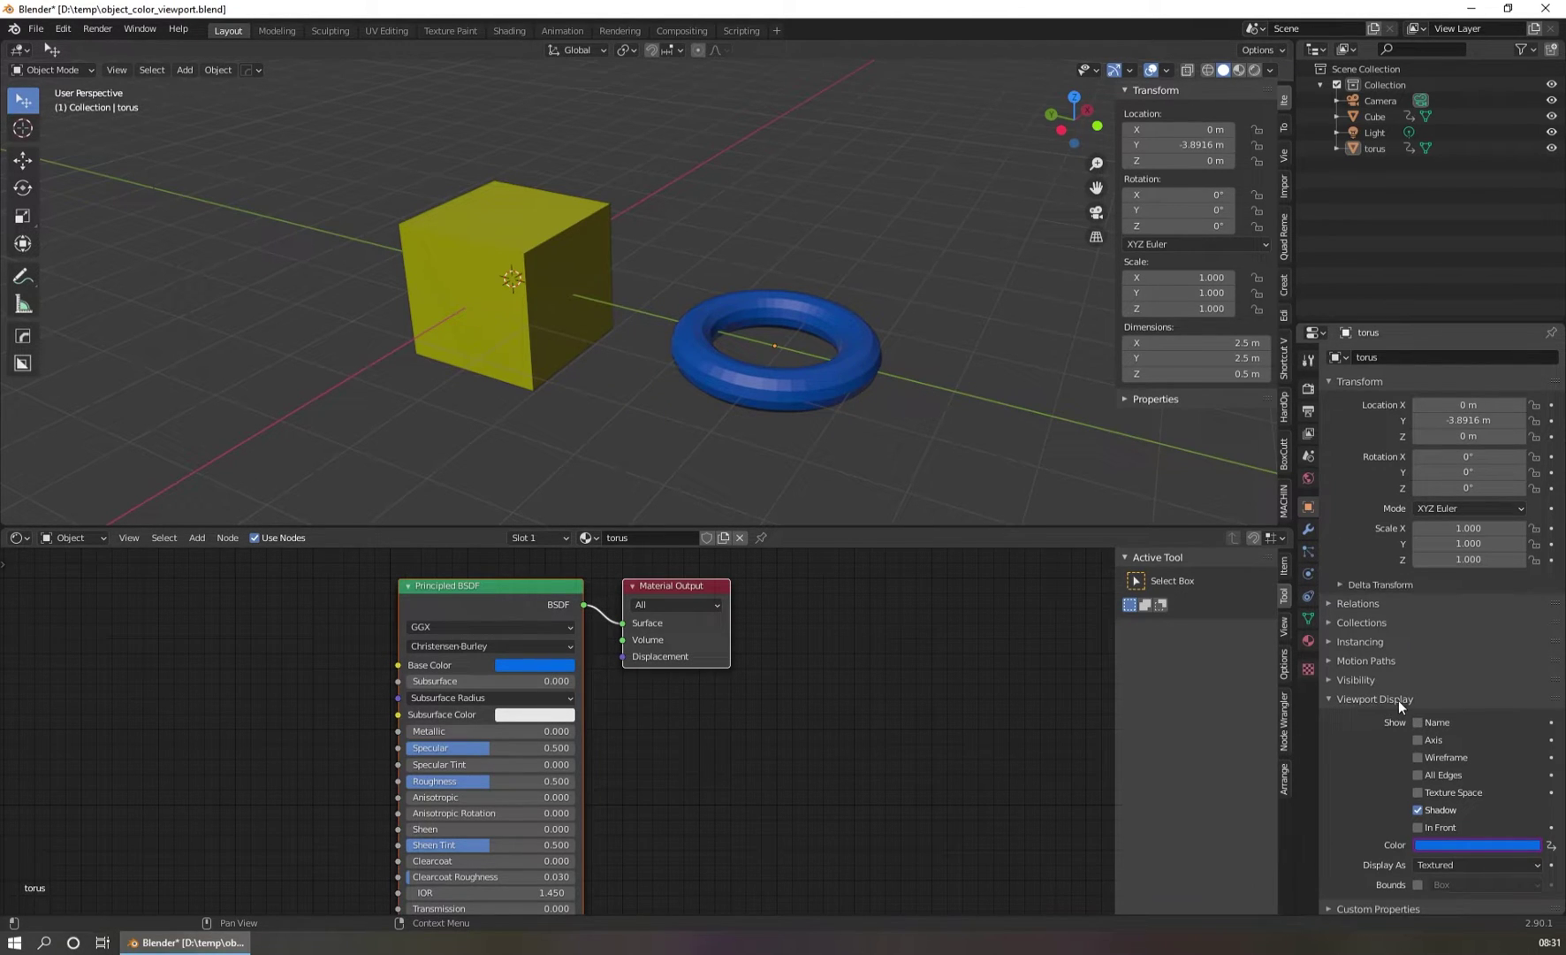
Change the torus material's base color from the Principled BSDF node to magenta
left_click(538, 665)
left_click_drag(566, 597, 631, 518)
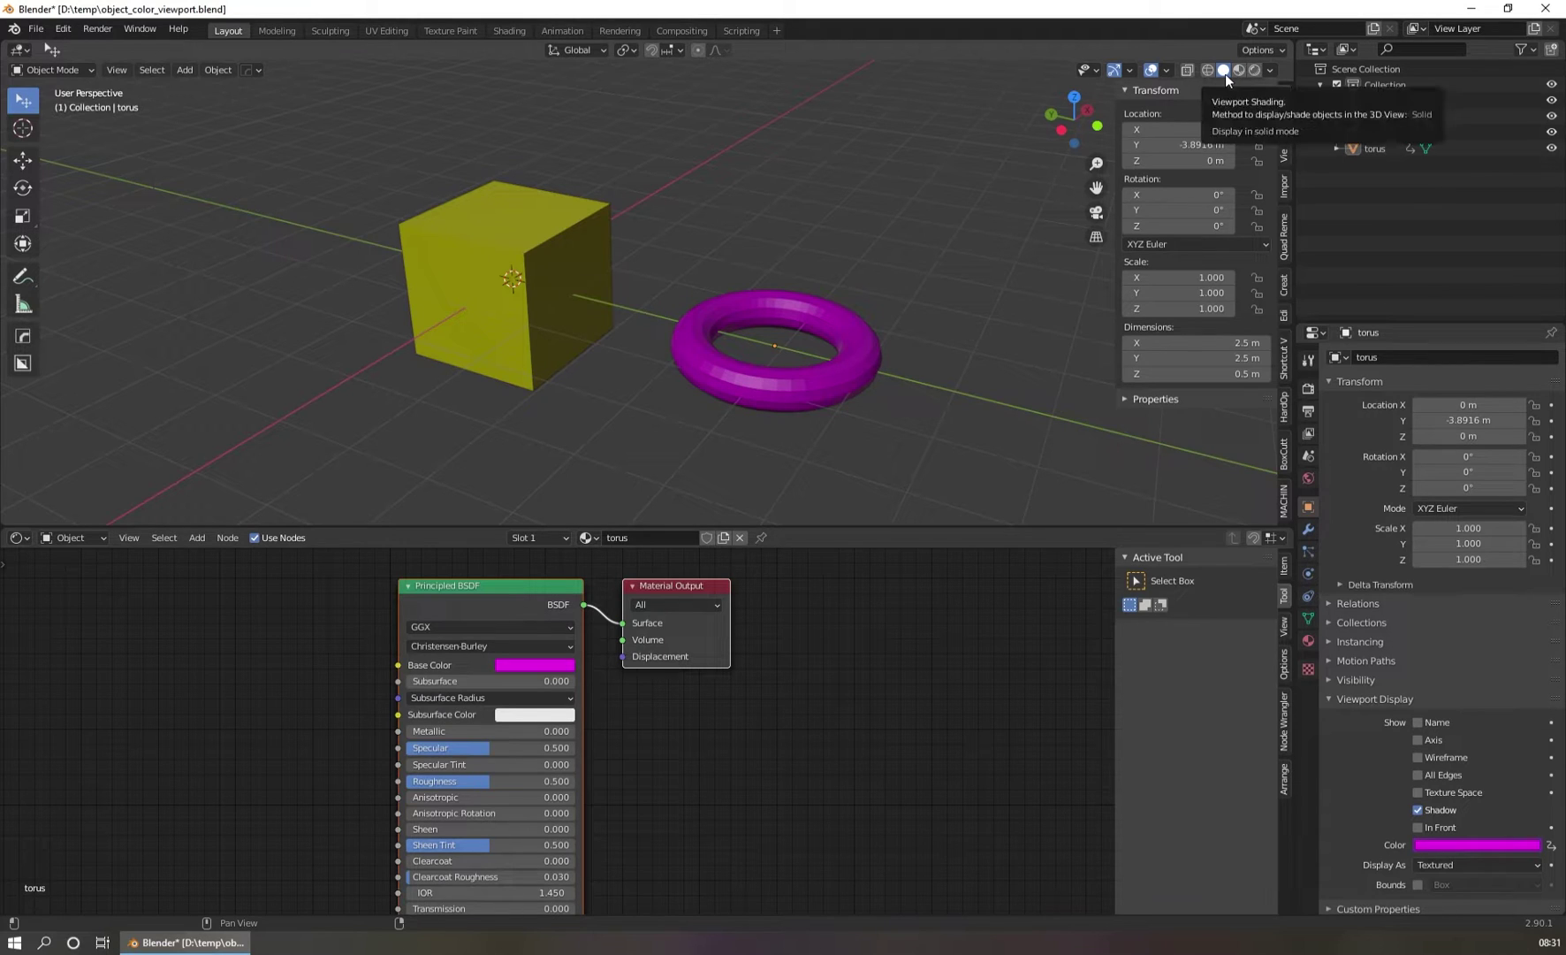
left_click(576, 311)
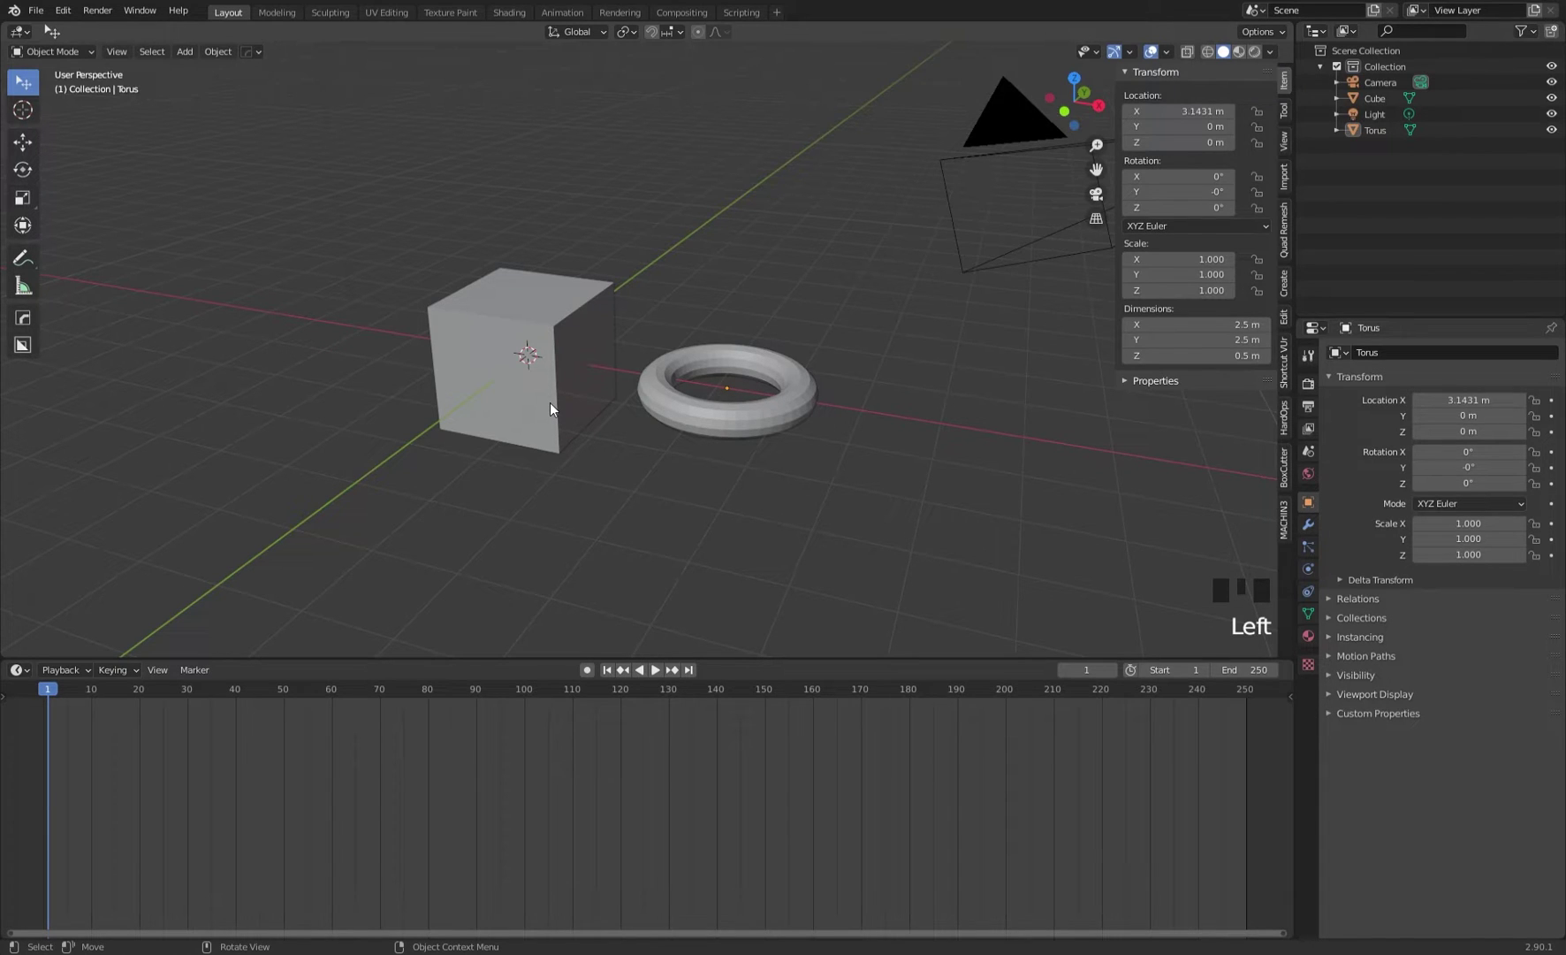
Select the cube and turn the timeline area into a Shader Editor
left_click(570, 334)
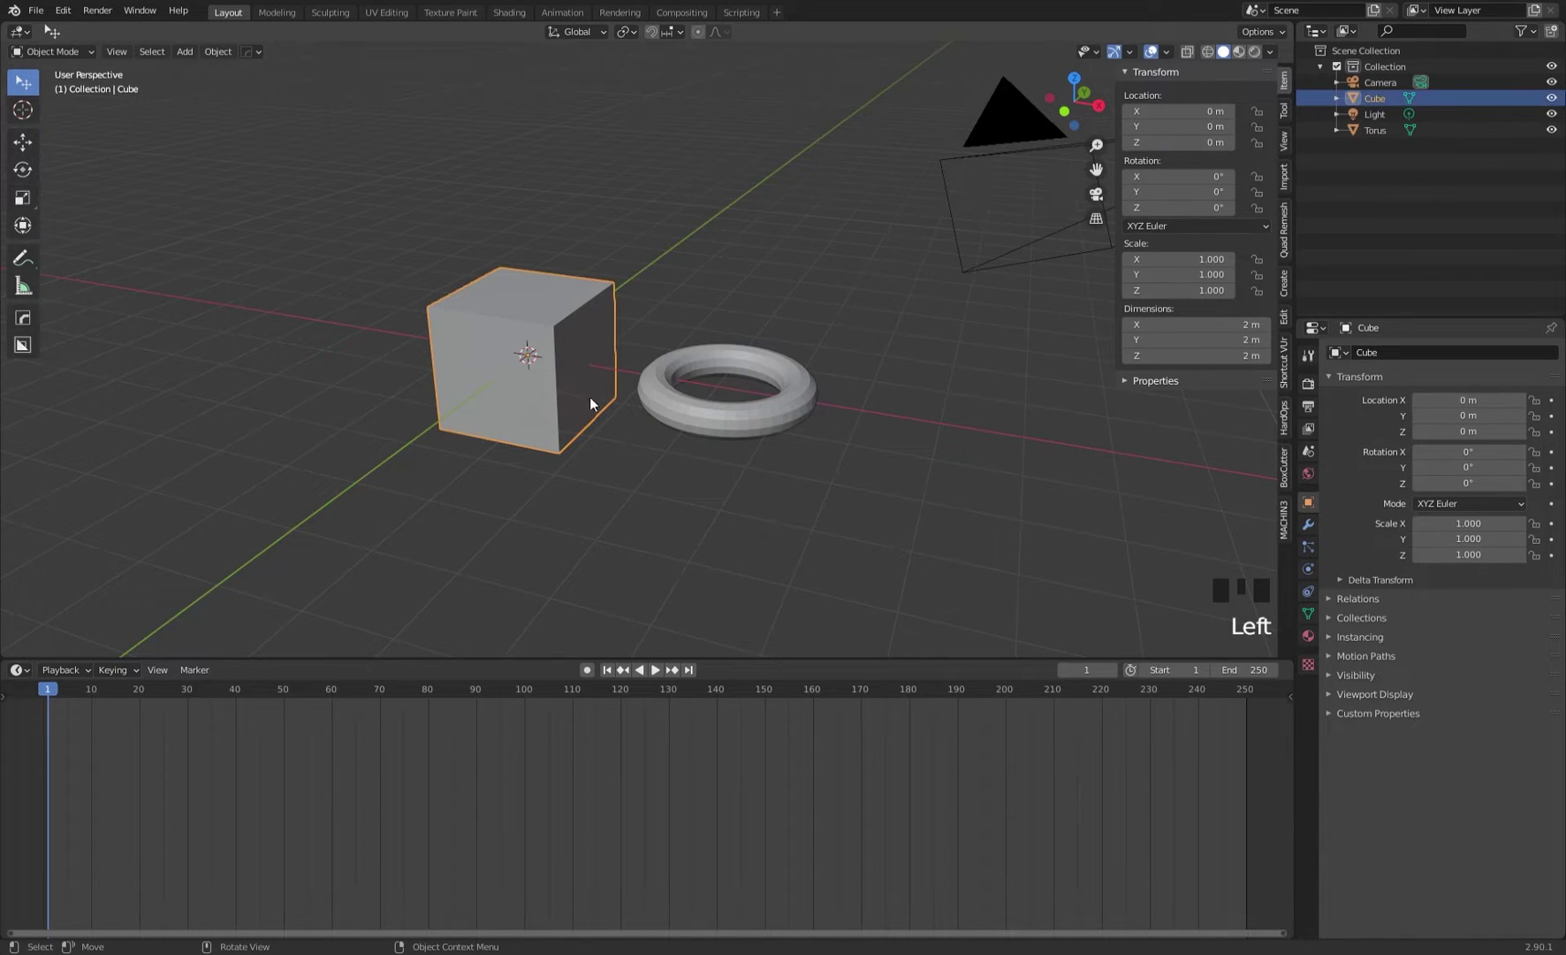
left_click(673, 416)
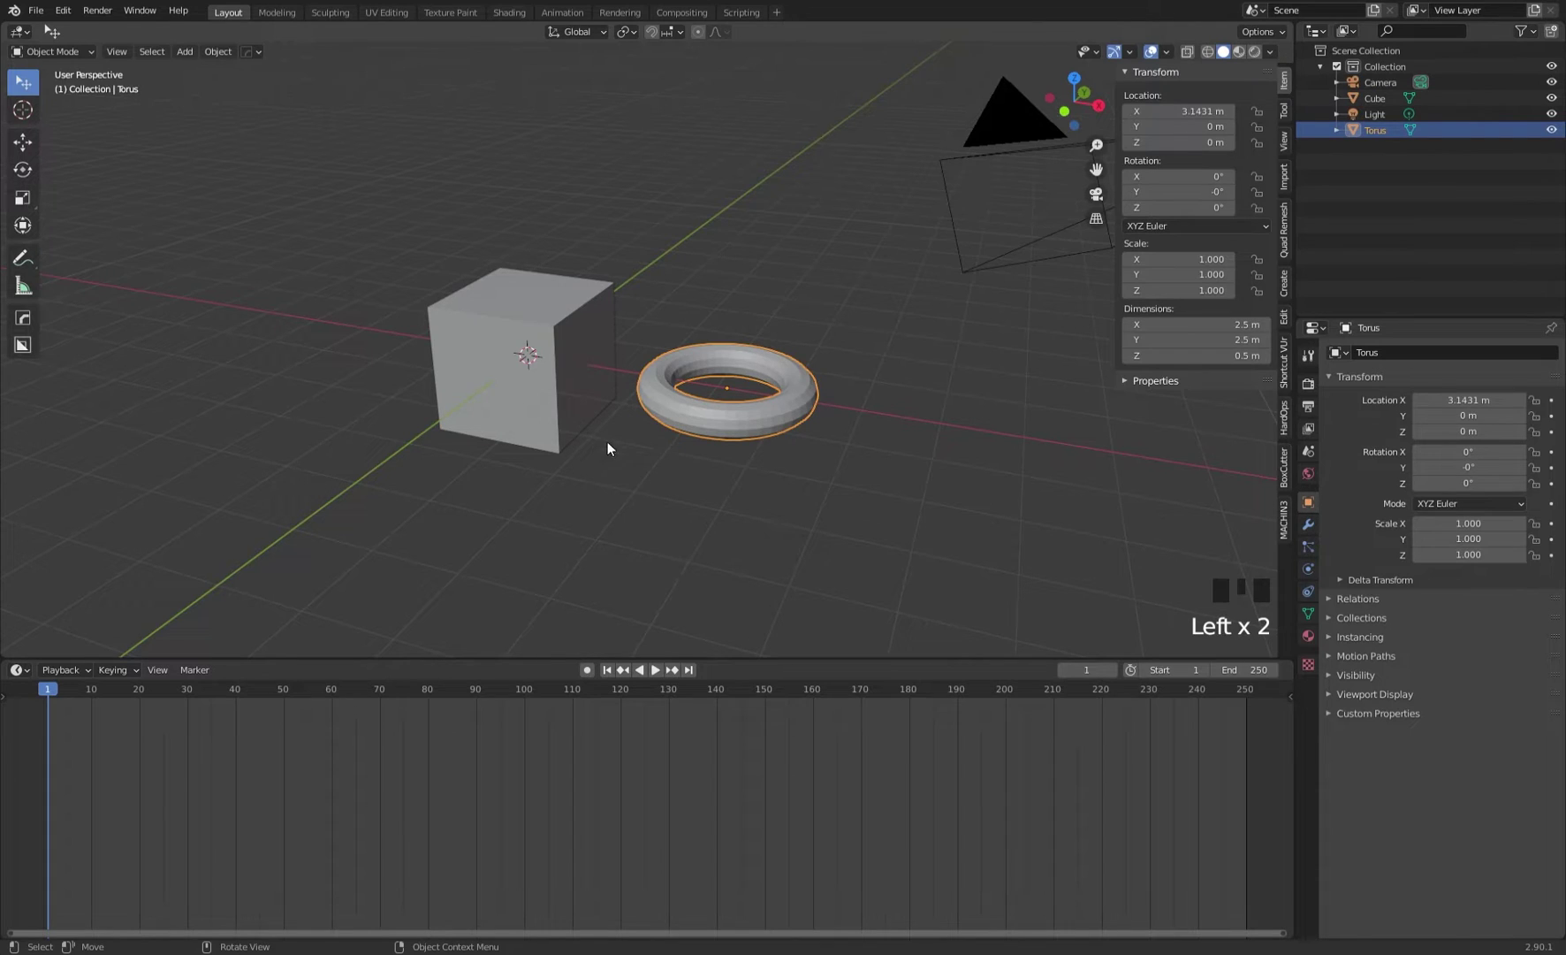
middle_click_drag(607, 448, 594, 405, "shift")
left_click(590, 399)
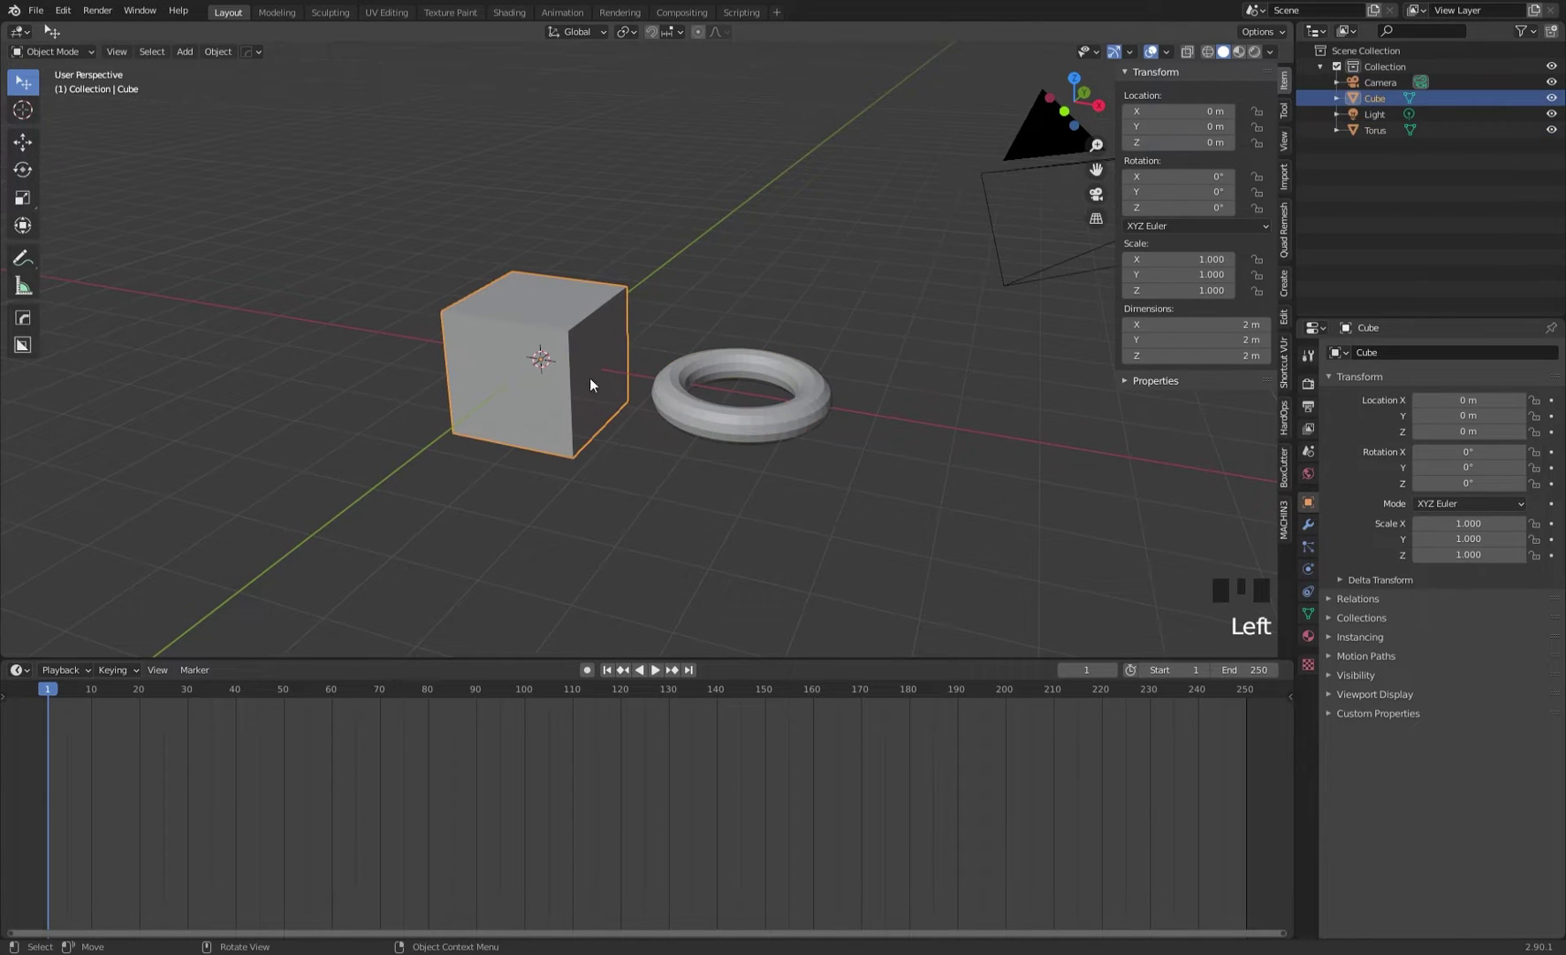
left_click(24, 677)
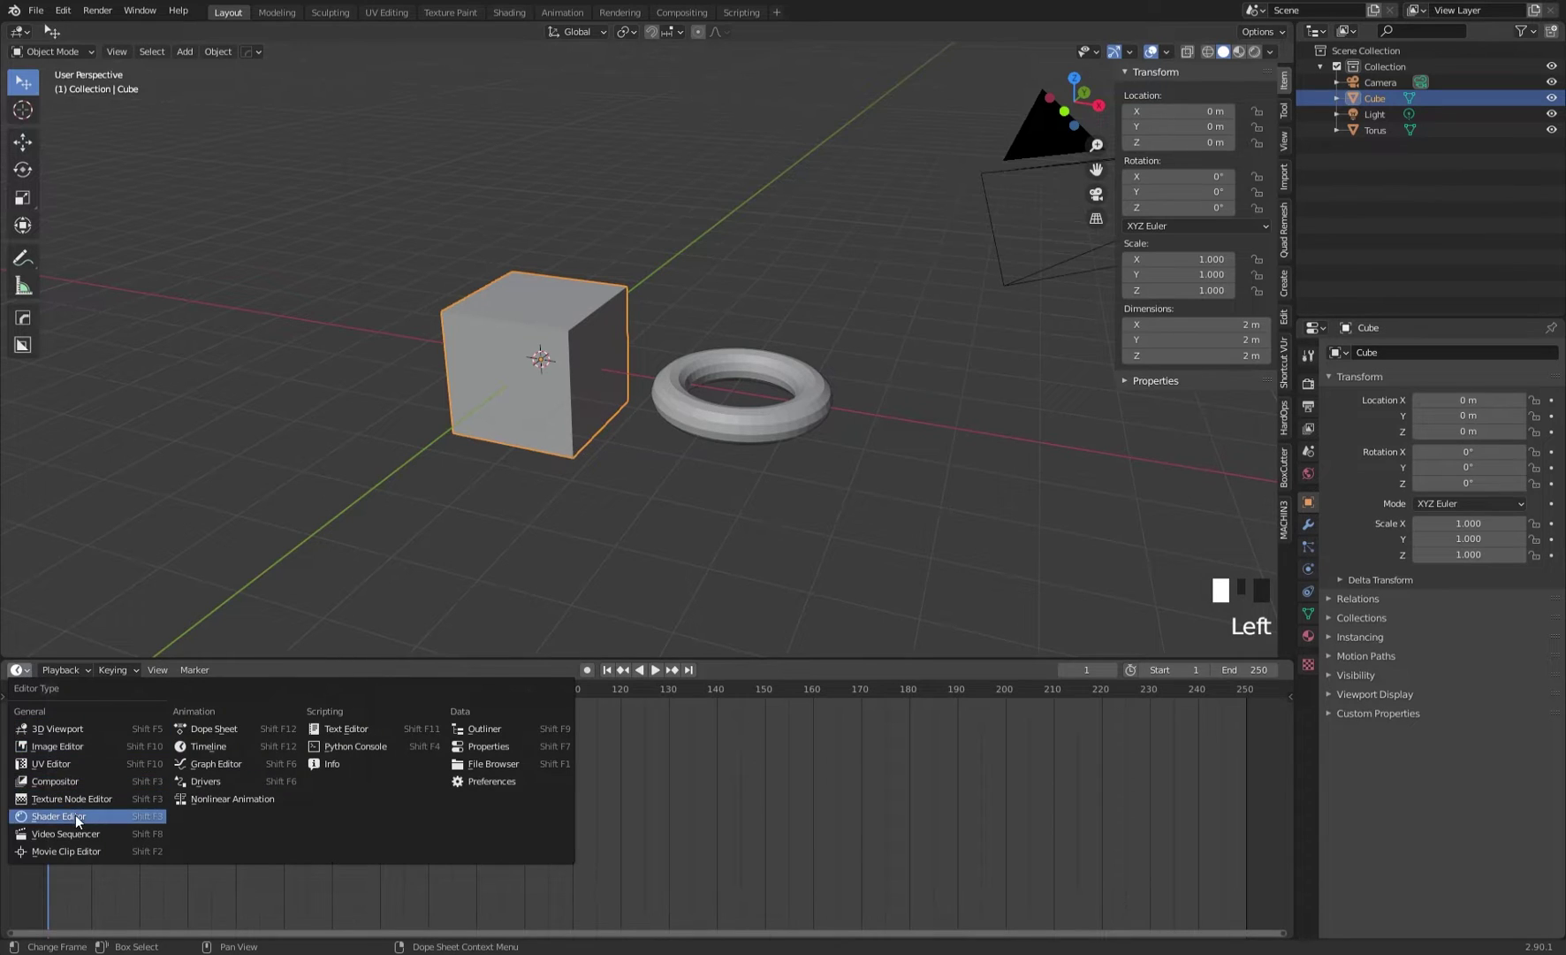
left_click(29, 820)
left_click_drag(743, 659, 745, 653)
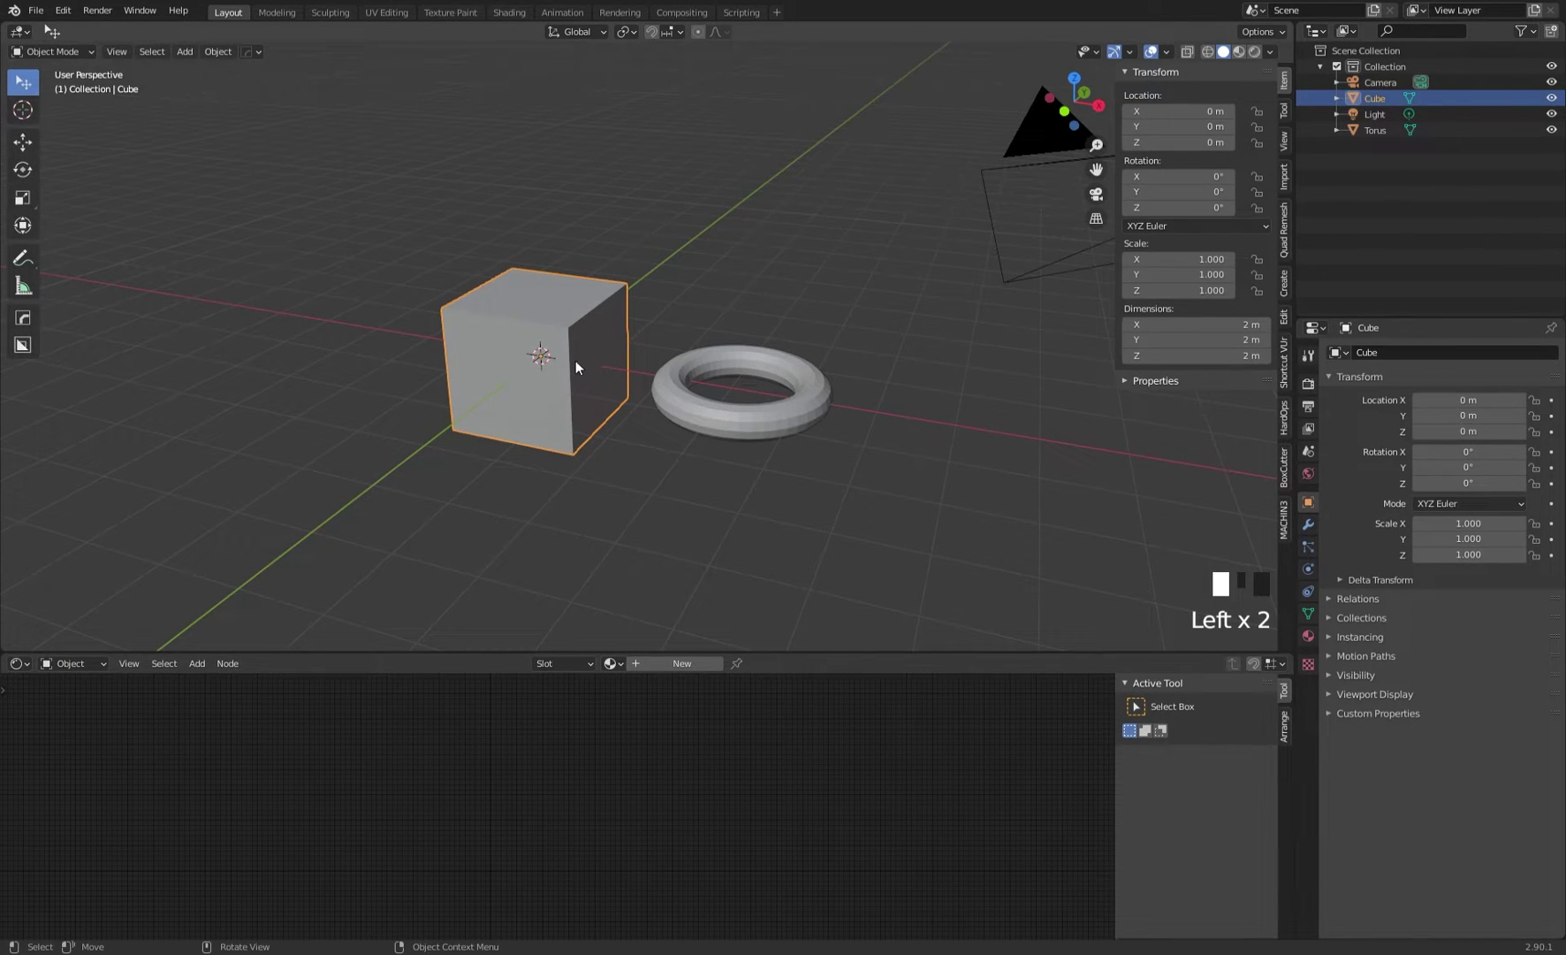
Create a new material for the cube and name it "cube"
left_click(686, 663)
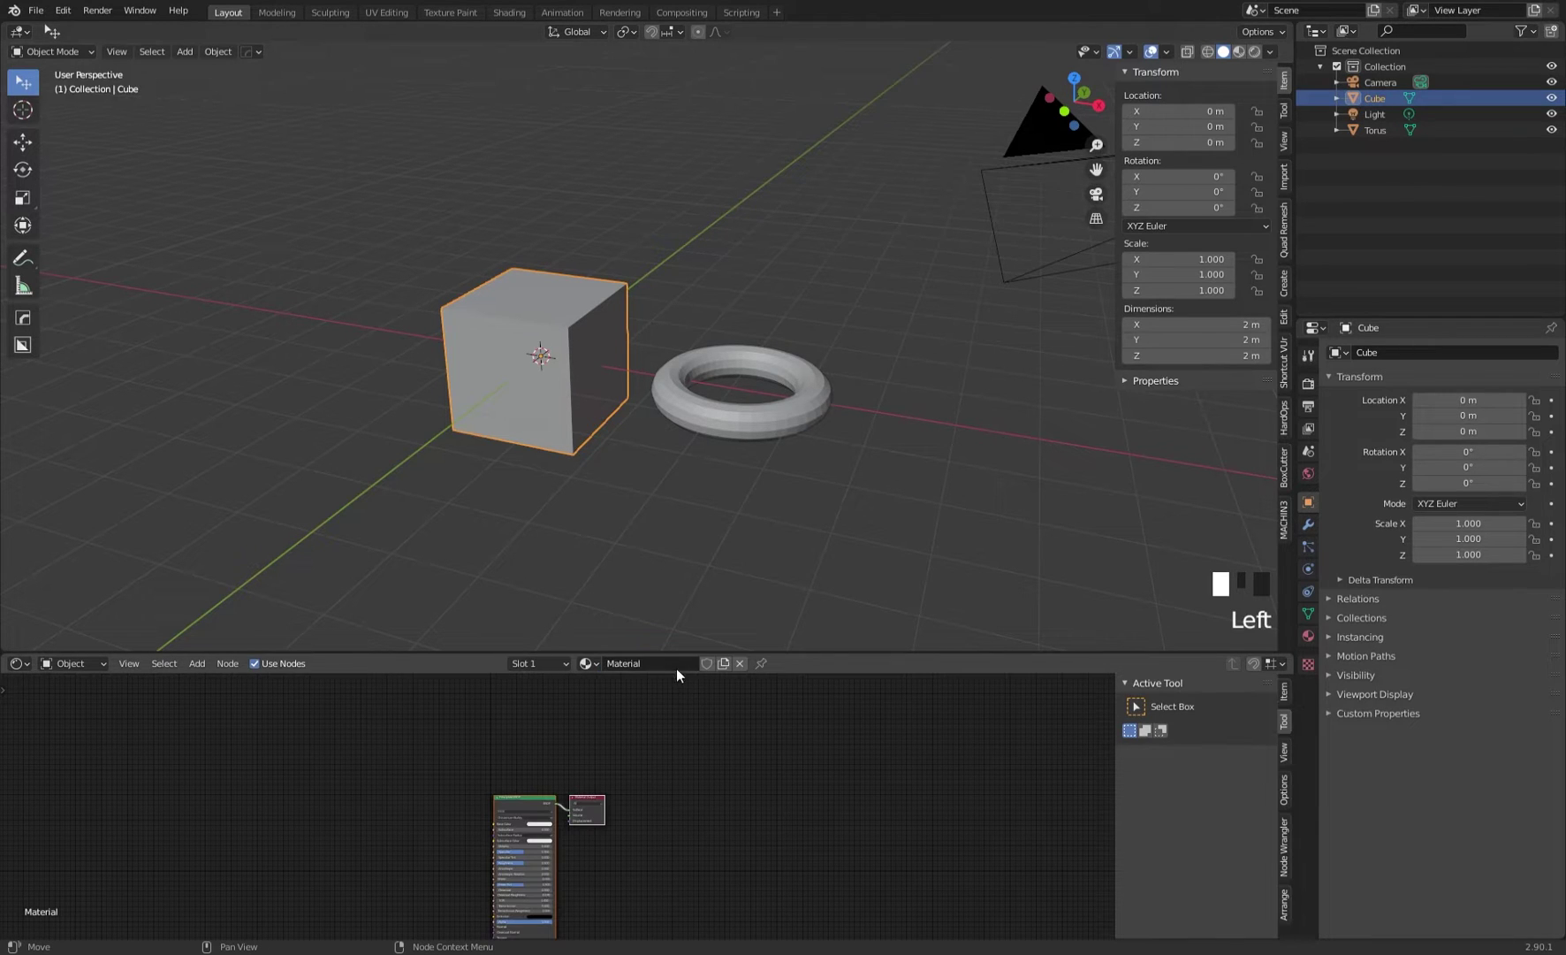
left_click(669, 663)
type("cube")
key("Return")
Create a new material for the torus and name it "torus"
left_click(758, 437)
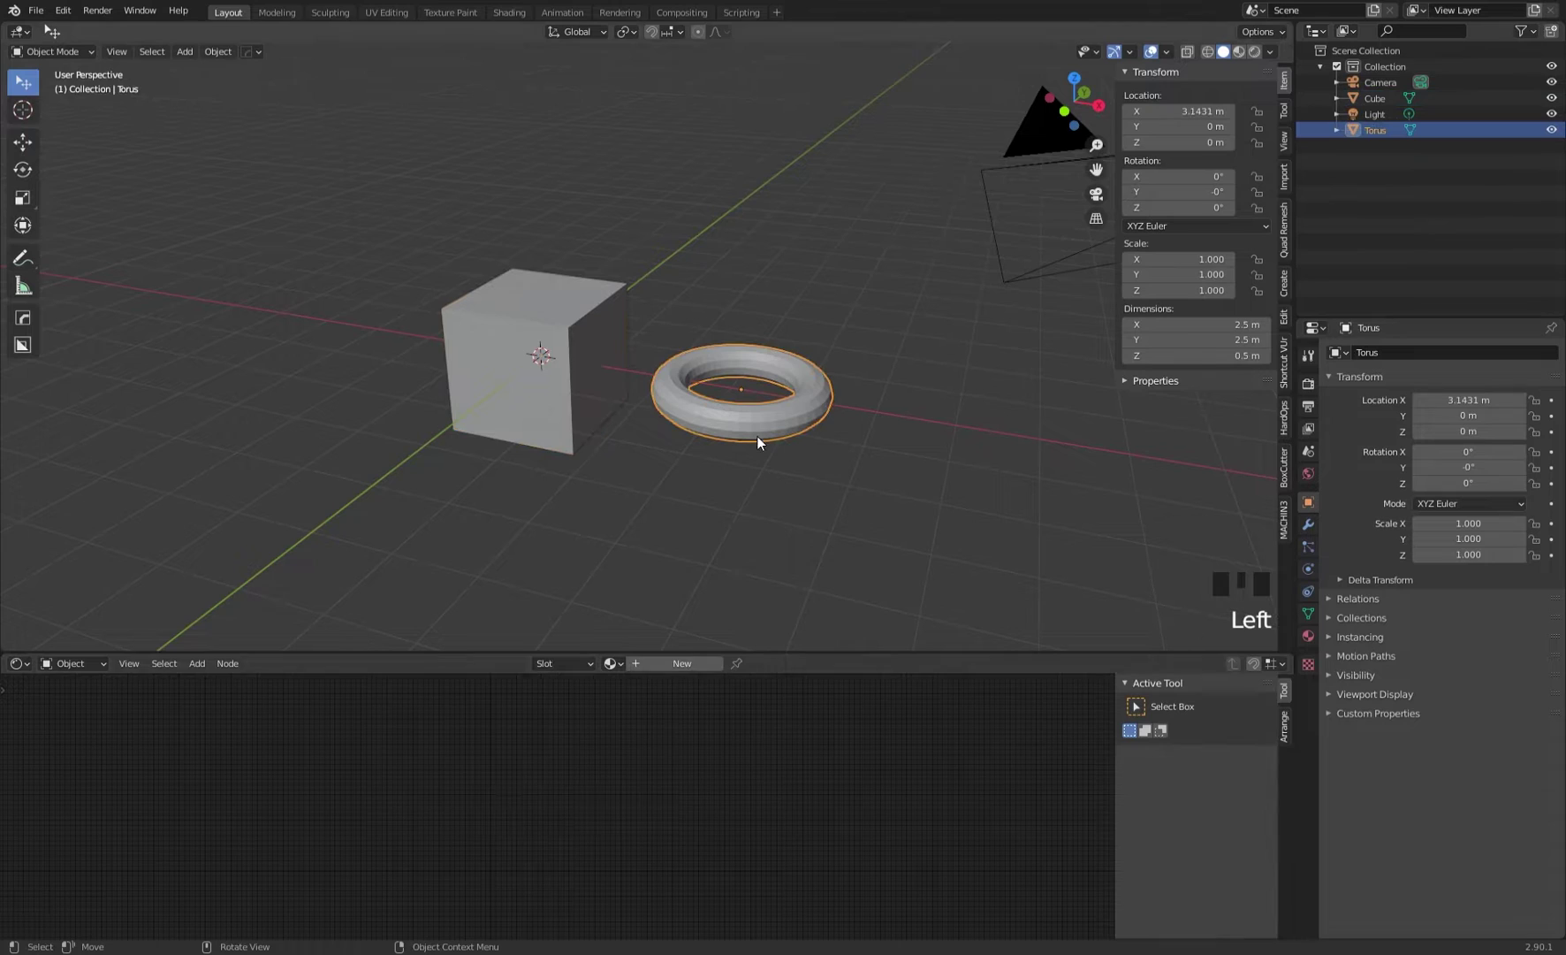
left_click(680, 669)
left_click(658, 663)
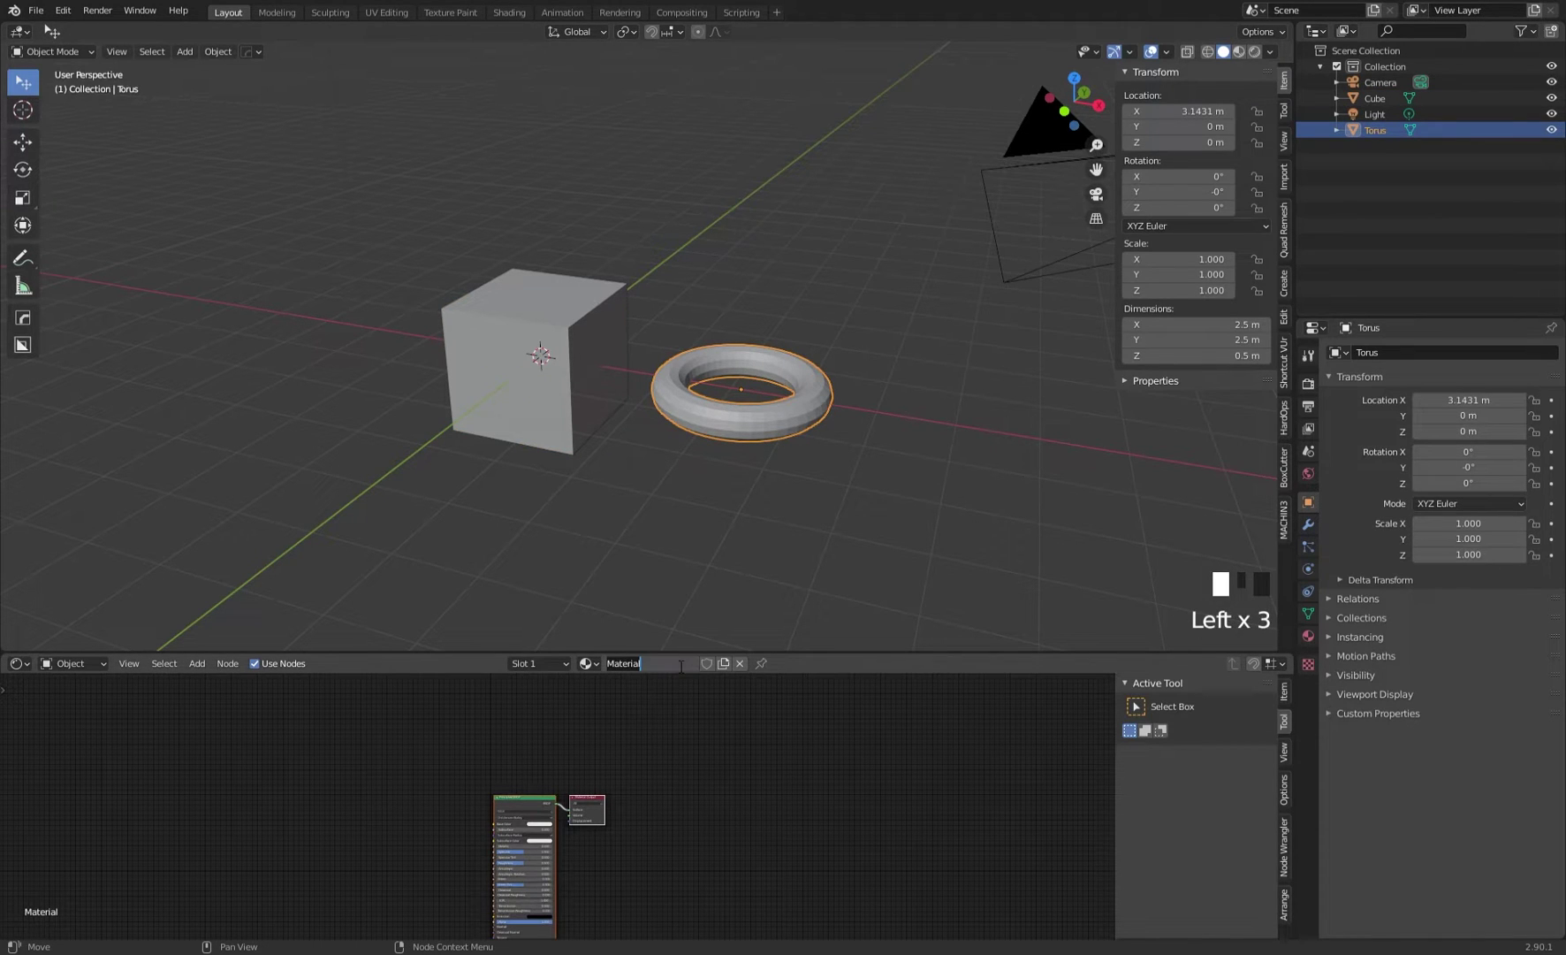
type("torus")
key("Return")
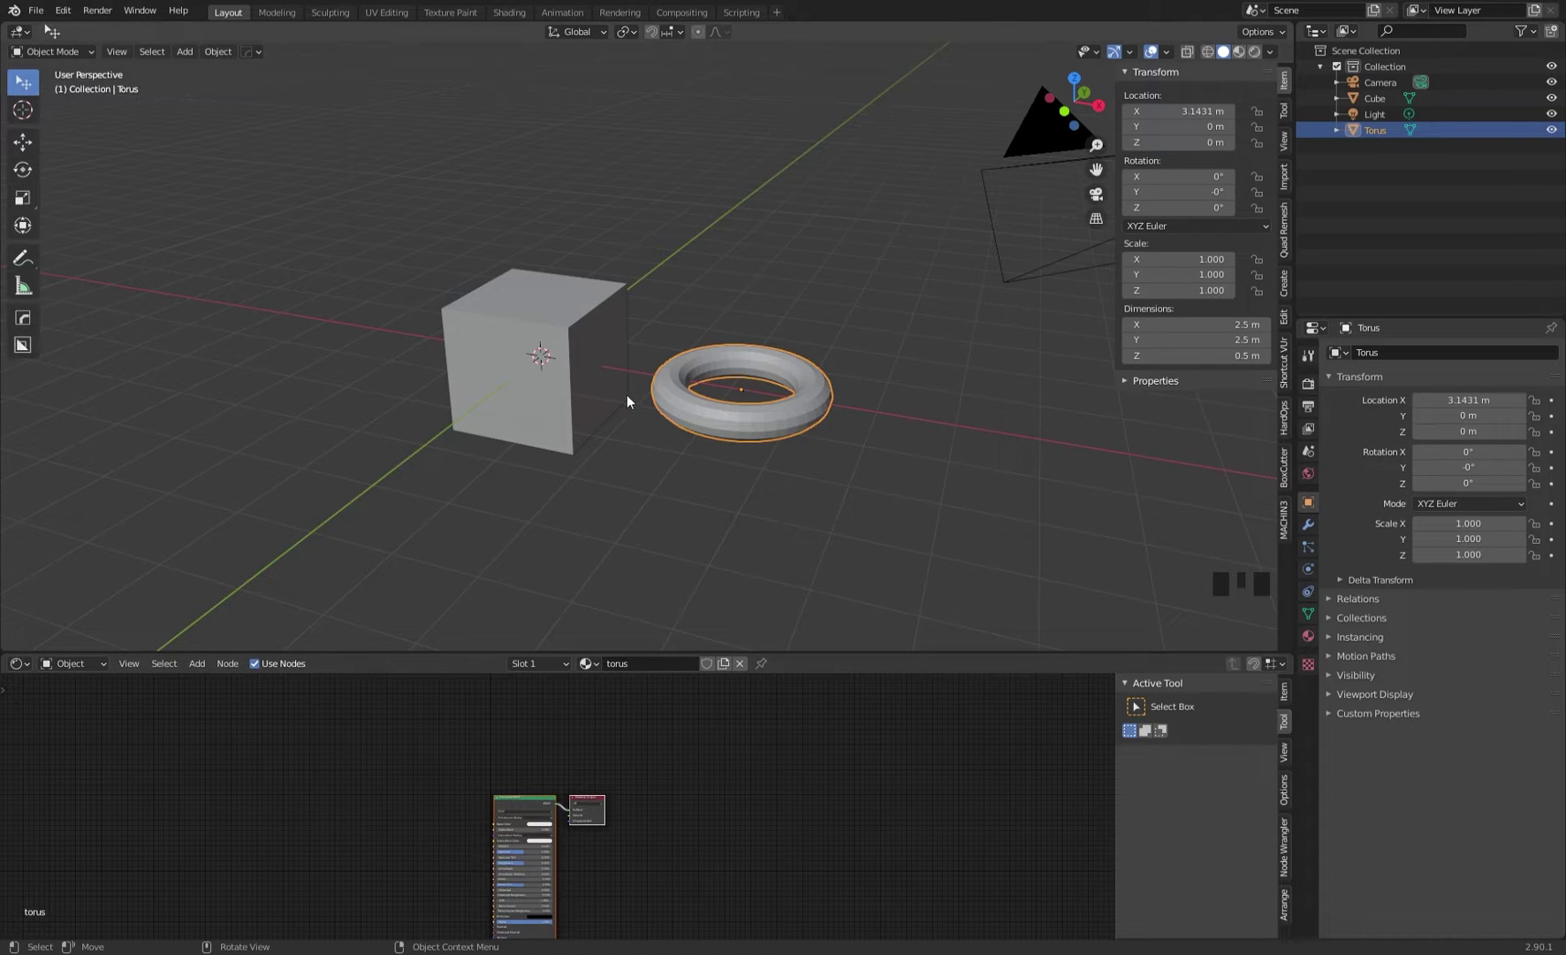
Set the base color of the cube's material to magenta
left_click(601, 391)
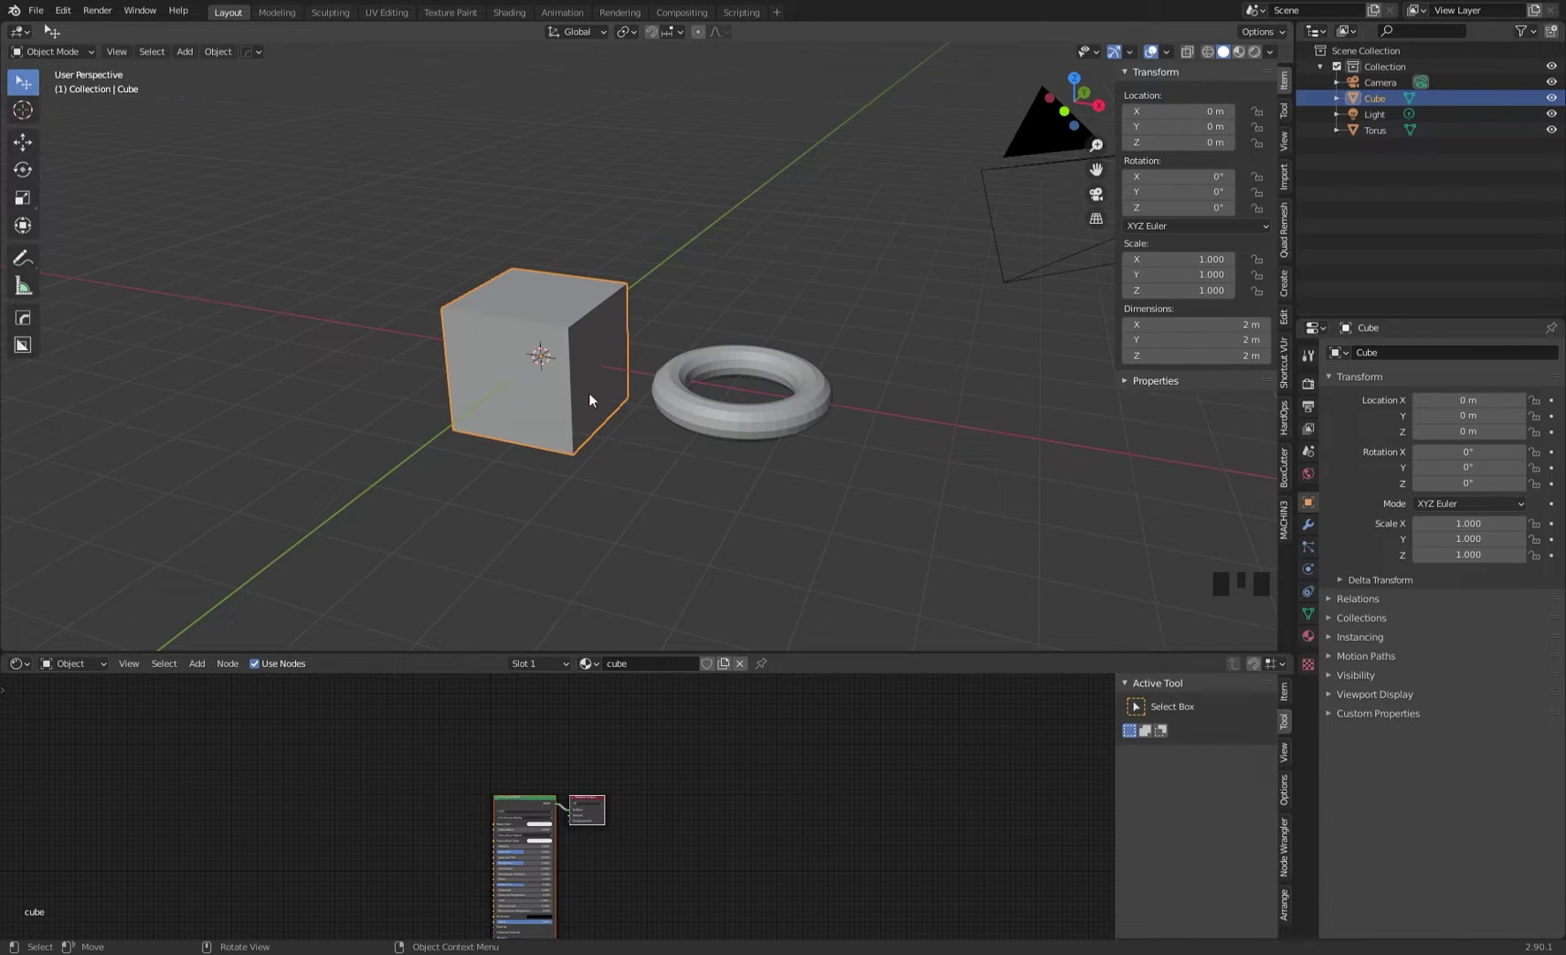
scroll(565, 760, "up", 5)
middle_click_drag(559, 770, 517, 796)
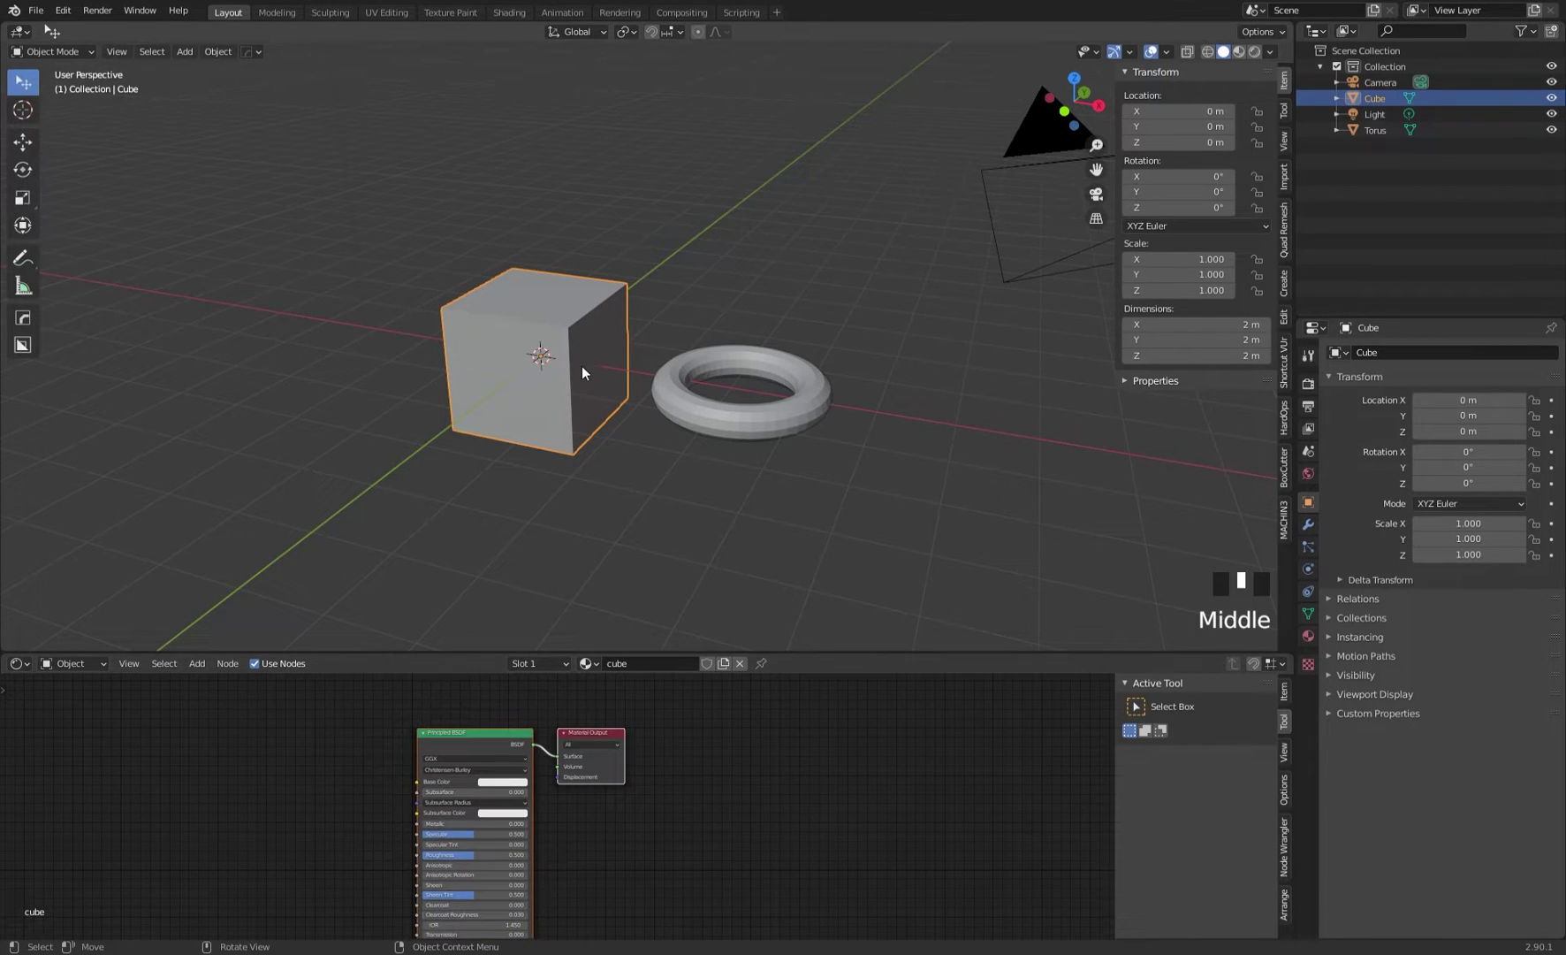
left_click(512, 782)
left_click(549, 699)
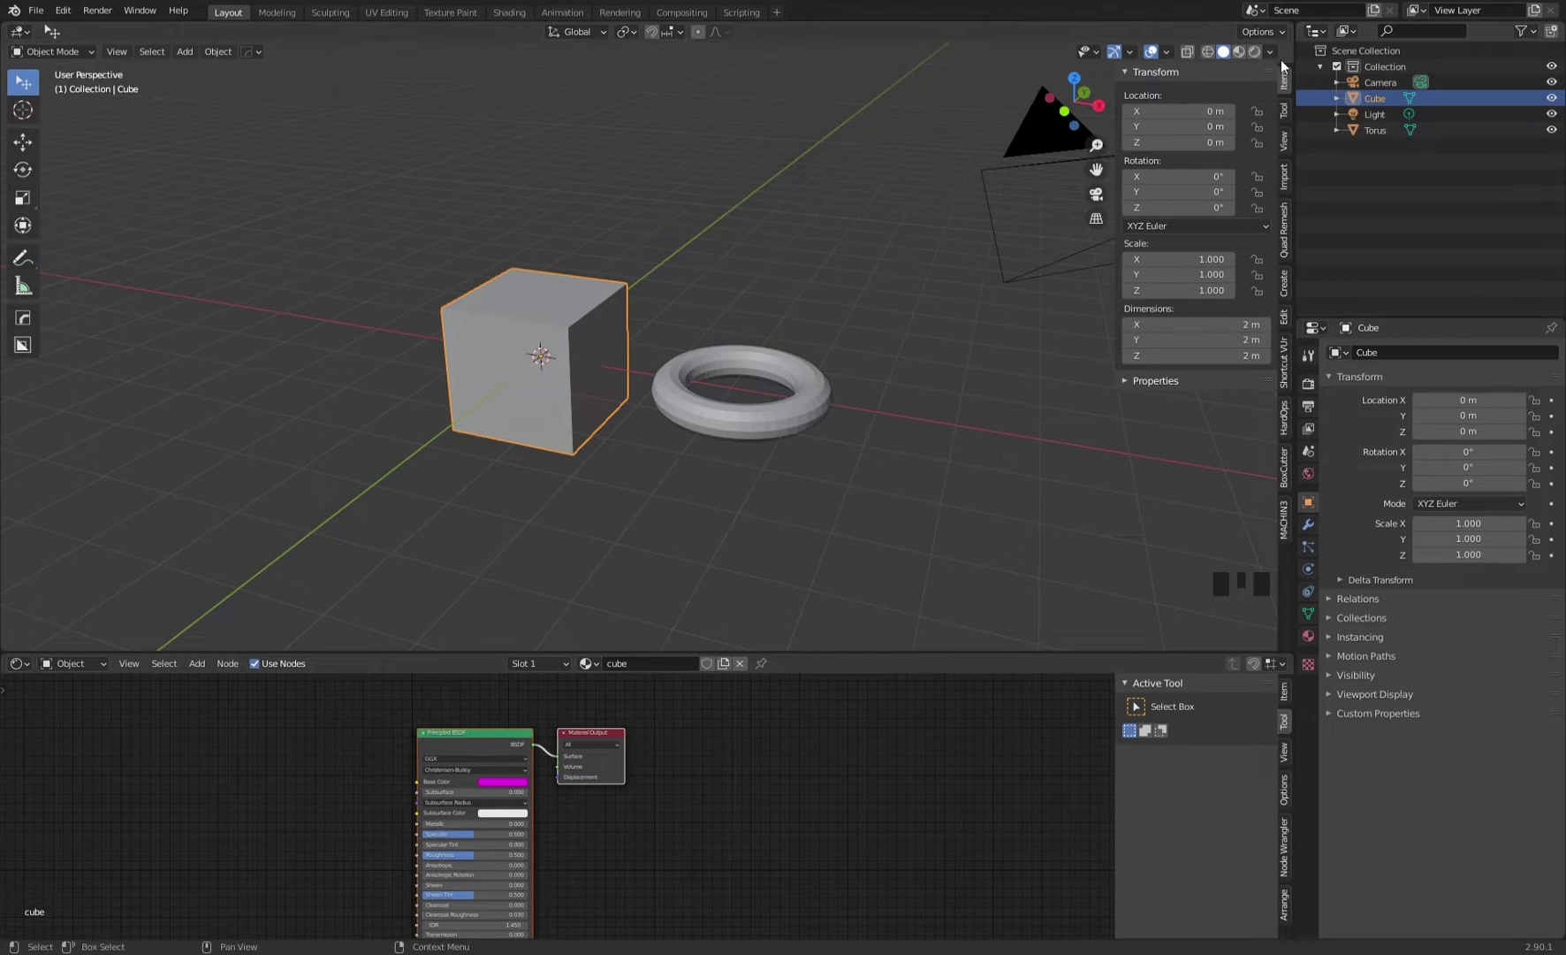
Compare Material Preview with Solid shading and set the solid viewport's color mode to Object
left_click(1239, 53)
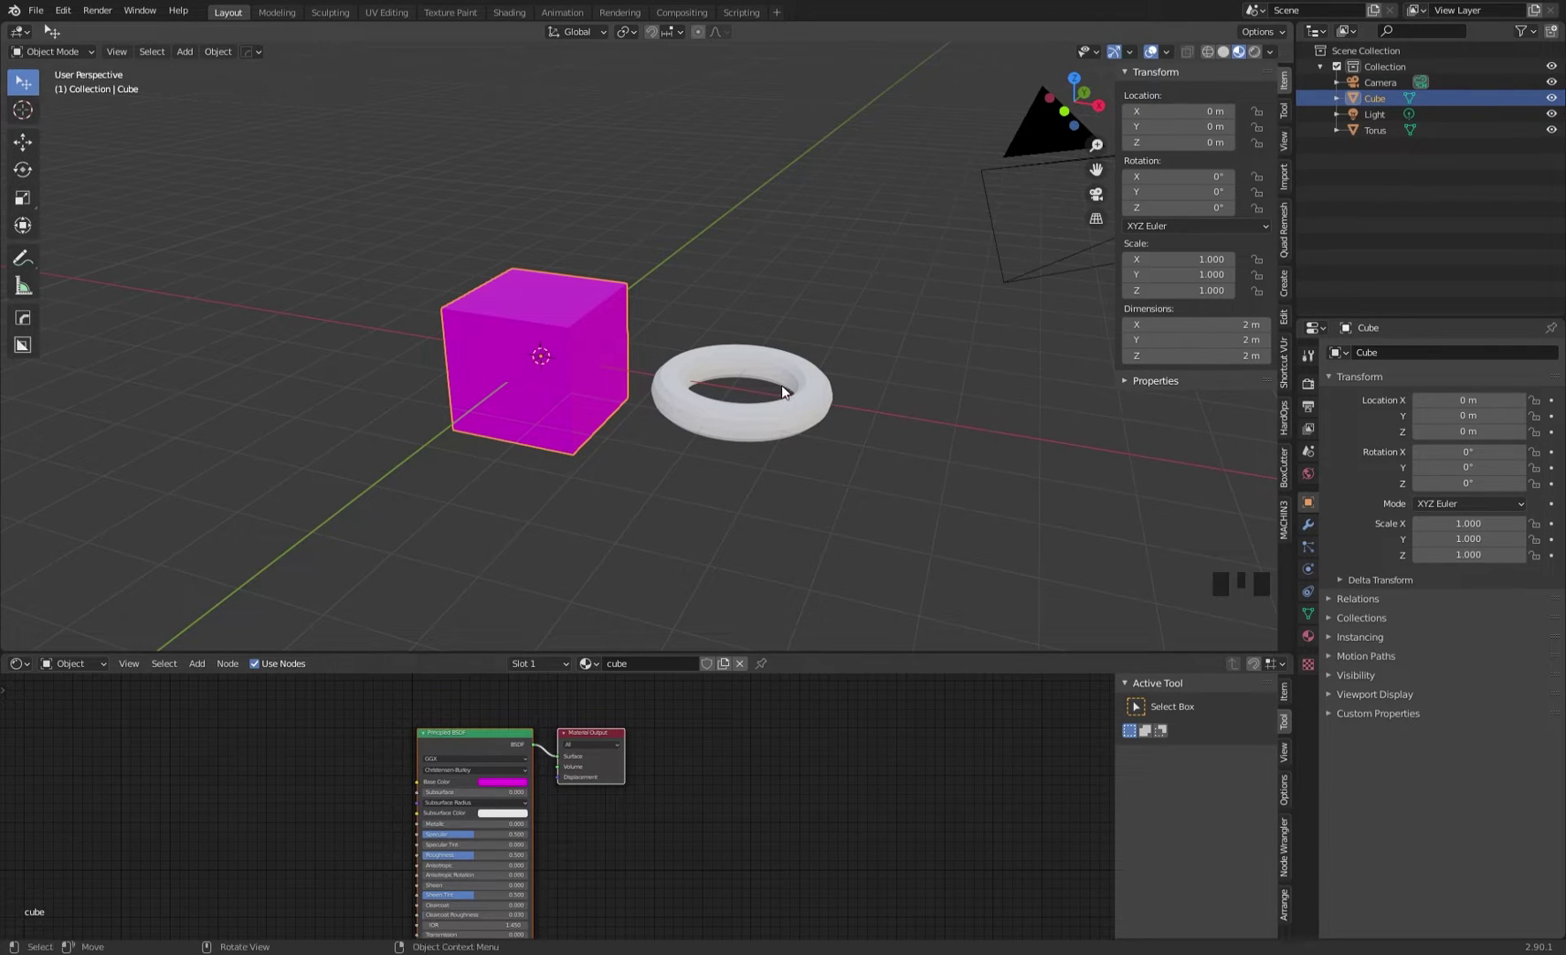
left_click(1224, 52)
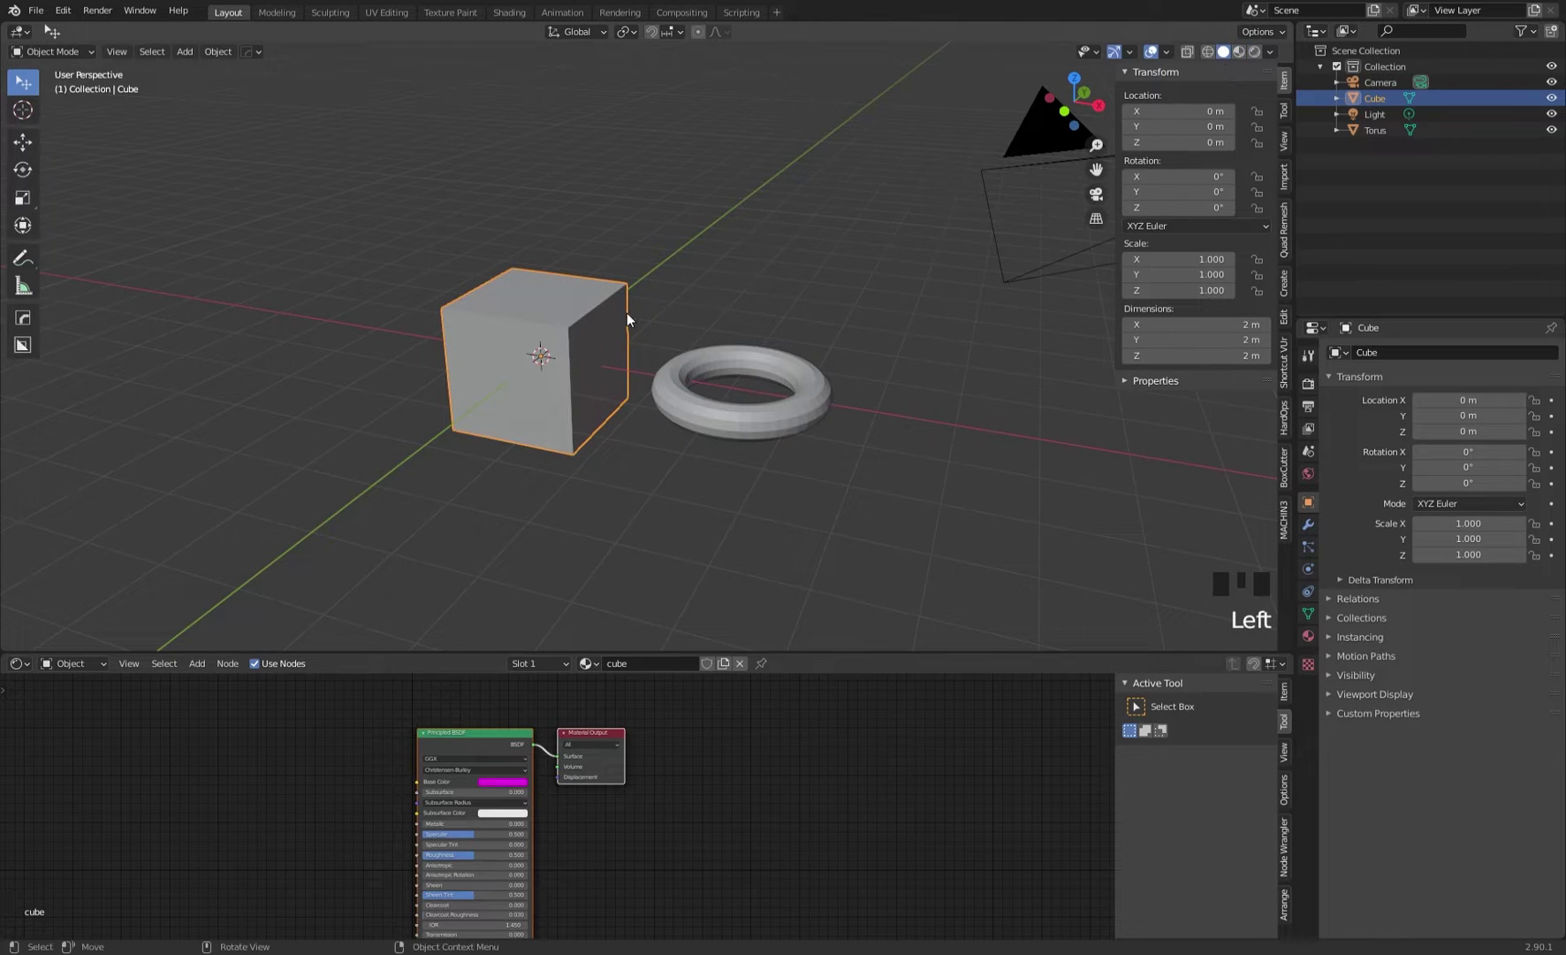
left_click(1270, 52)
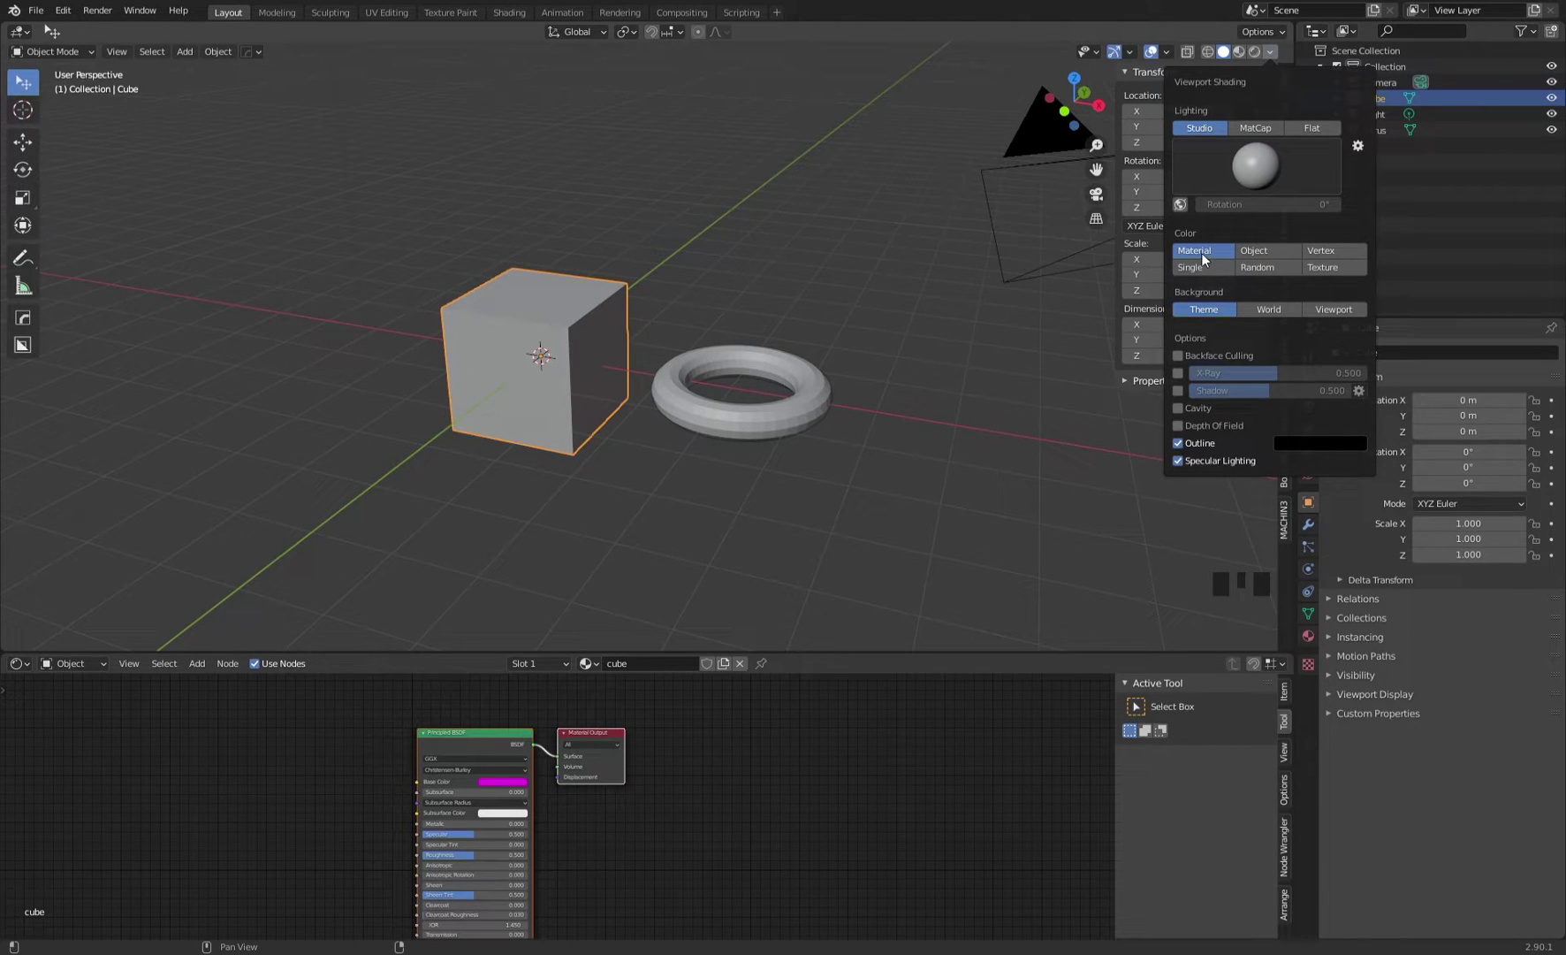
left_click(1271, 252)
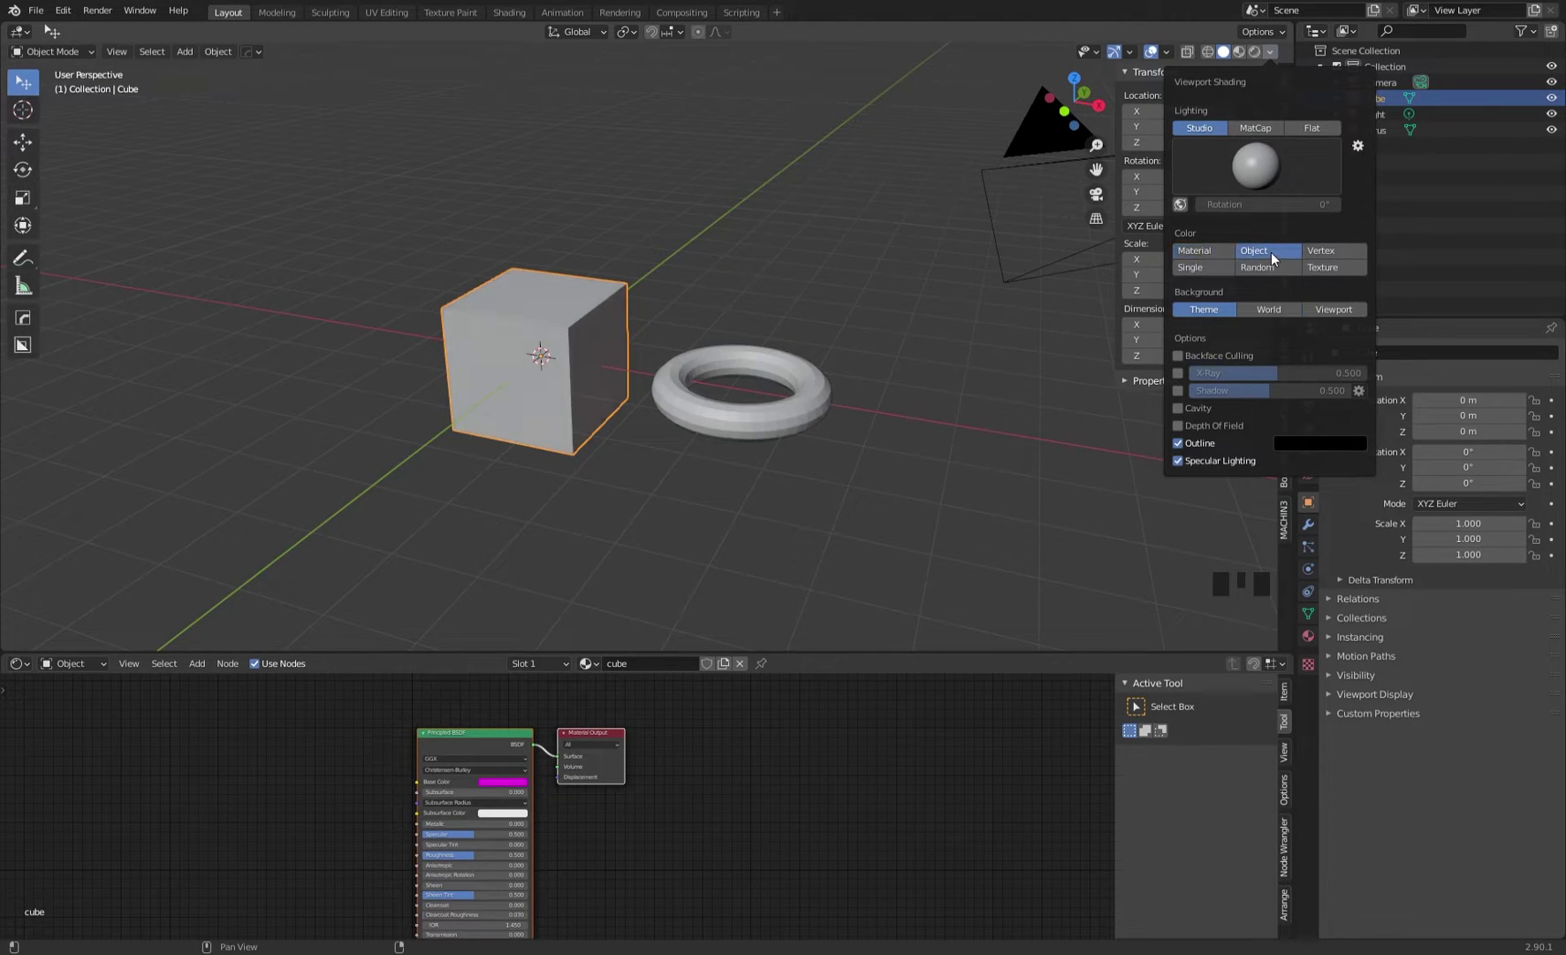
Select the cube and expand the Viewport Display settings in its object properties
left_click(677, 402)
left_click(596, 334)
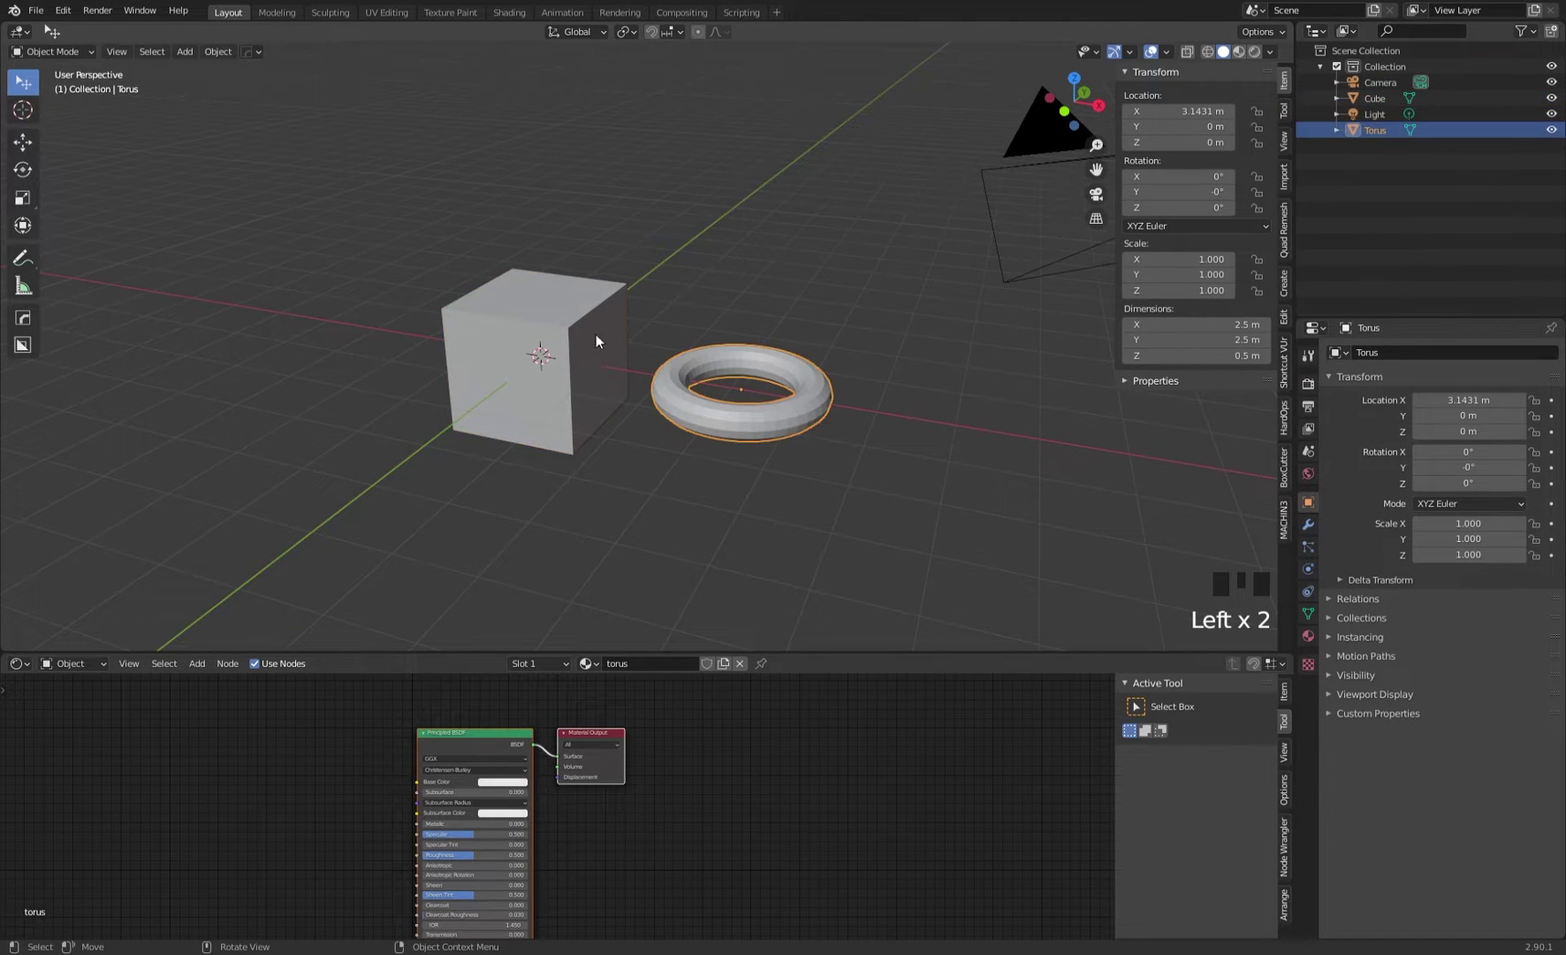
left_click(661, 391)
left_click(661, 391)
left_click(596, 340)
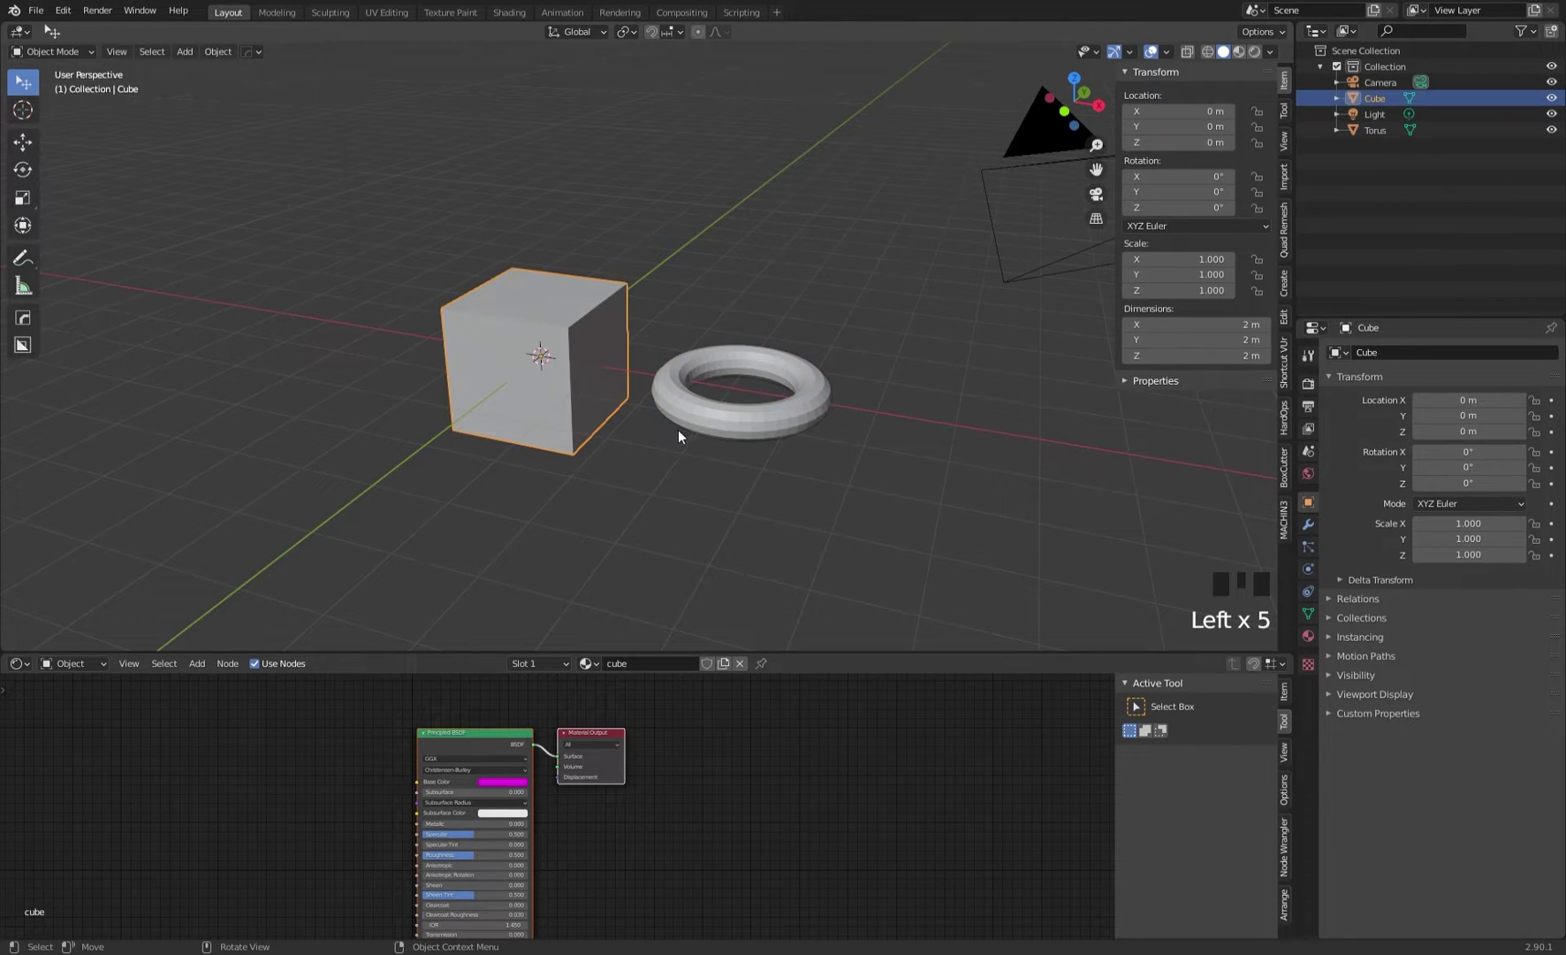
scroll(511, 797, "up", 2)
middle_click_drag(516, 794, 506, 800)
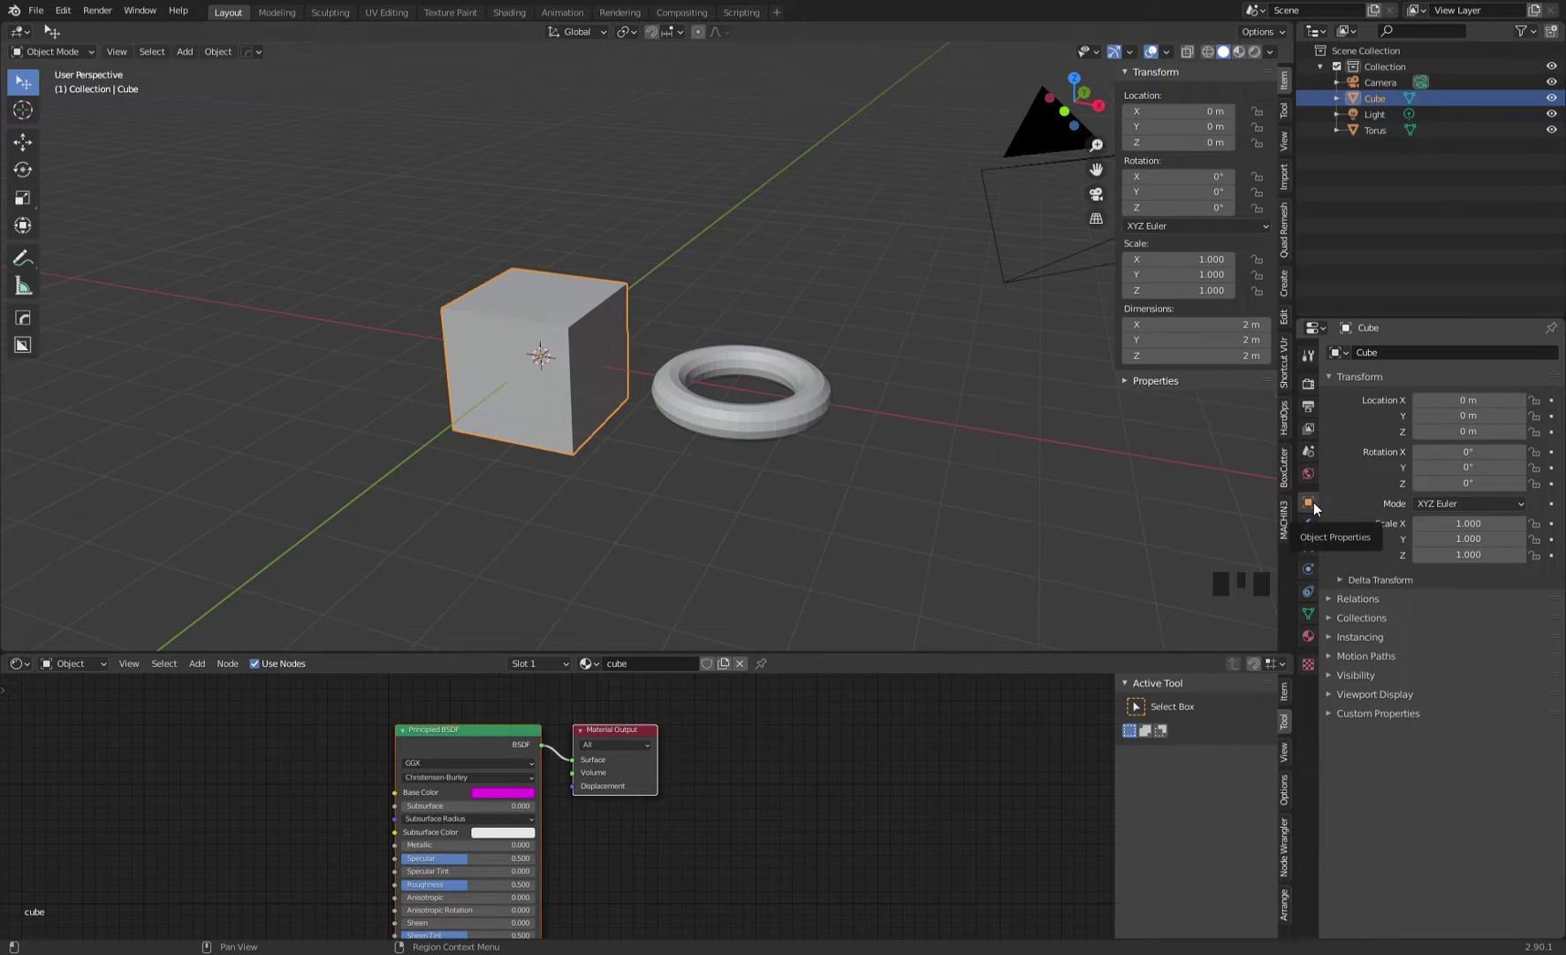
left_click(1366, 697)
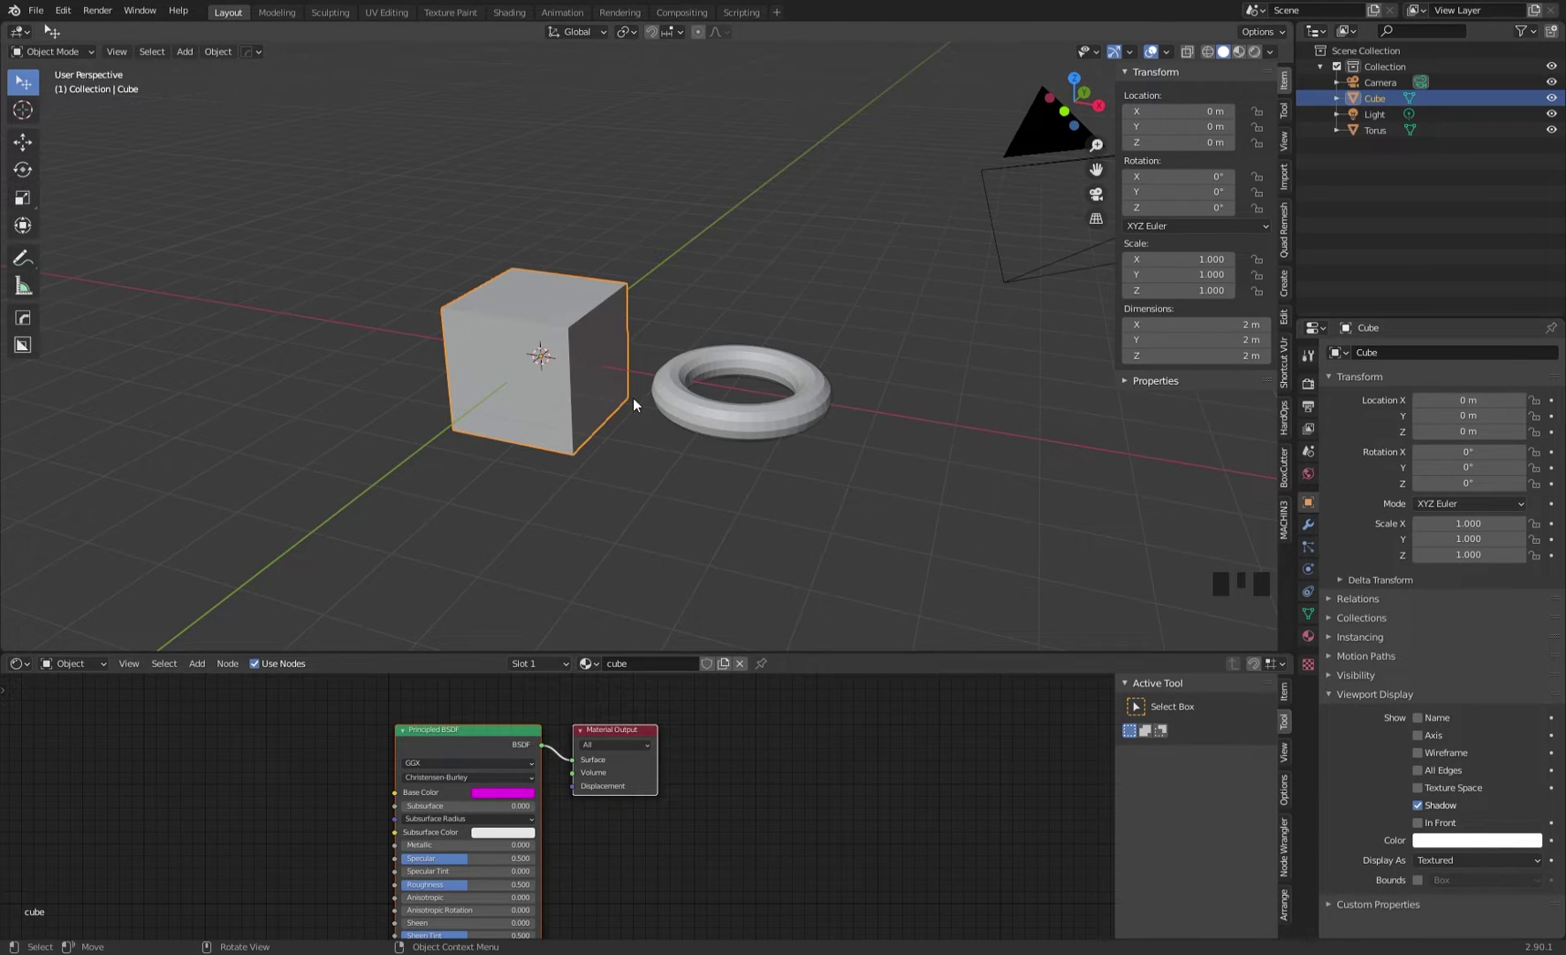
Try a different viewport display color on the cube and reset it to the default
left_click(1467, 847)
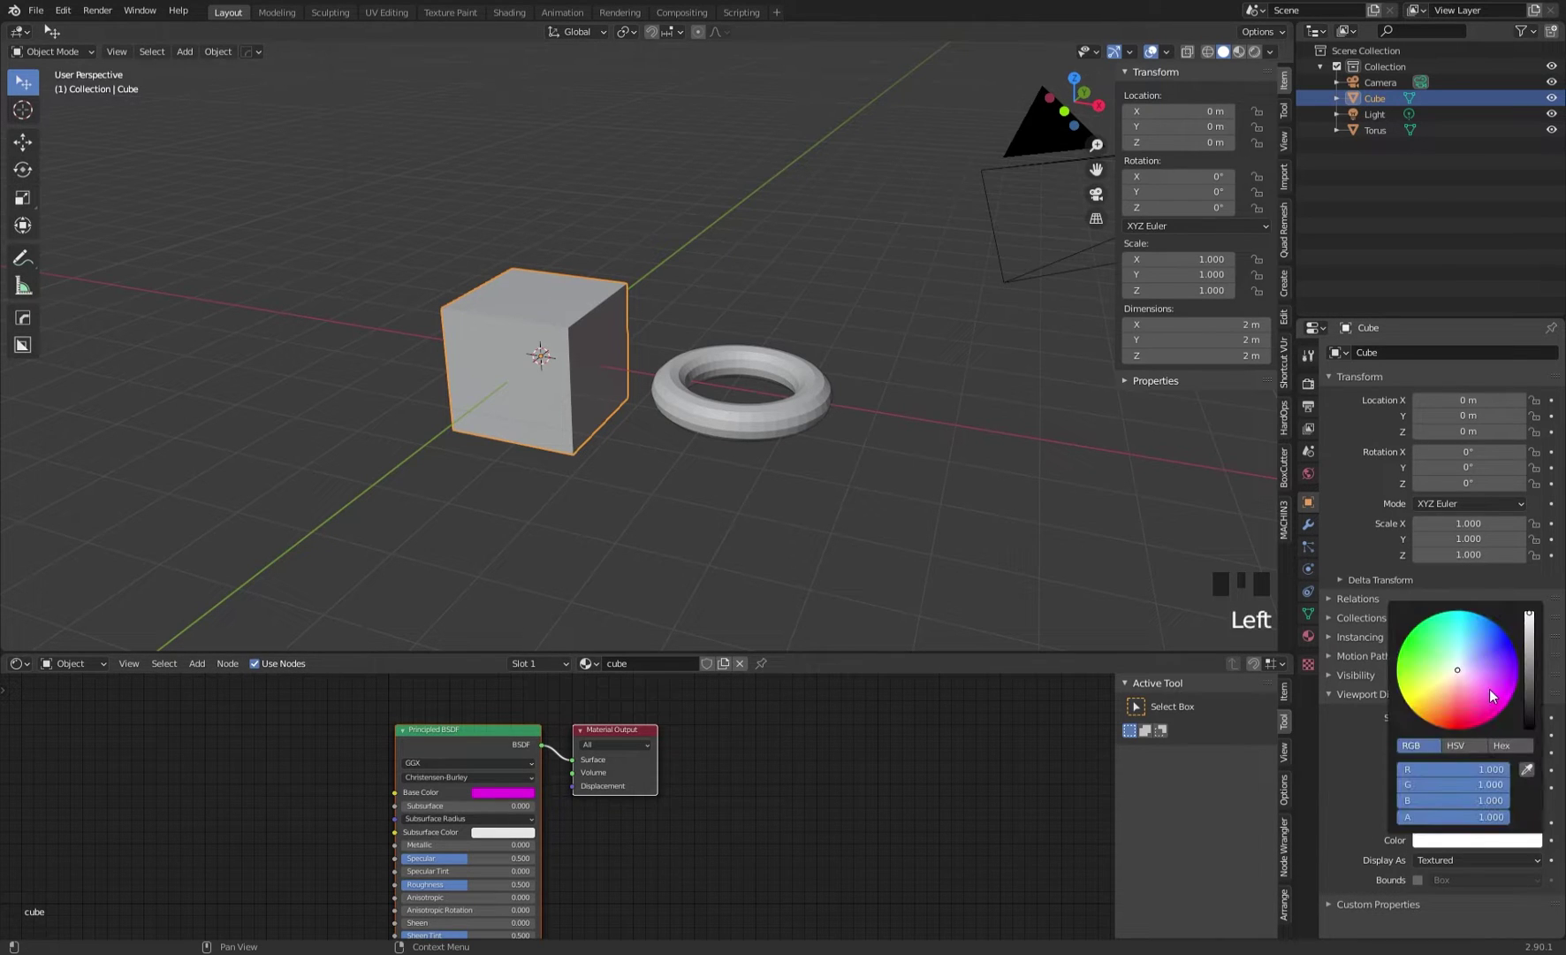
mouse_move(1494, 696)
left_mouse_down()
mouse_move(1416, 625)
mouse_move(1402, 649)
mouse_move(1449, 645)
mouse_move(1423, 654)
left_mouse_up()
key("BackSpace")
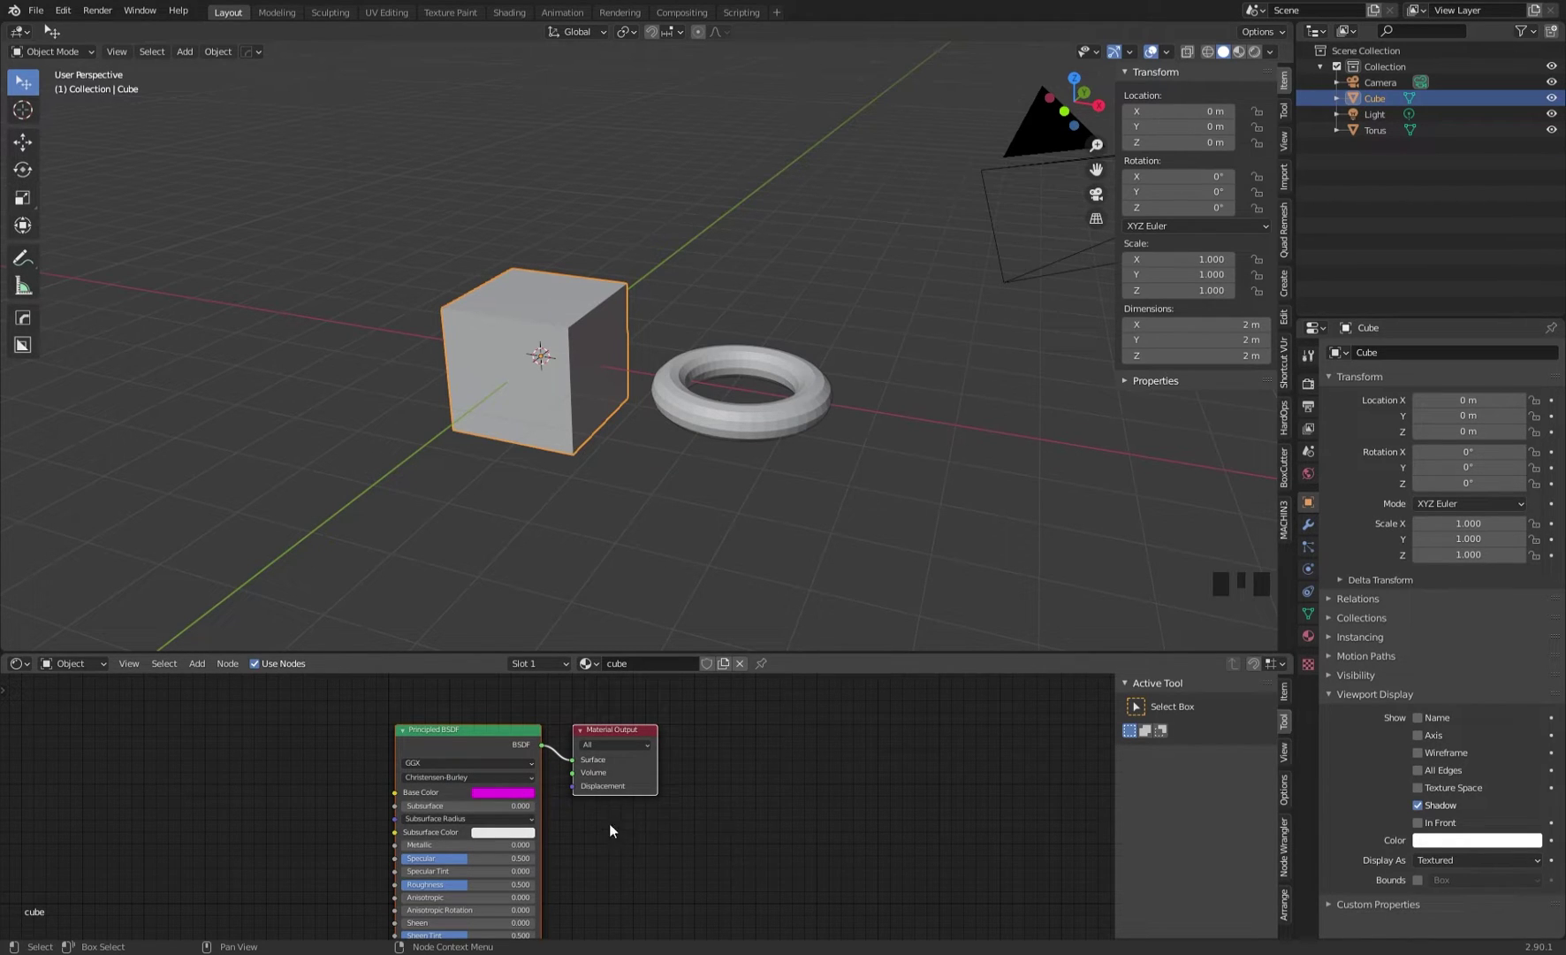
Copy the red channel of the cube material's base color as a new driver
scroll(496, 792, "up", 3)
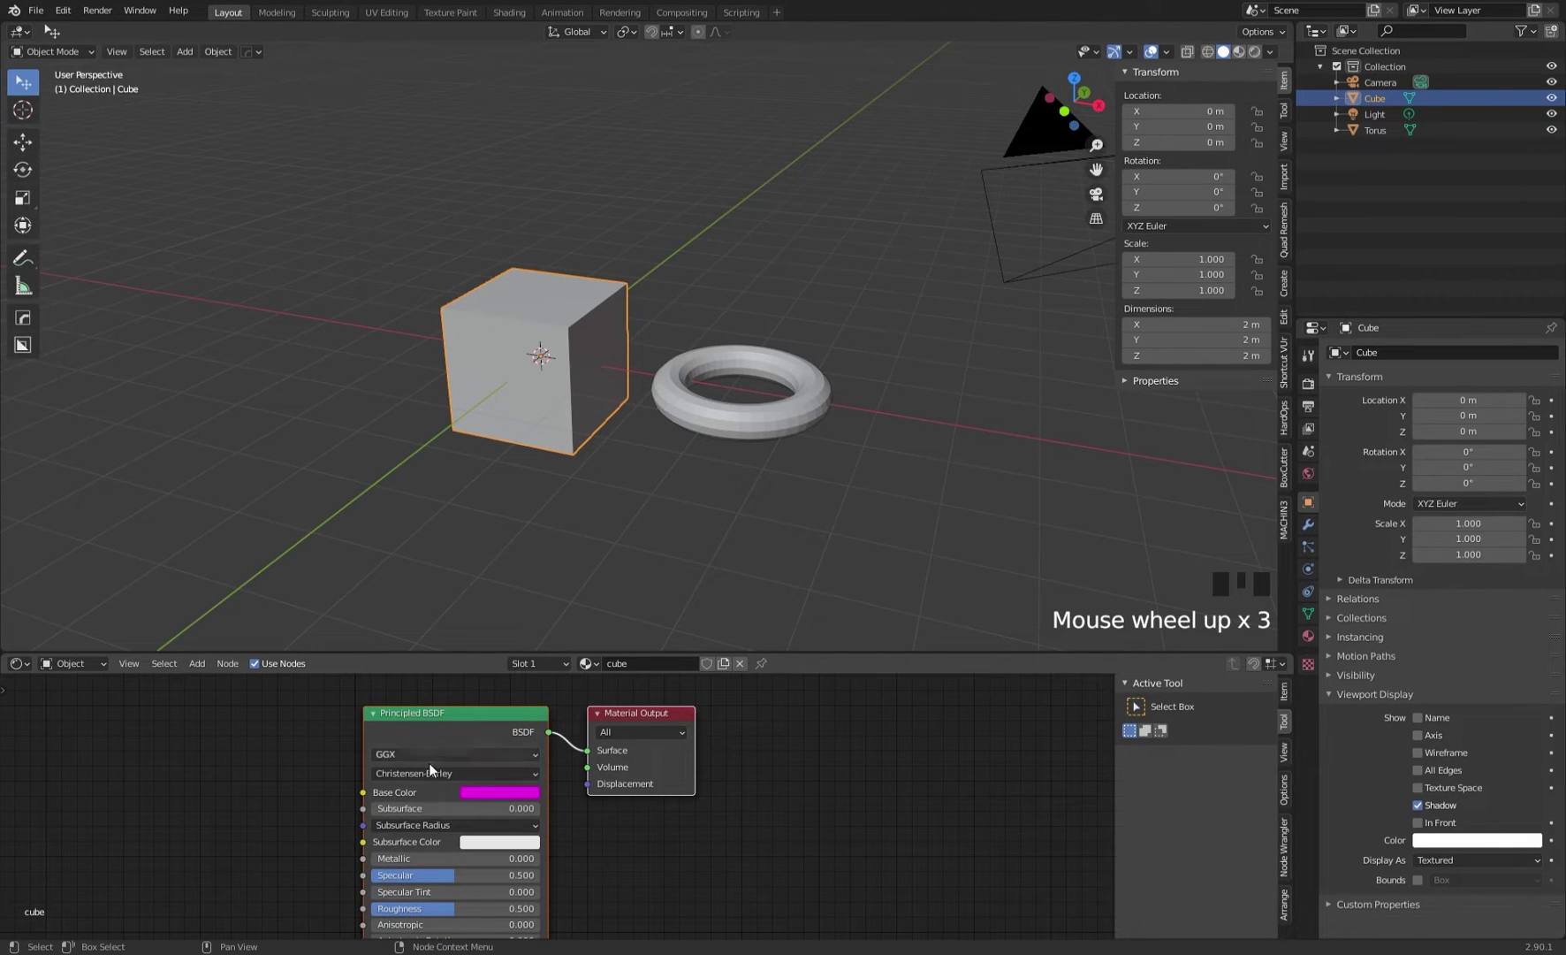
left_click(505, 794)
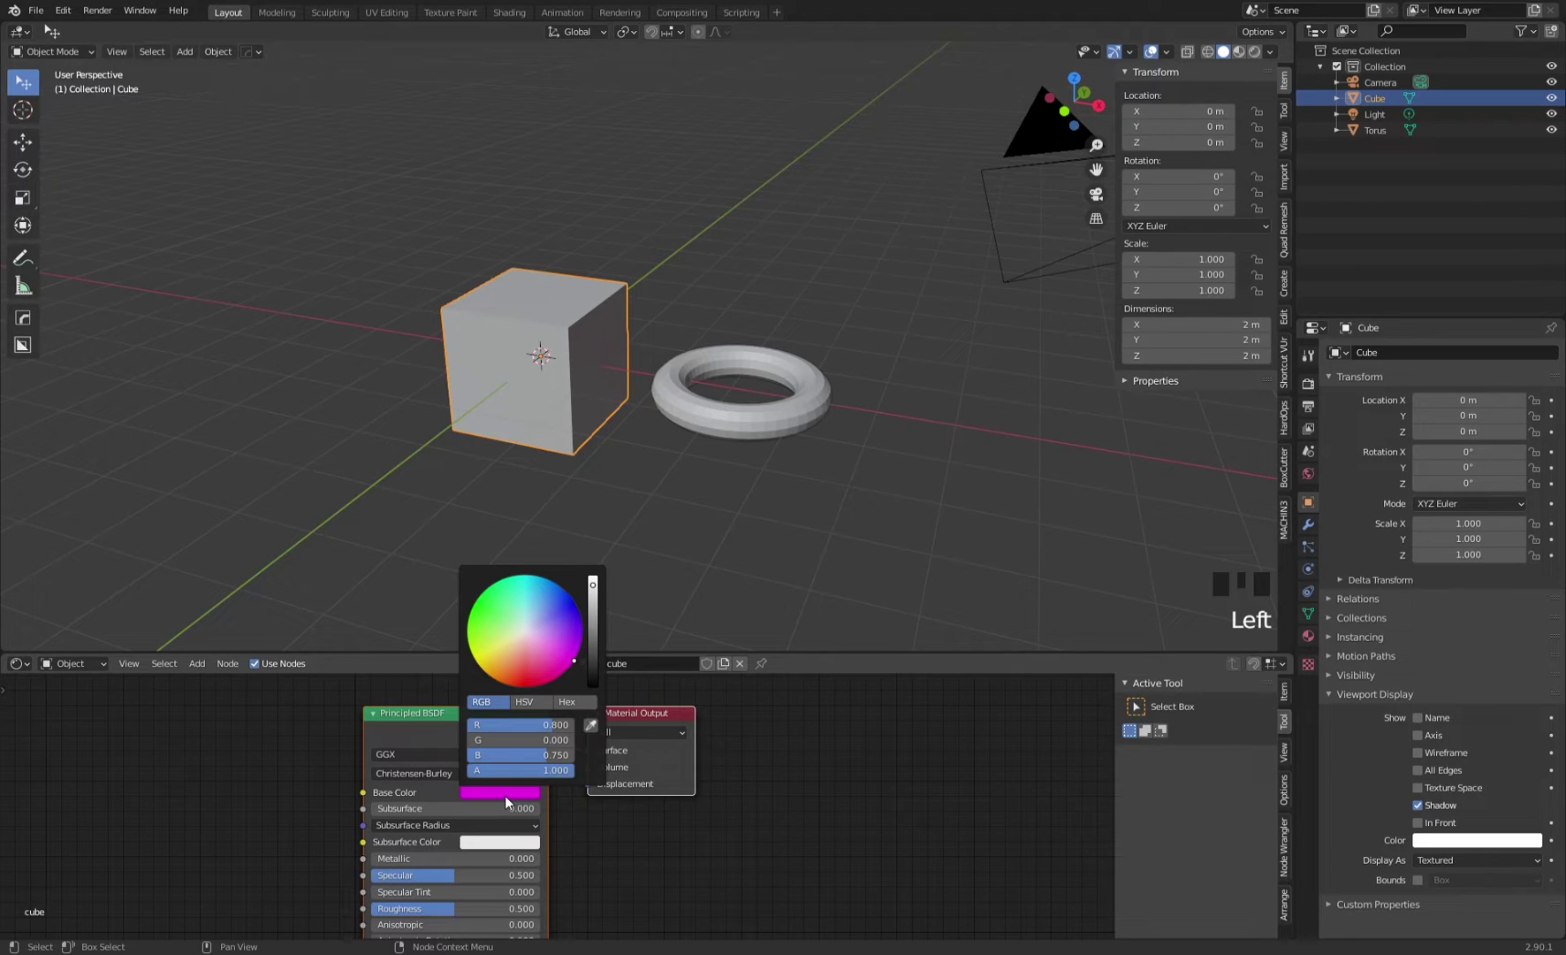
right_click(496, 724)
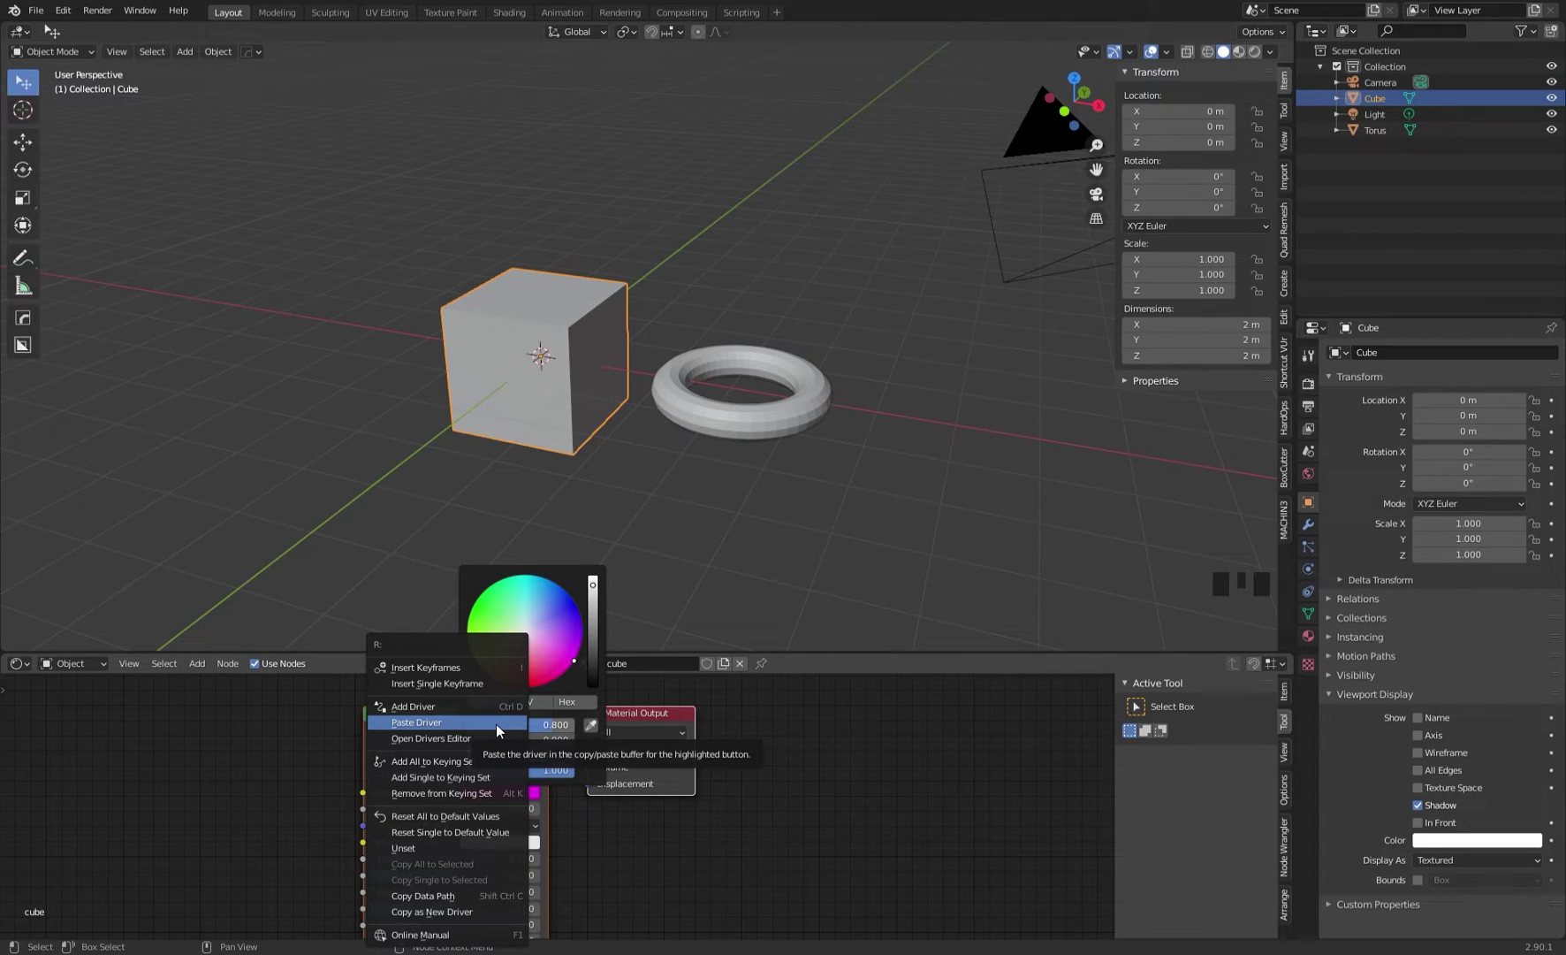
left_click(428, 912)
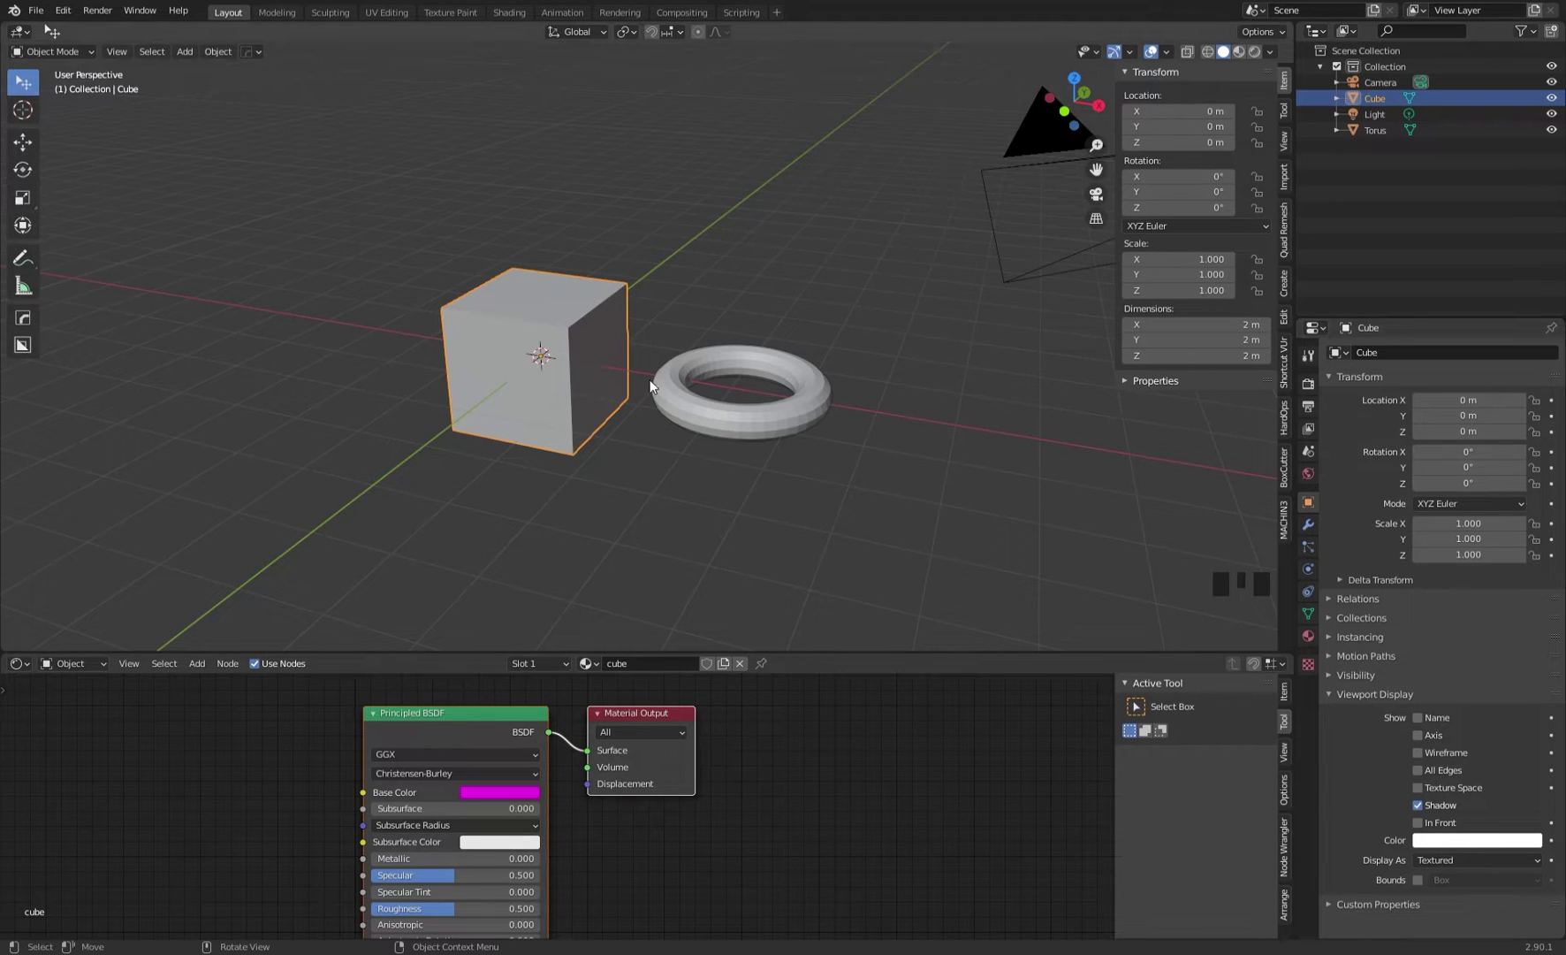
Paste the copied driver onto the red channel of the cube's viewport display color
left_click(1481, 847)
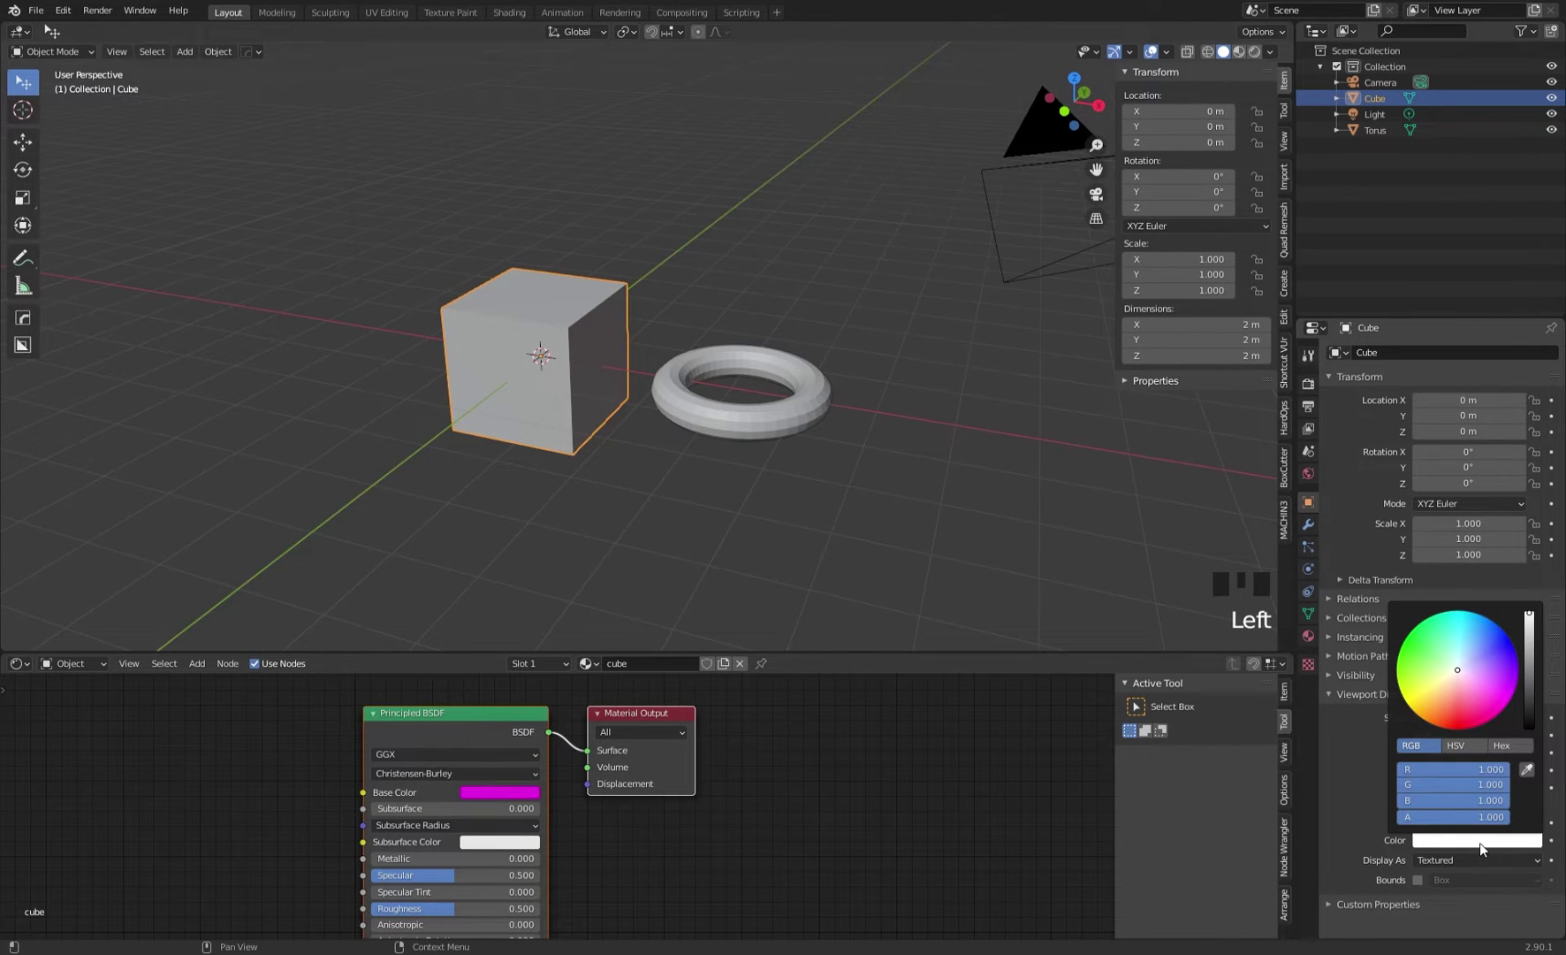
right_click(1442, 770)
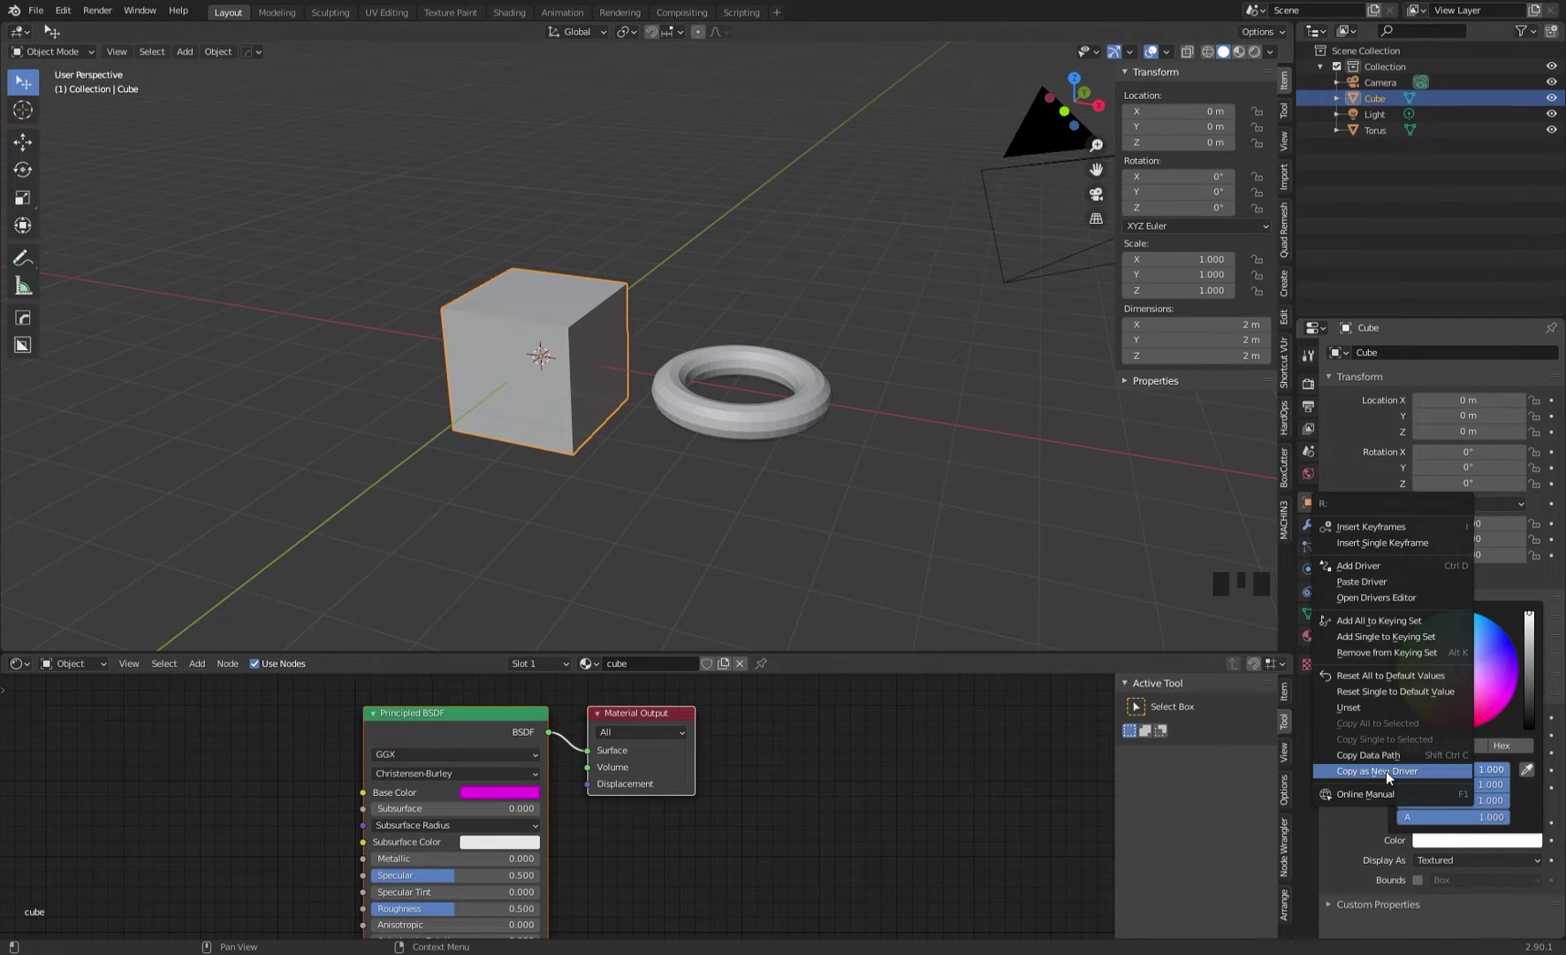
left_click(1363, 581)
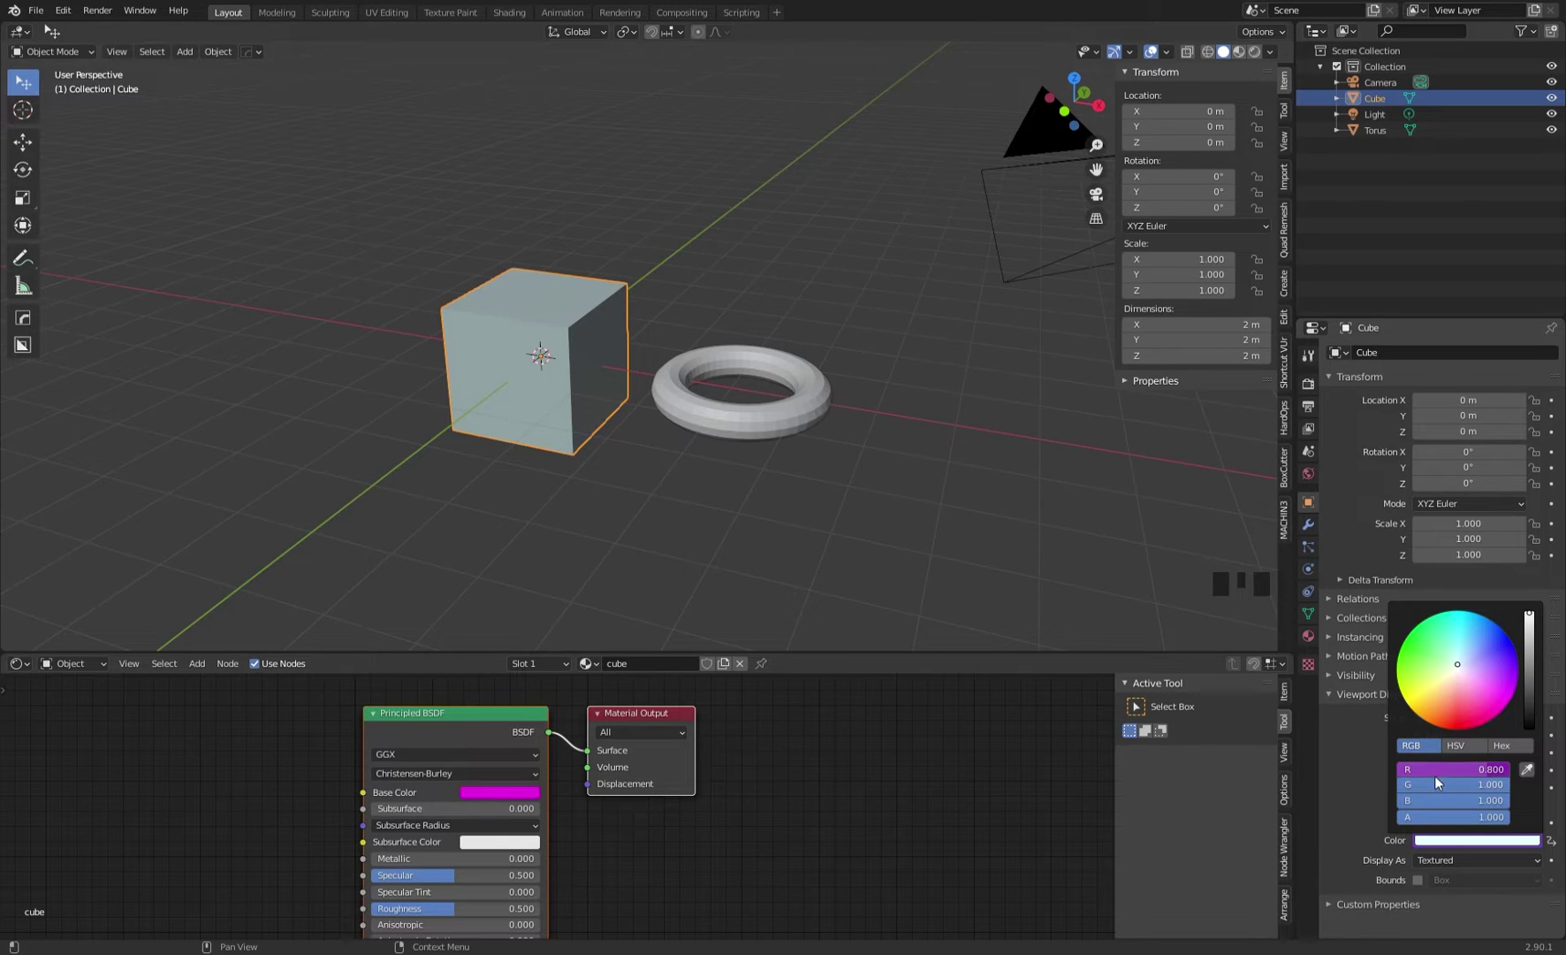
Copy the green channel of the cube material's base color as a new driver
right_click(484, 795)
left_click(491, 792)
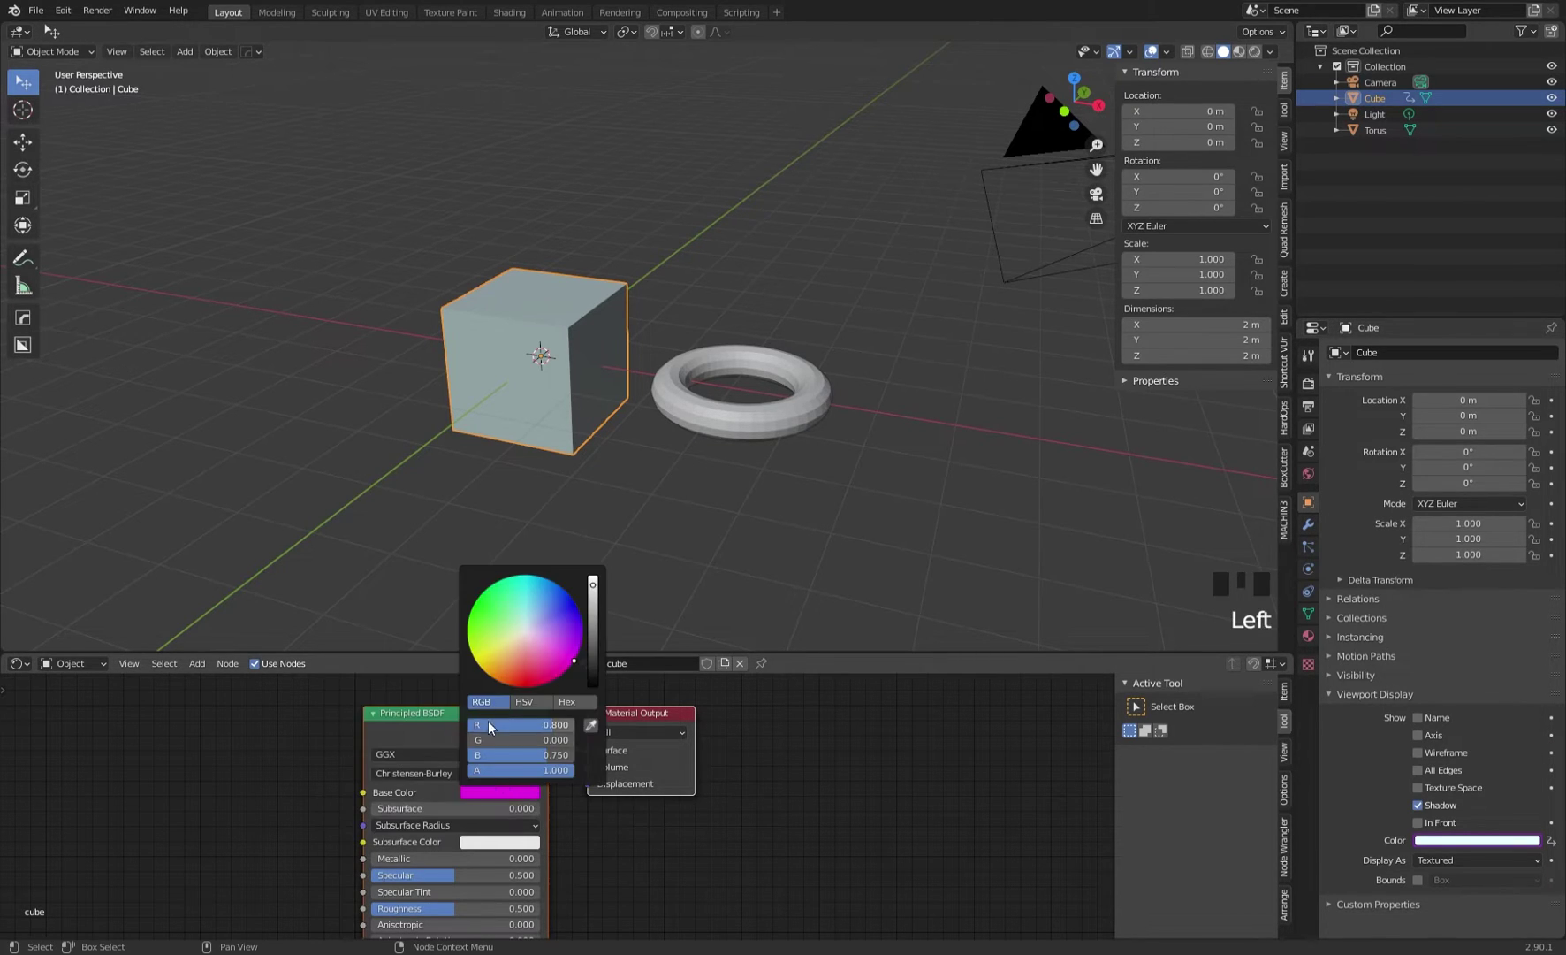
left_click(1460, 841)
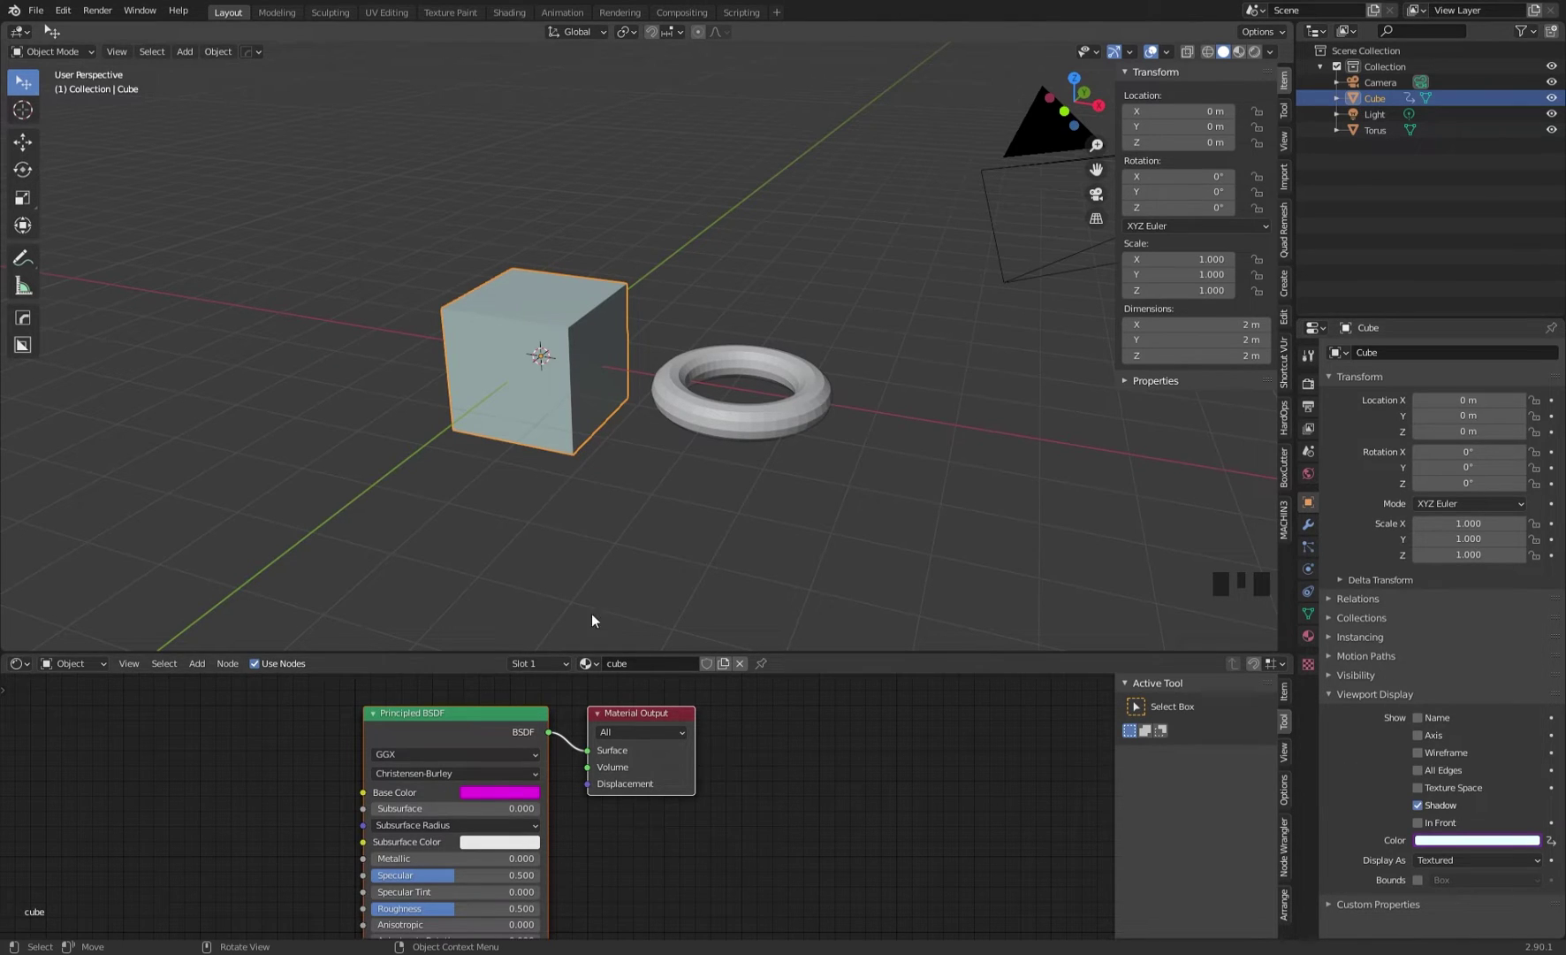
left_click(496, 792)
right_click(496, 737)
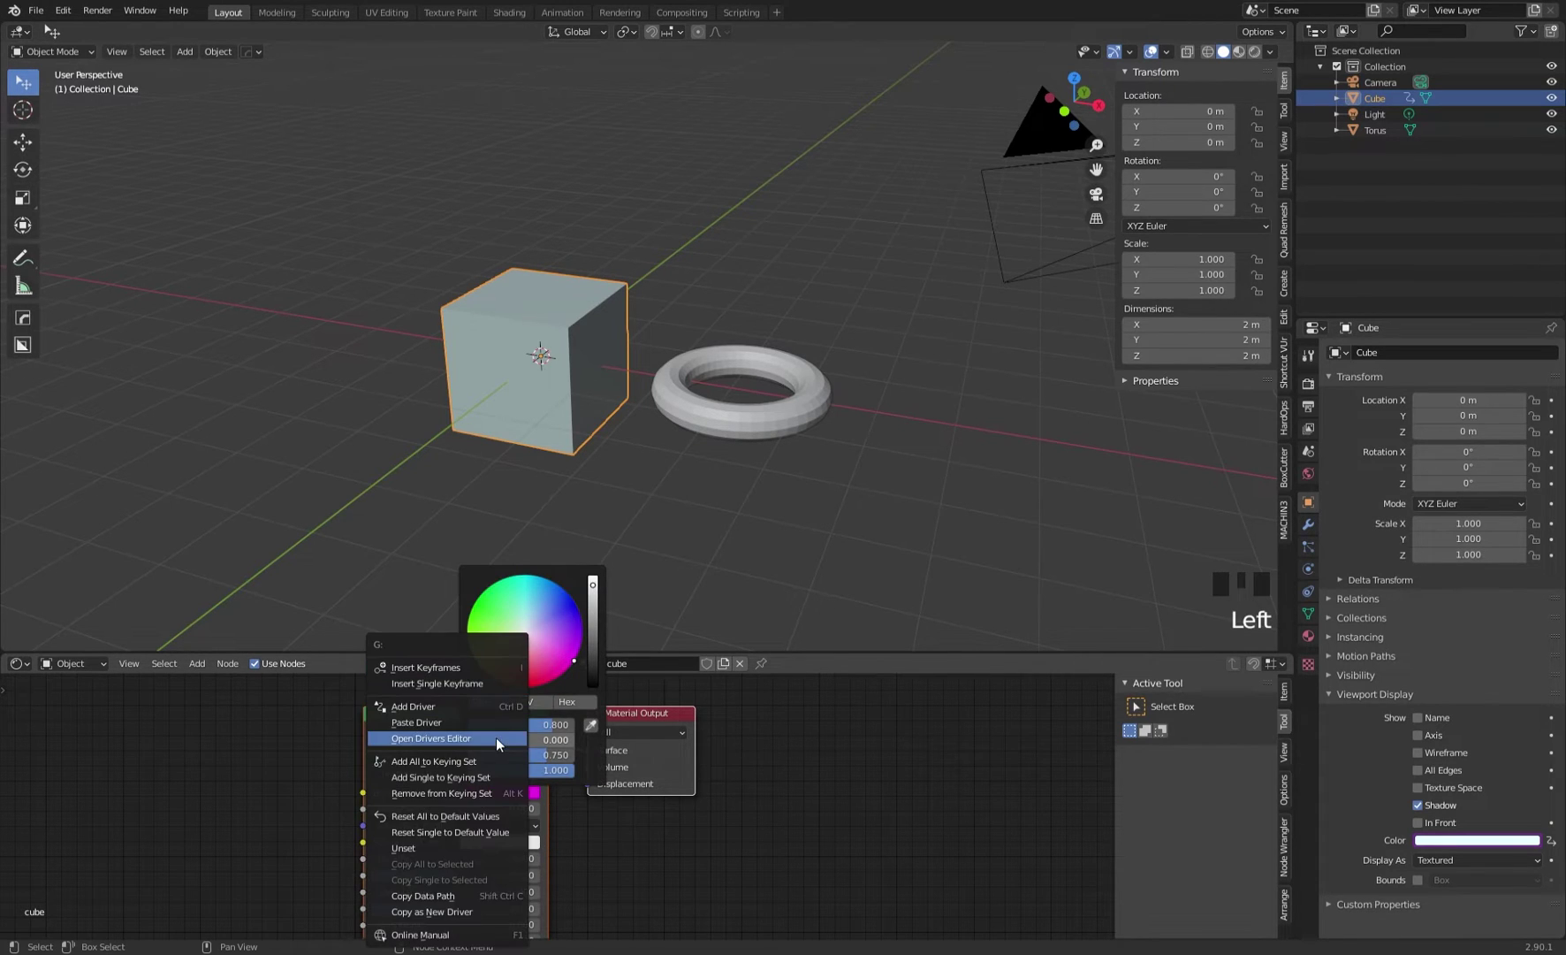
left_click(506, 908)
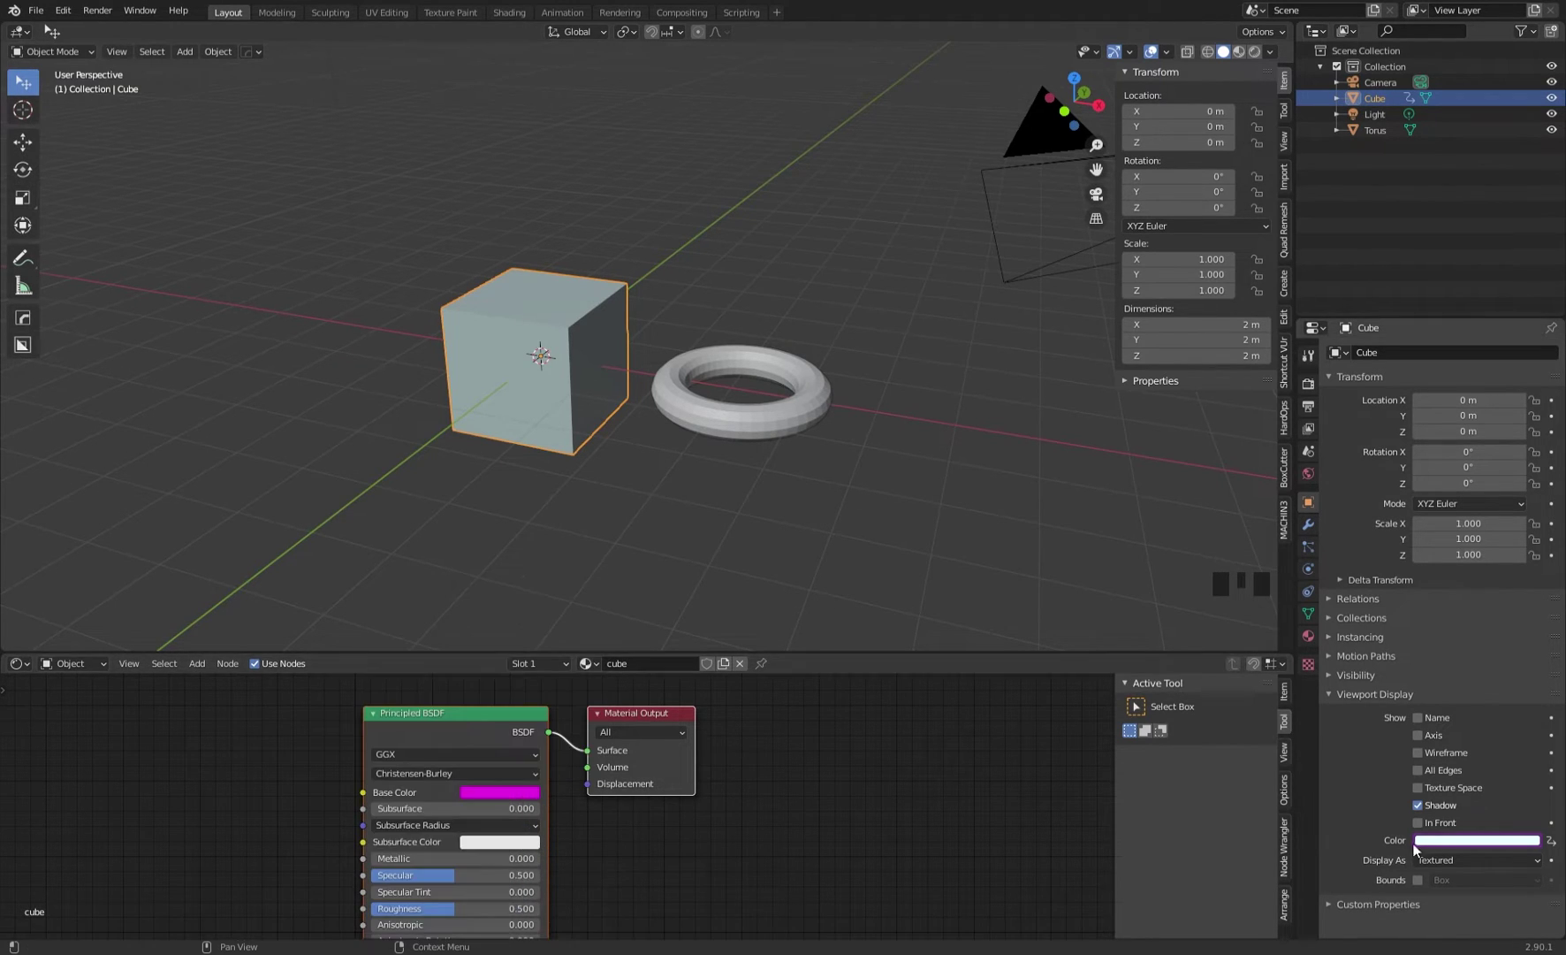
Paste the copied driver onto the green channel of the cube's viewport display color
left_click(1448, 841)
right_click(1457, 800)
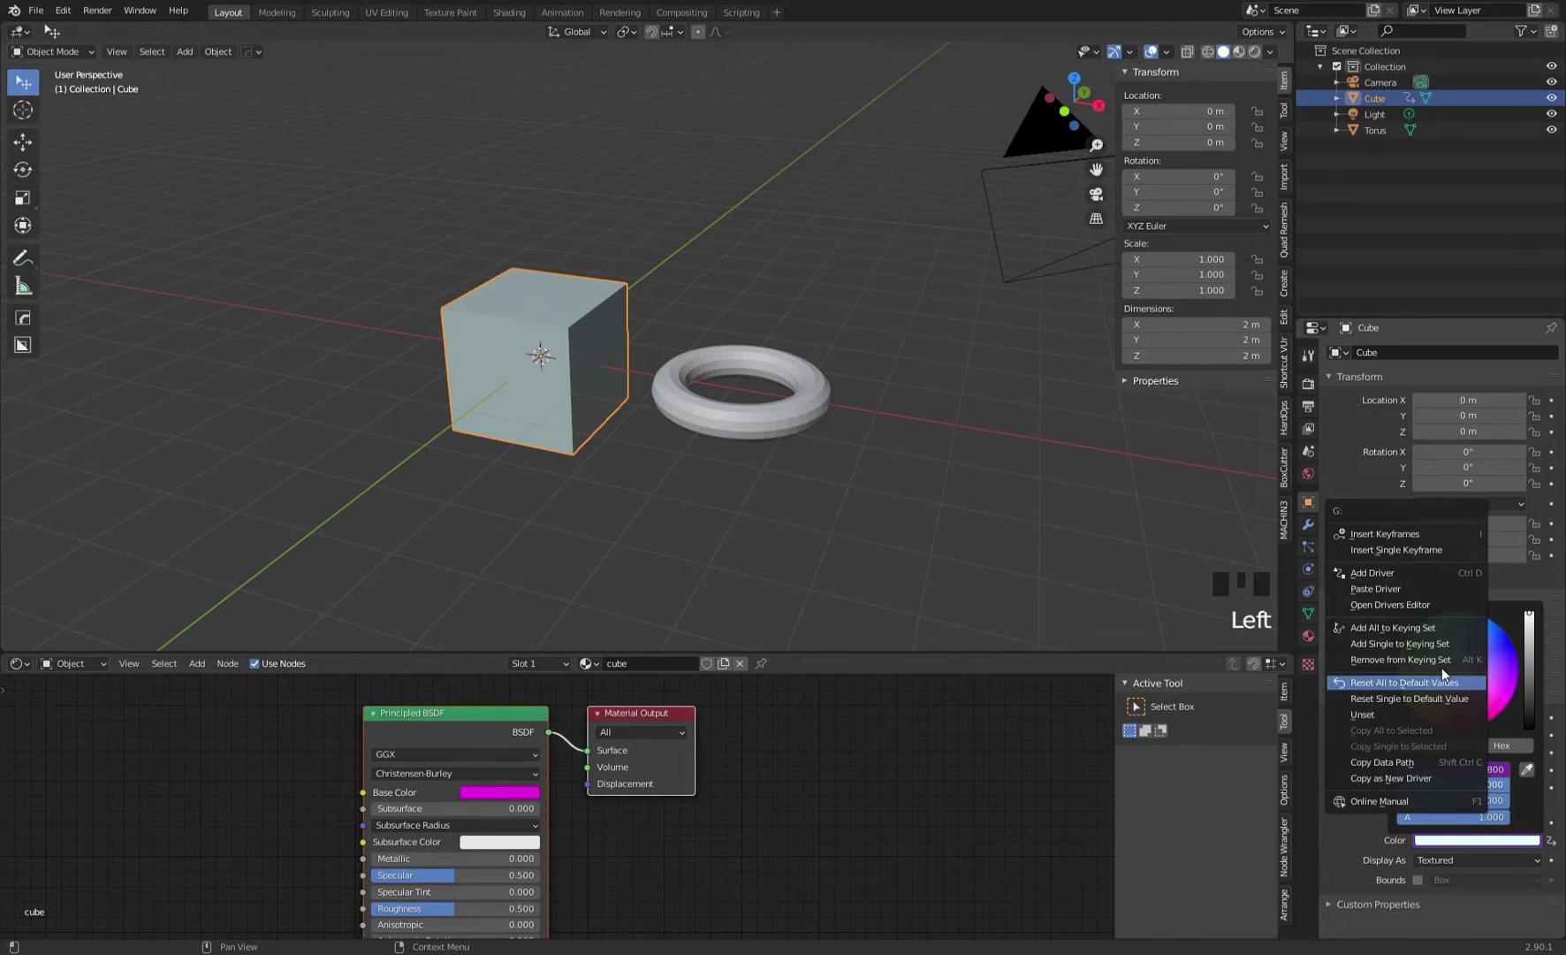
left_click(1416, 586)
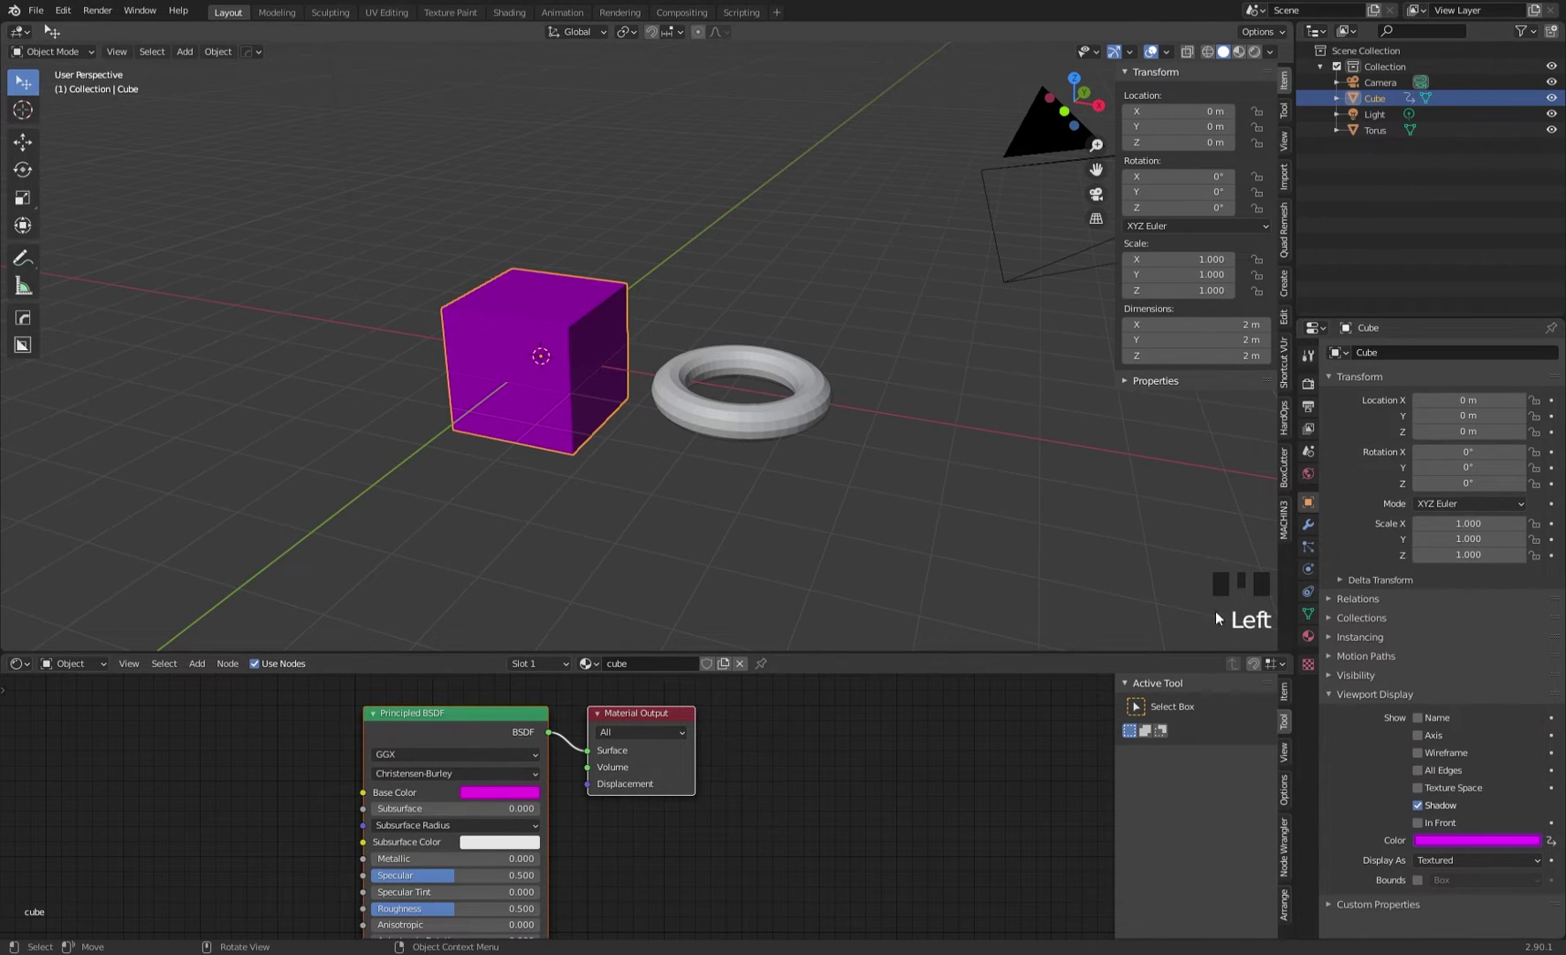
Drive the blue channel of the cube's viewport display color with a new driver copied from its material's base color blue channel
left_click(509, 793)
right_click(521, 754)
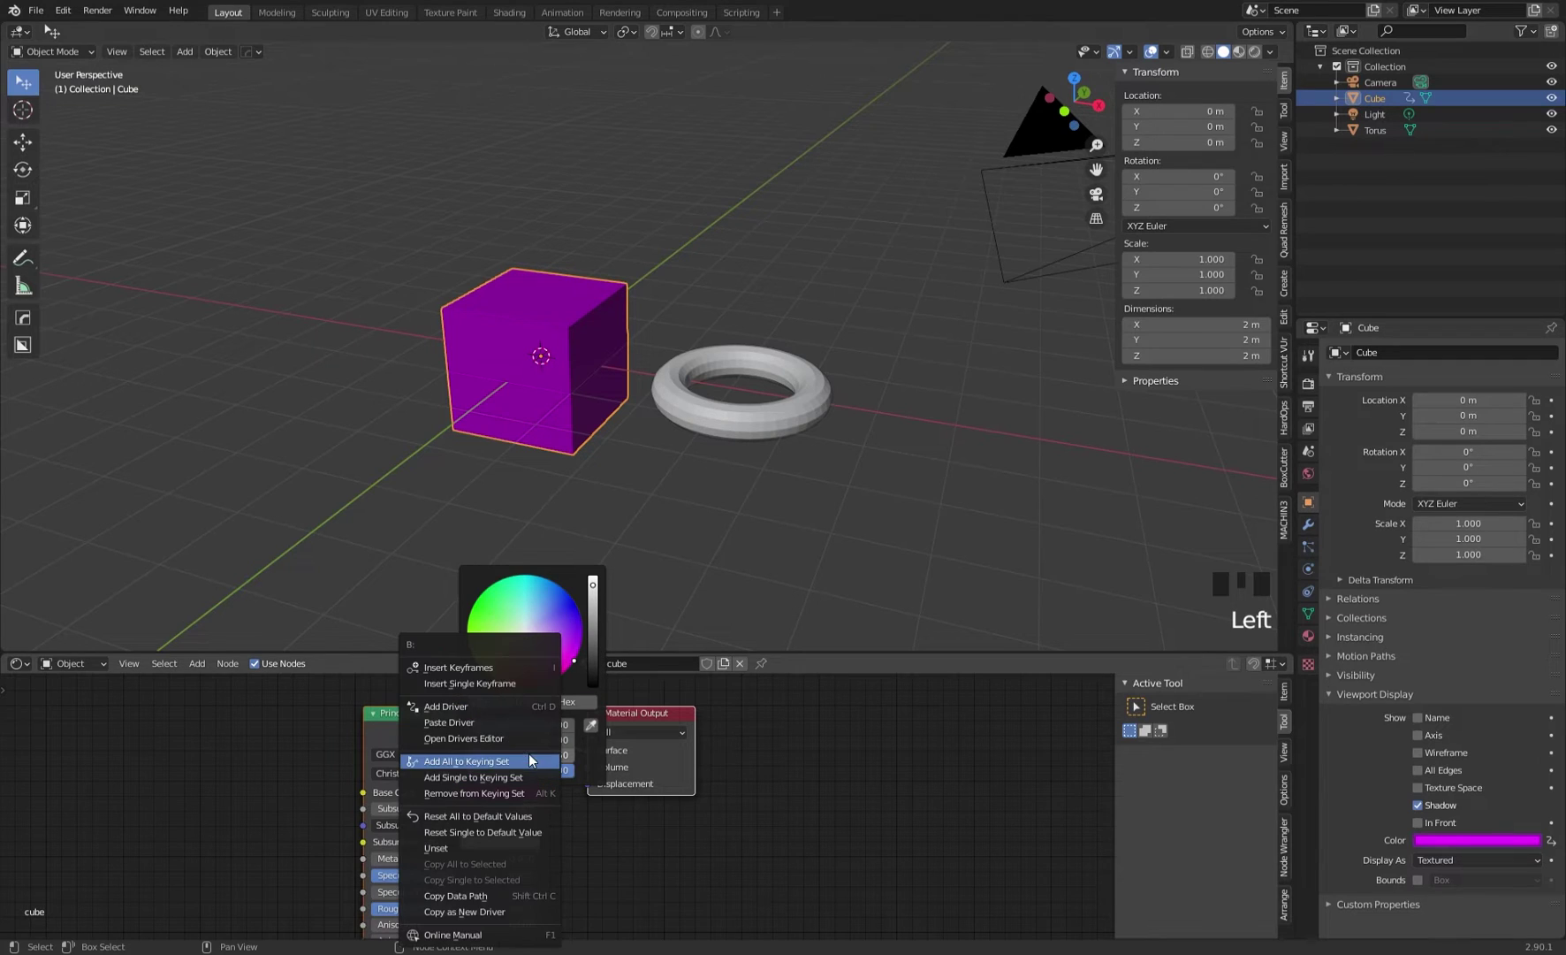
left_click(480, 911)
left_click(1465, 841)
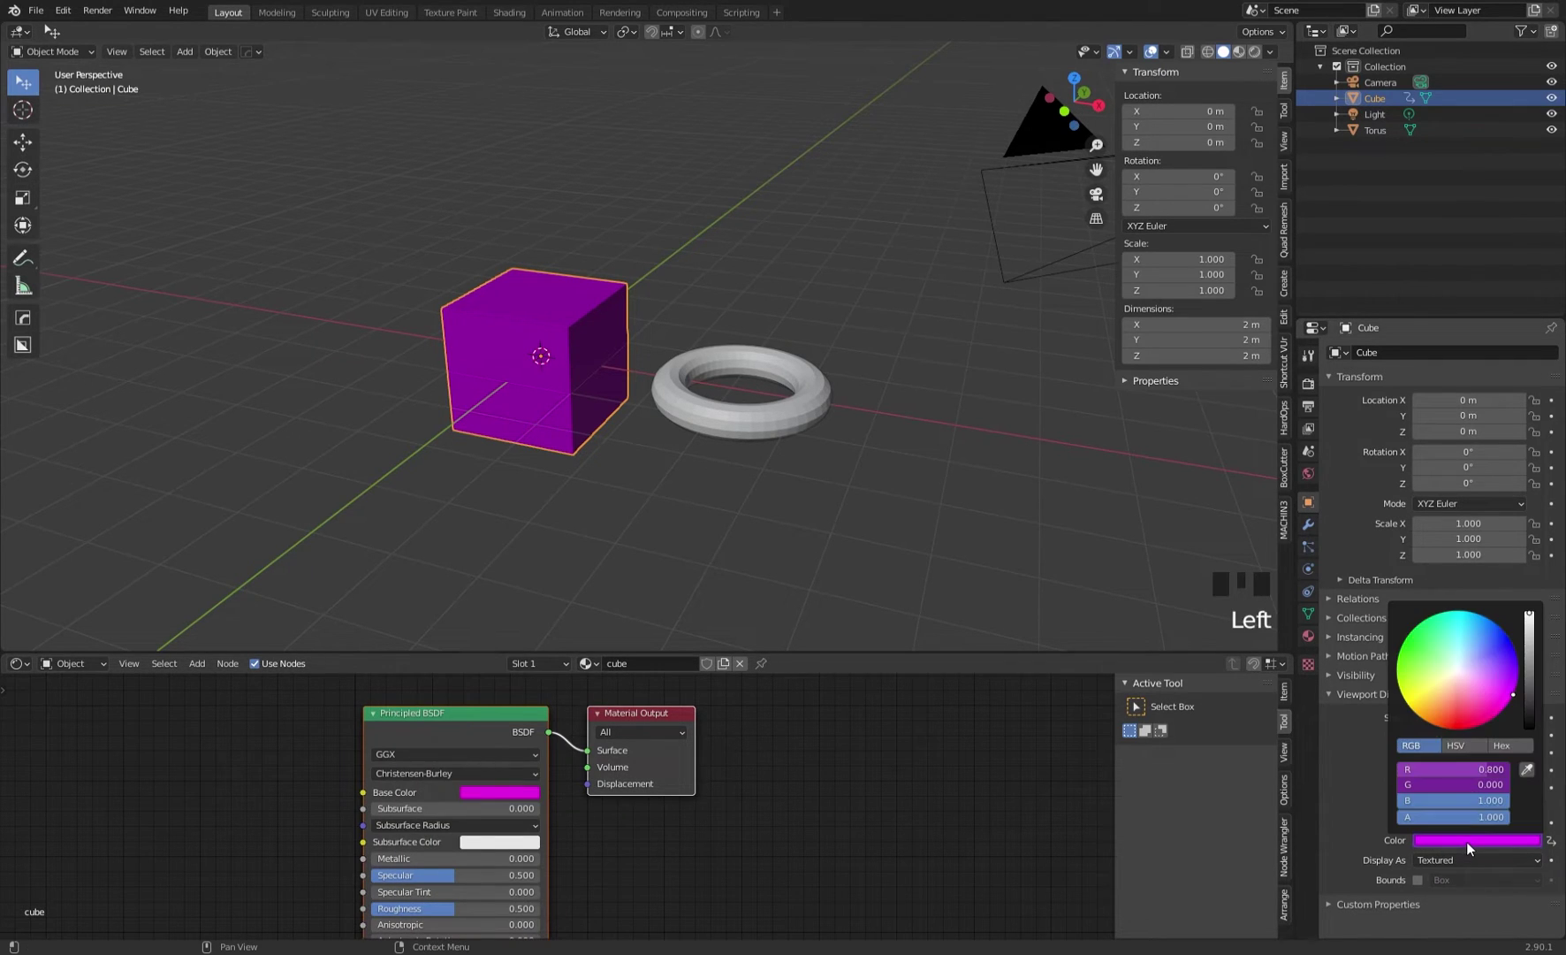
right_click(1442, 799)
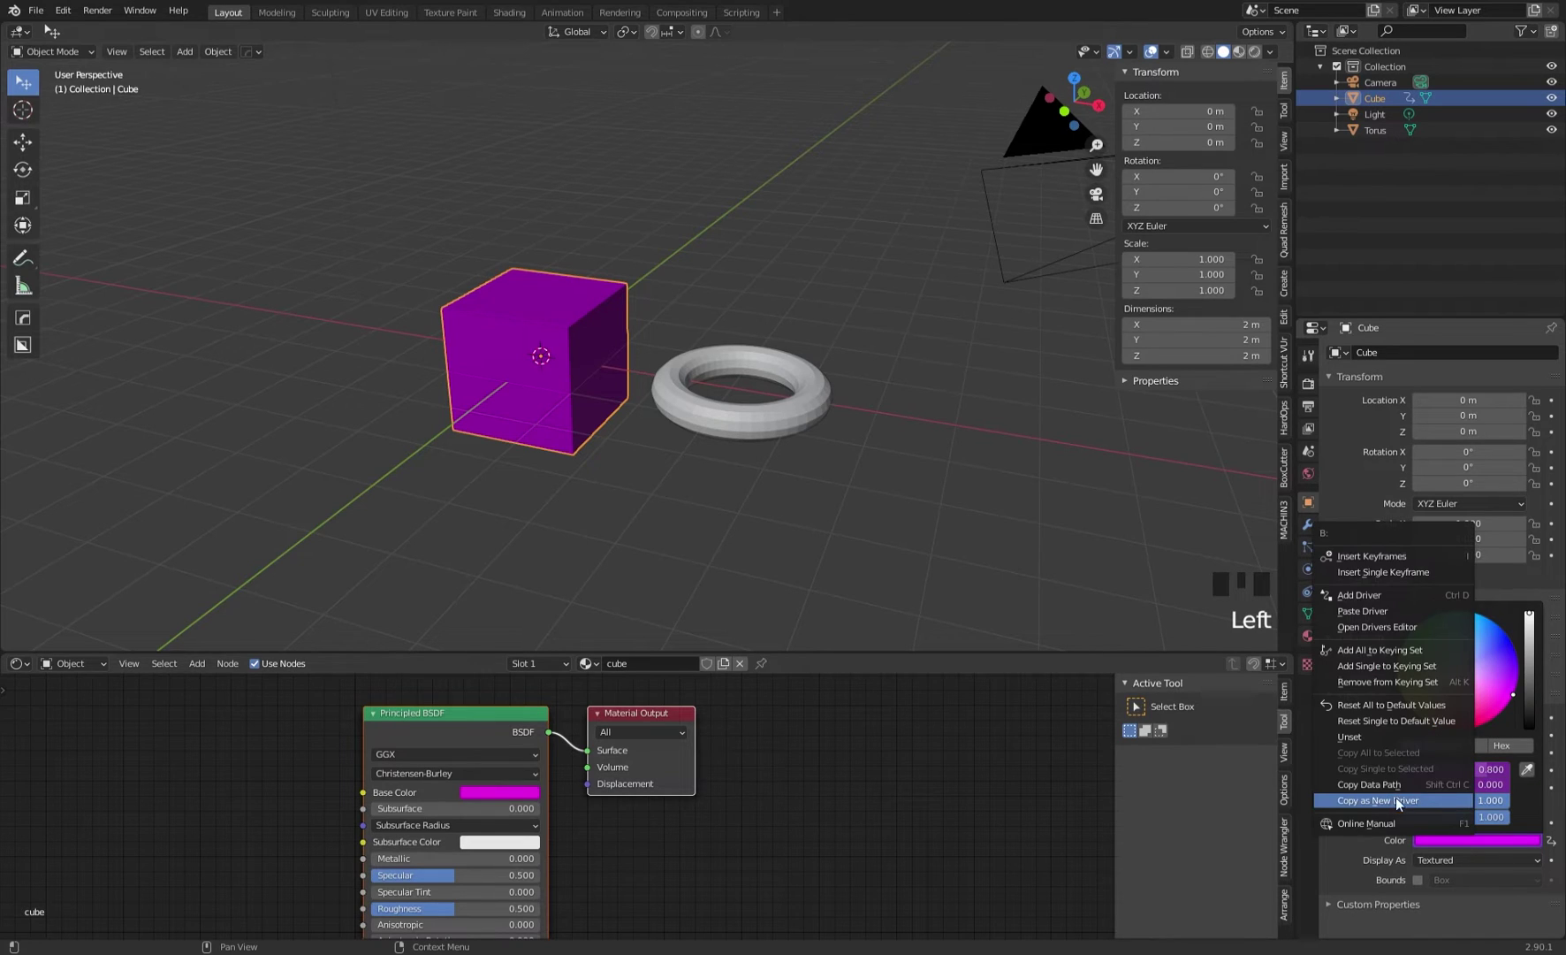
left_click(1405, 610)
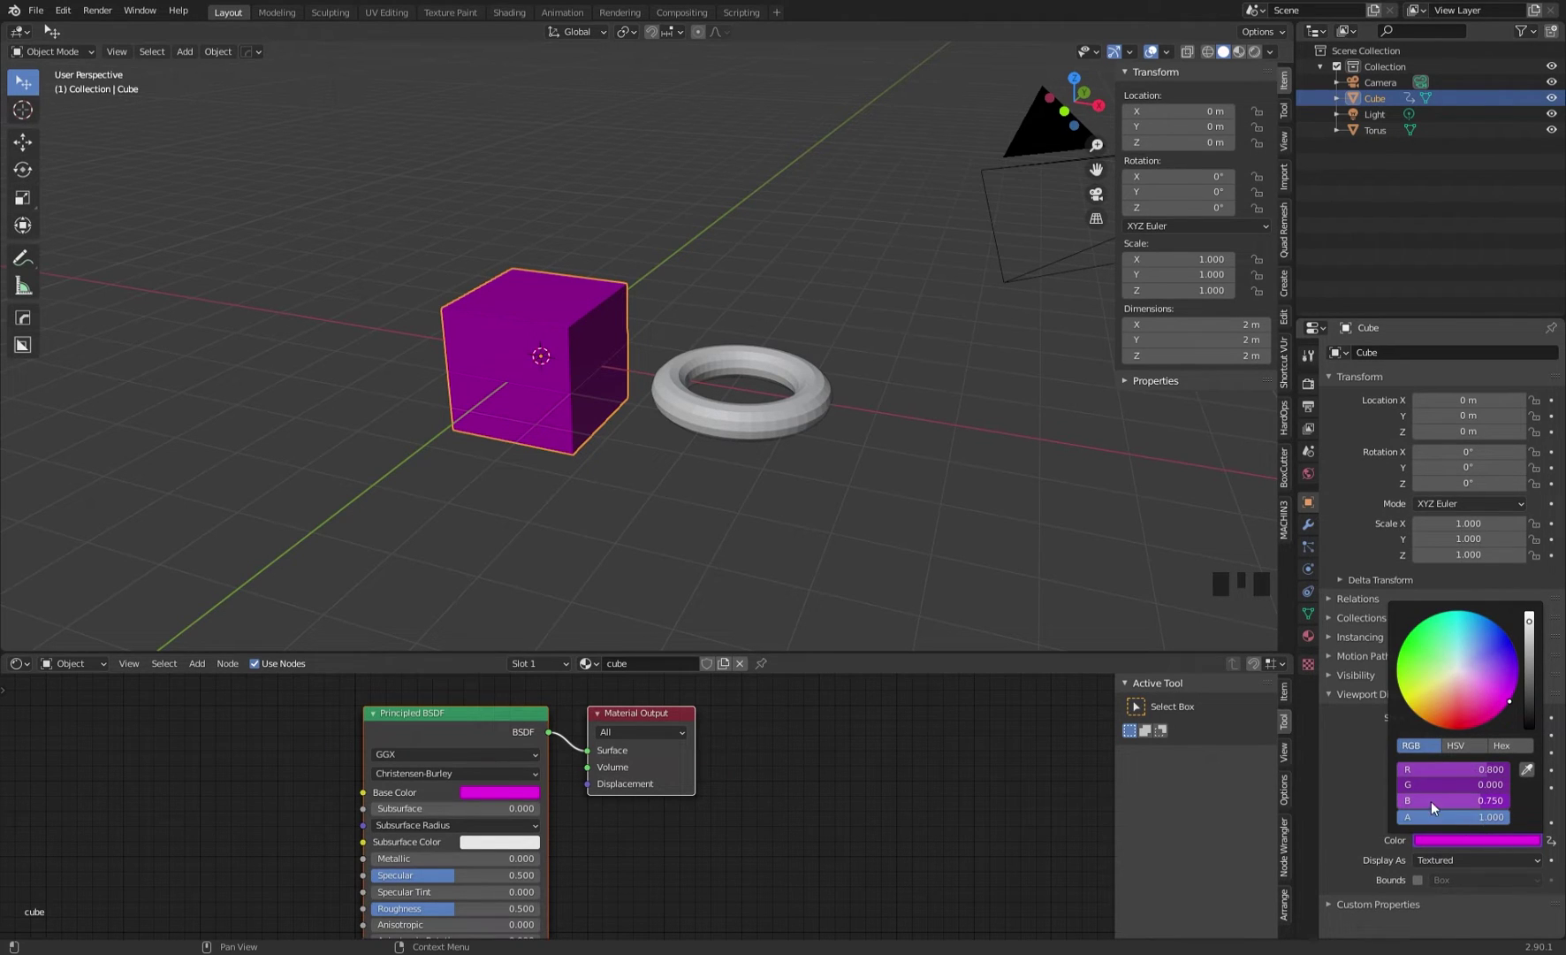
Drive the alpha channel of the cube's viewport display color with a new driver copied from its material's base color alpha
left_click(478, 797)
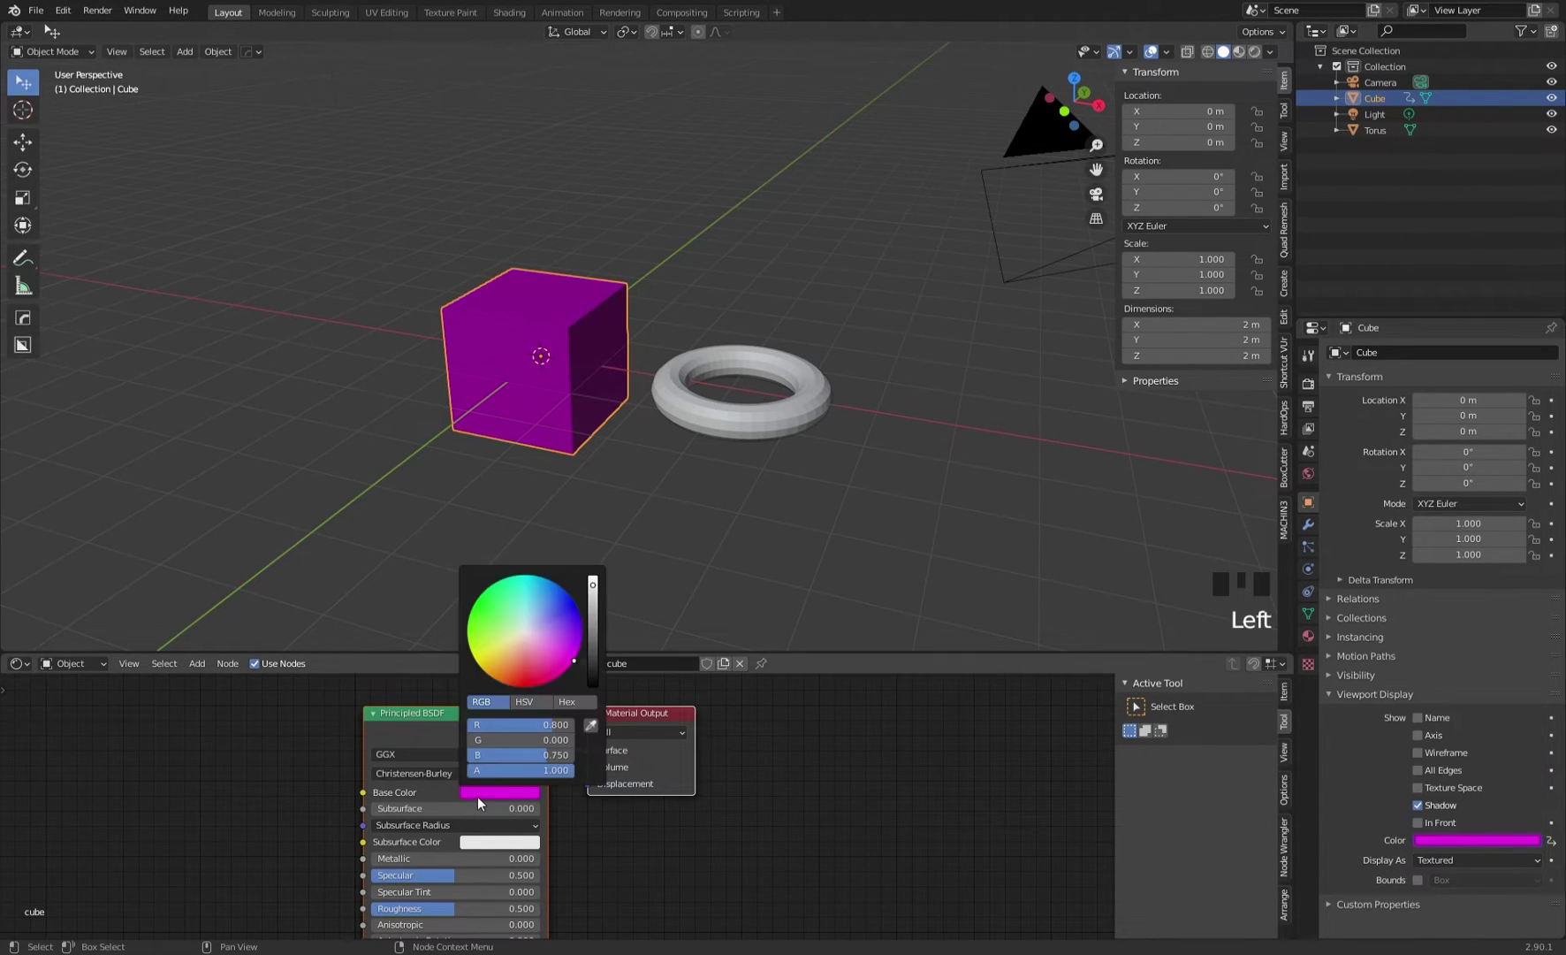
right_click(500, 774)
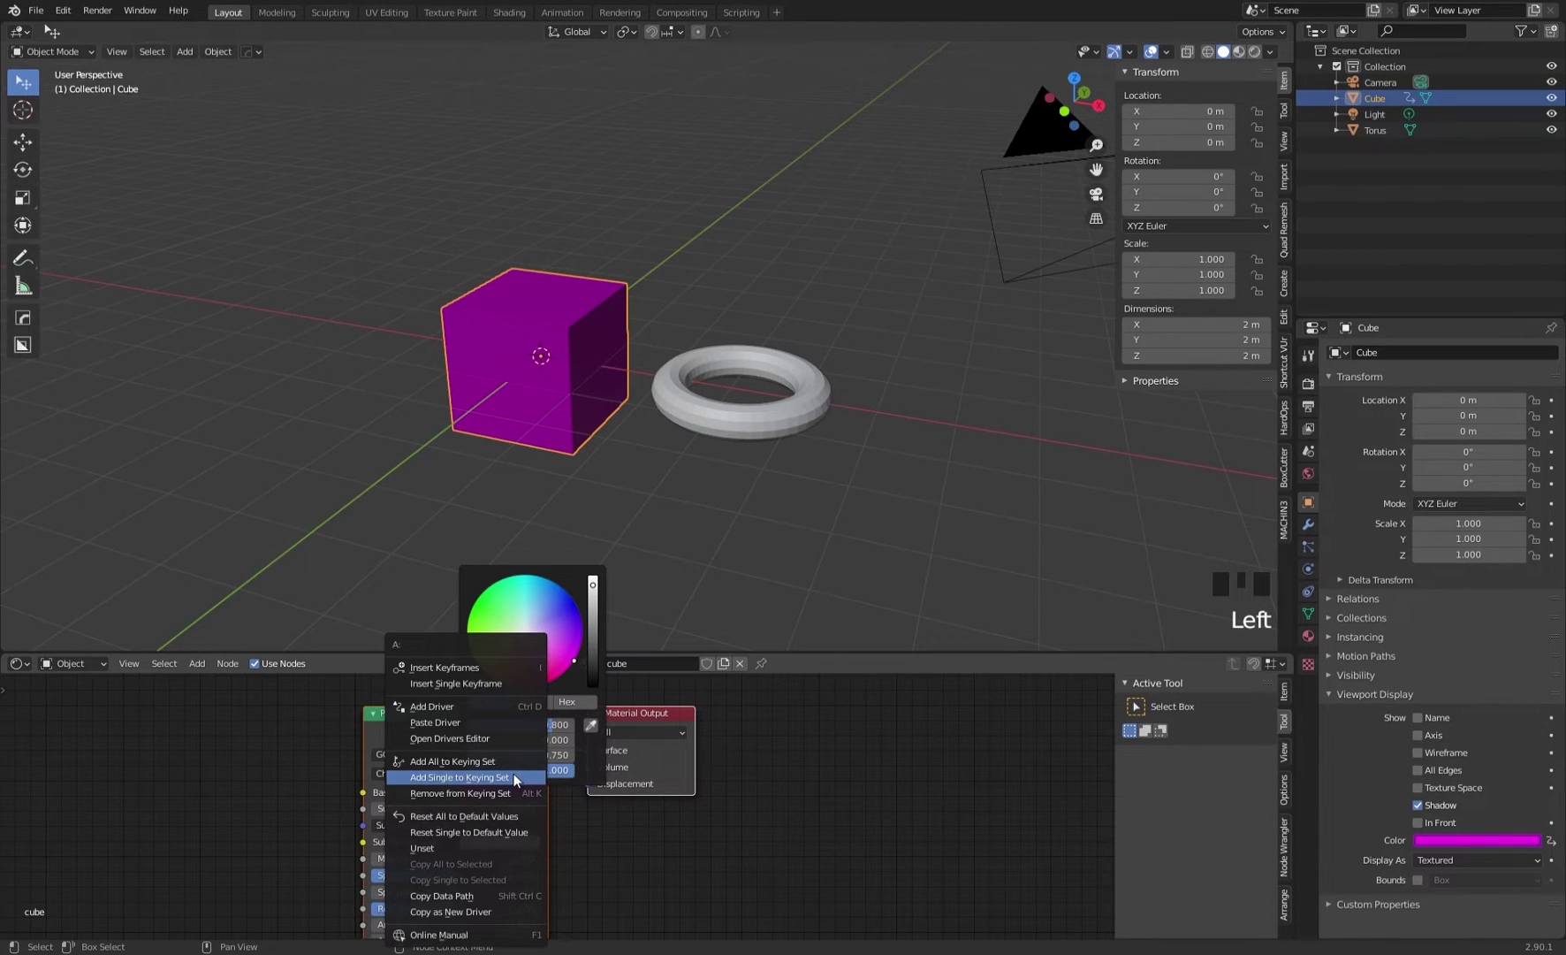
left_click(484, 911)
left_click(1463, 838)
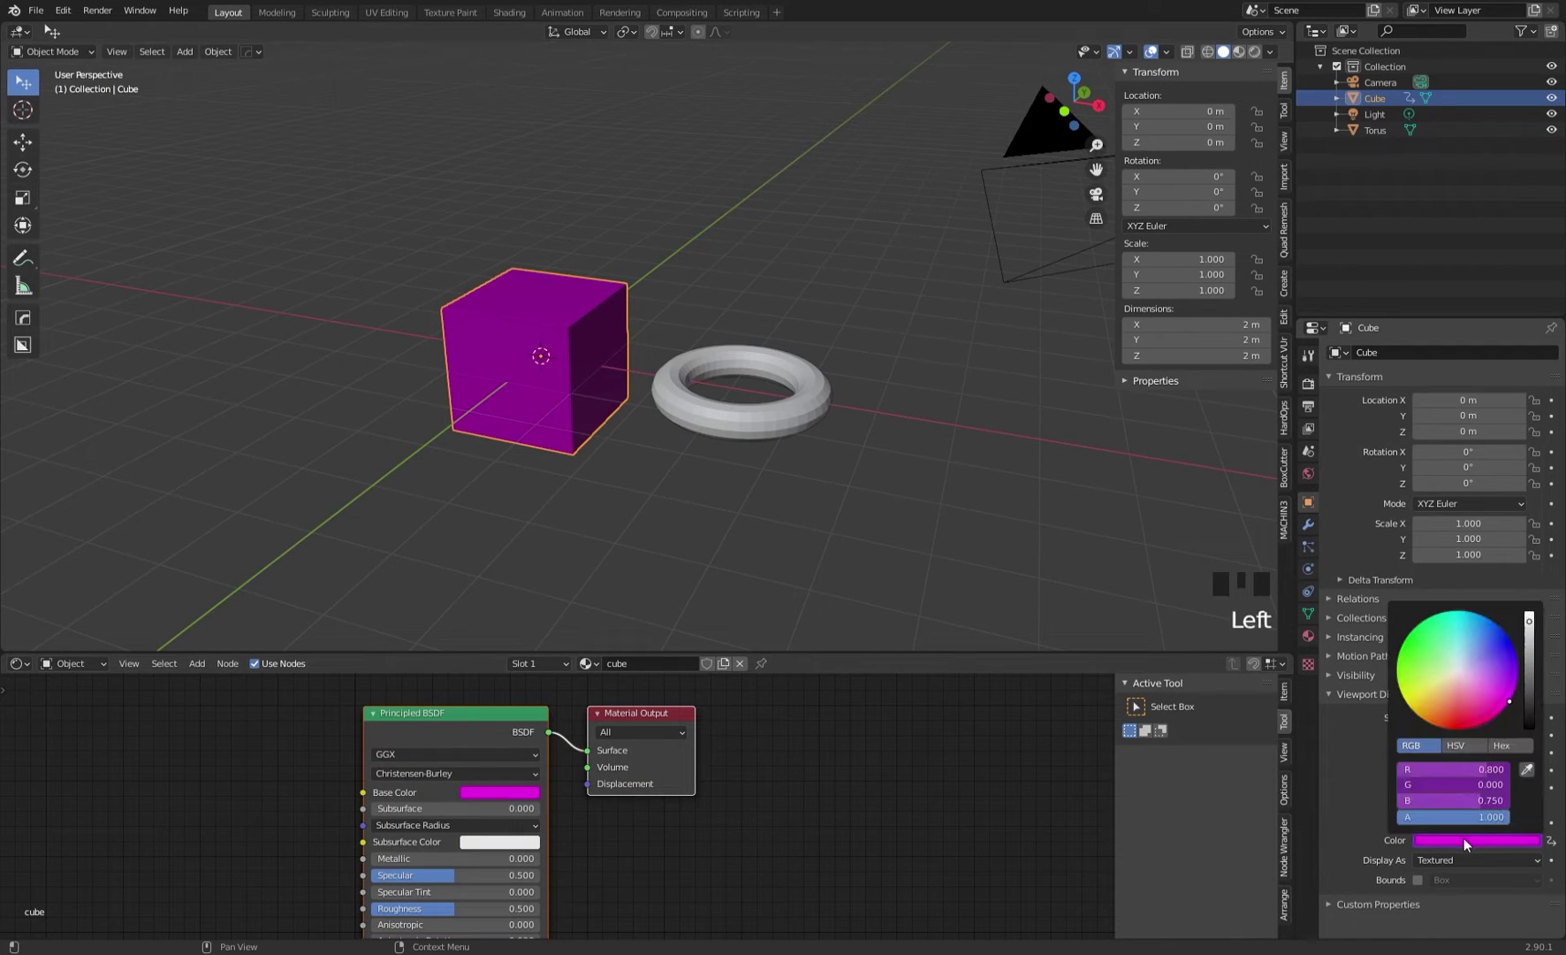
right_click(1445, 820)
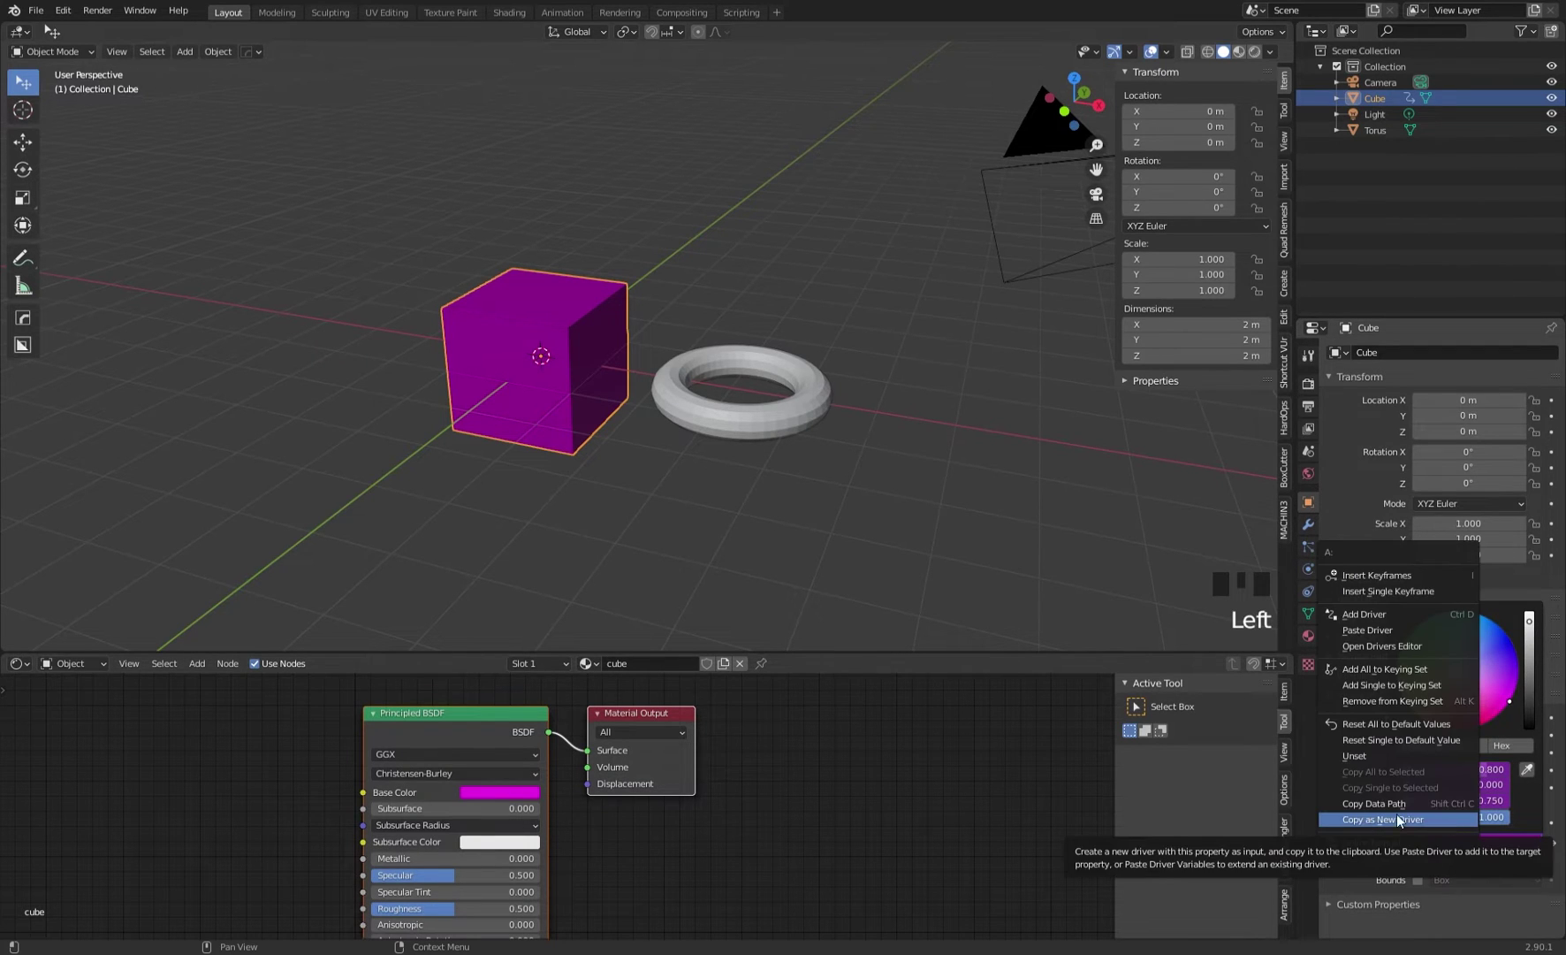
left_click(1407, 630)
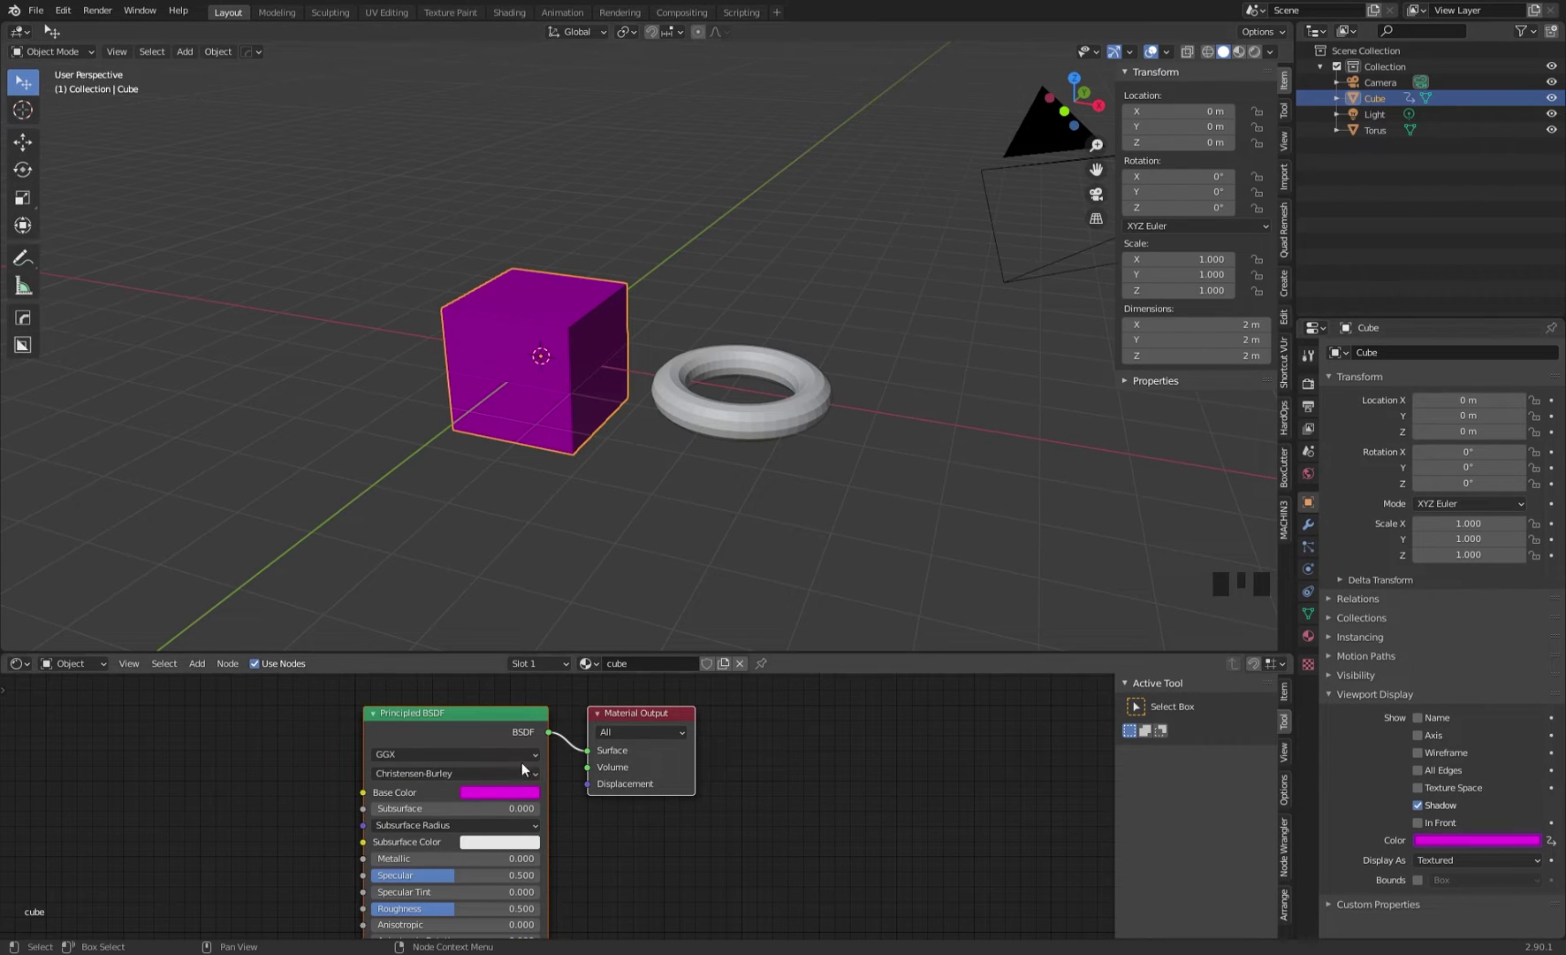
Try other base colors on the cube's material to test the drivers, and compare Material Preview with solid shading
left_click(504, 790)
left_click_drag(579, 653, 484, 618)
key("Escape")
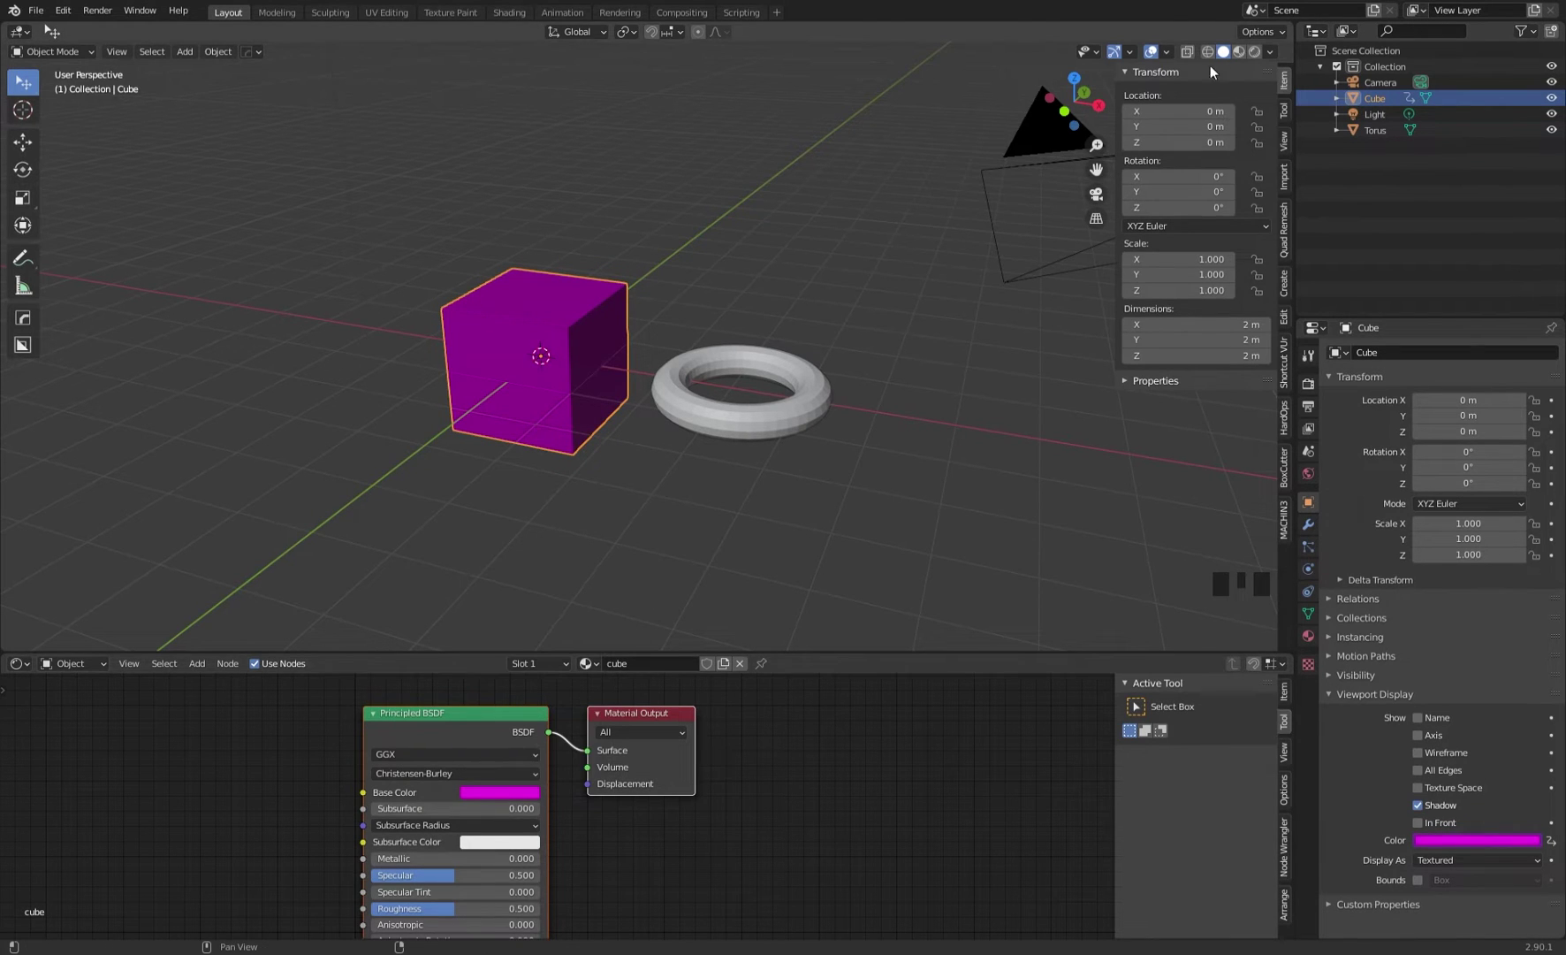
left_click(1238, 51)
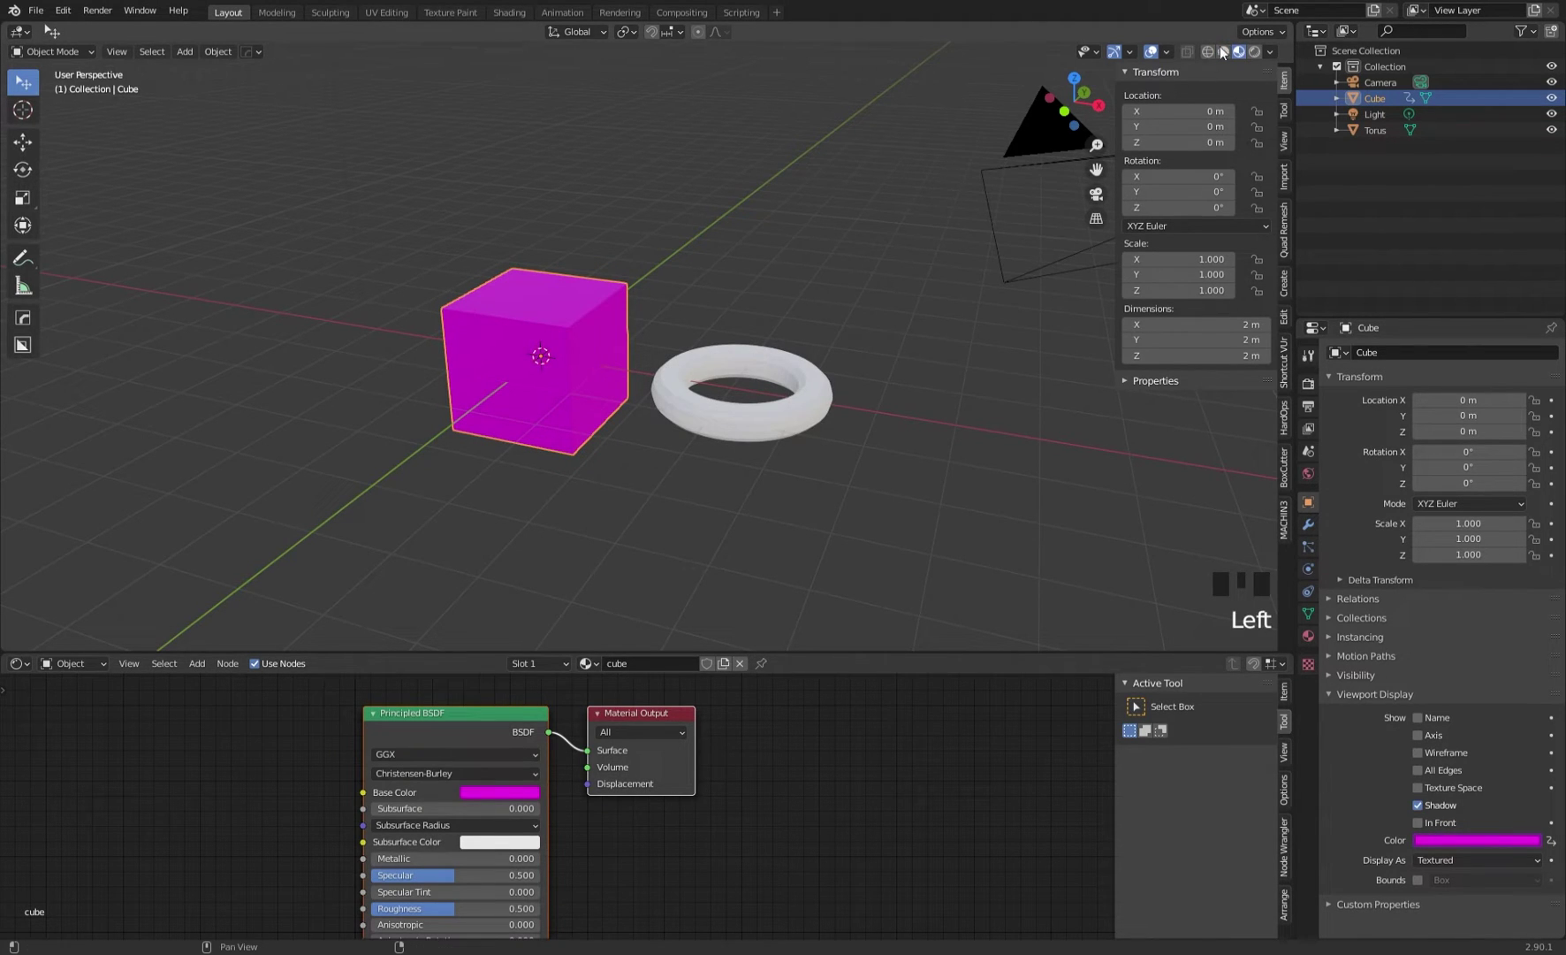
left_click(1224, 52)
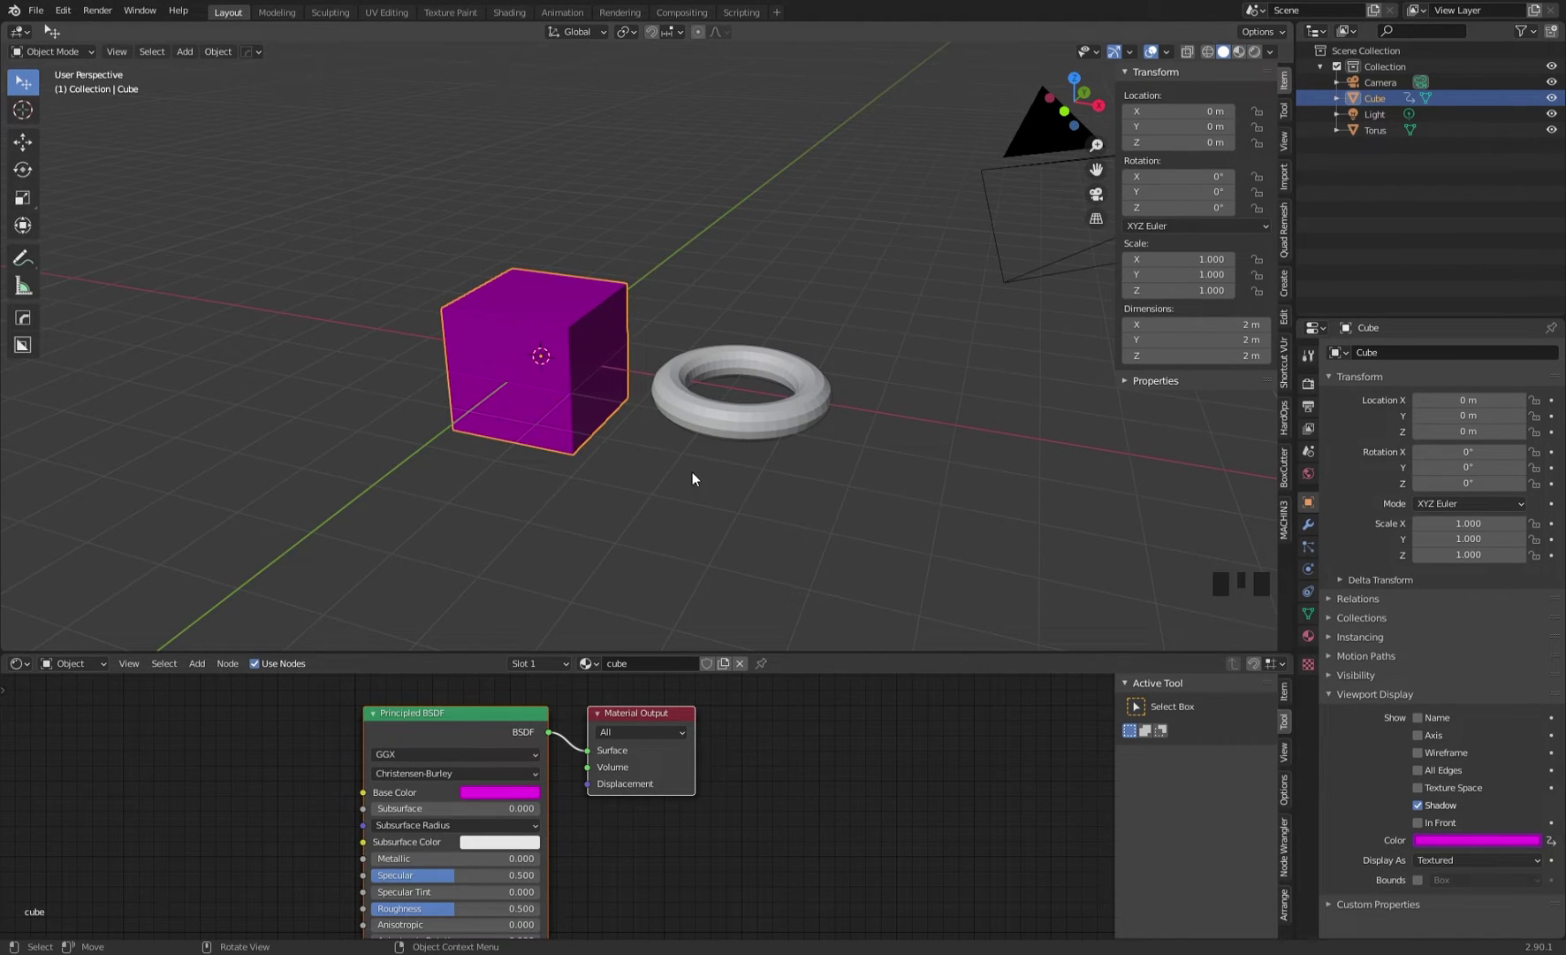
Select the torus and check its viewport display color against its material's base color
left_click(747, 426)
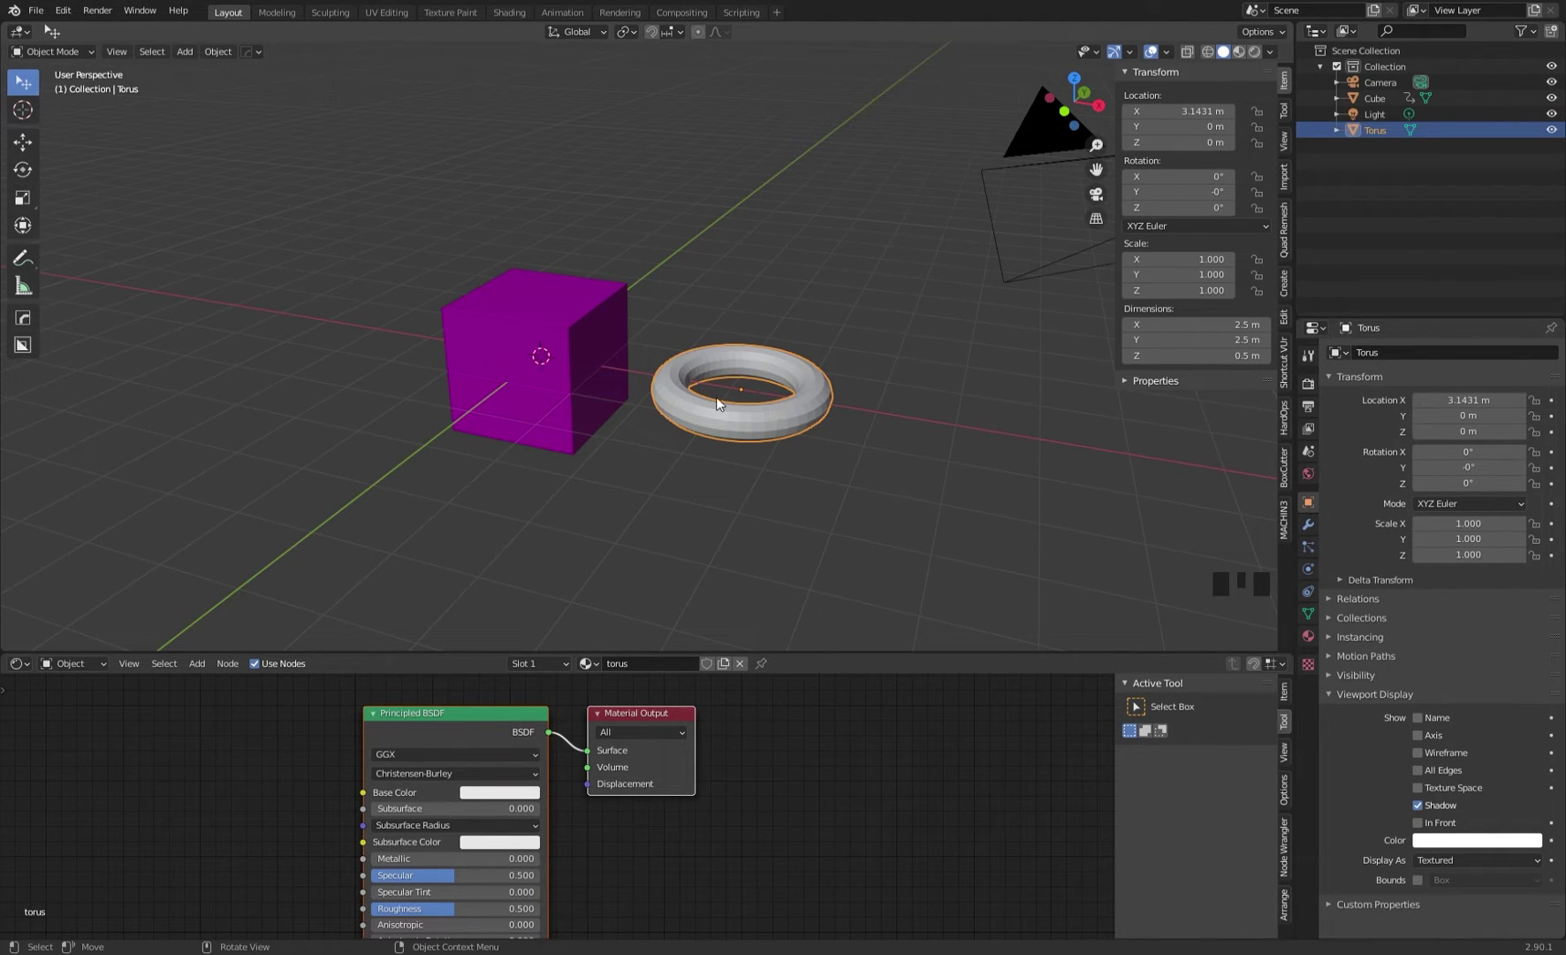
middle_click_drag(666, 424, 671, 384)
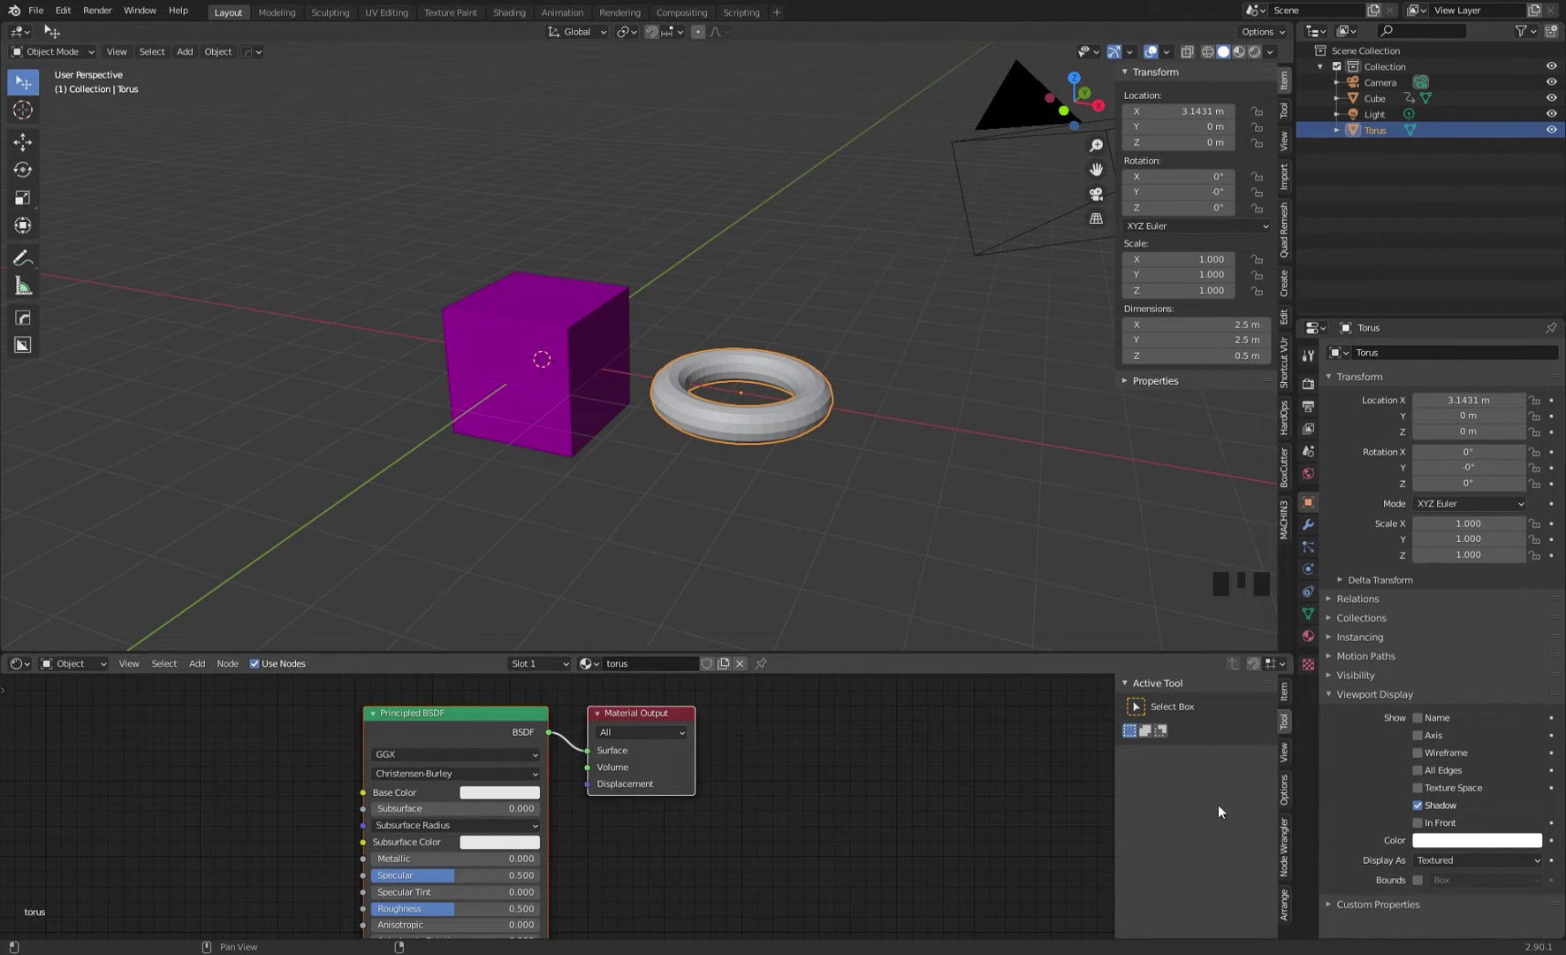
left_click(1468, 841)
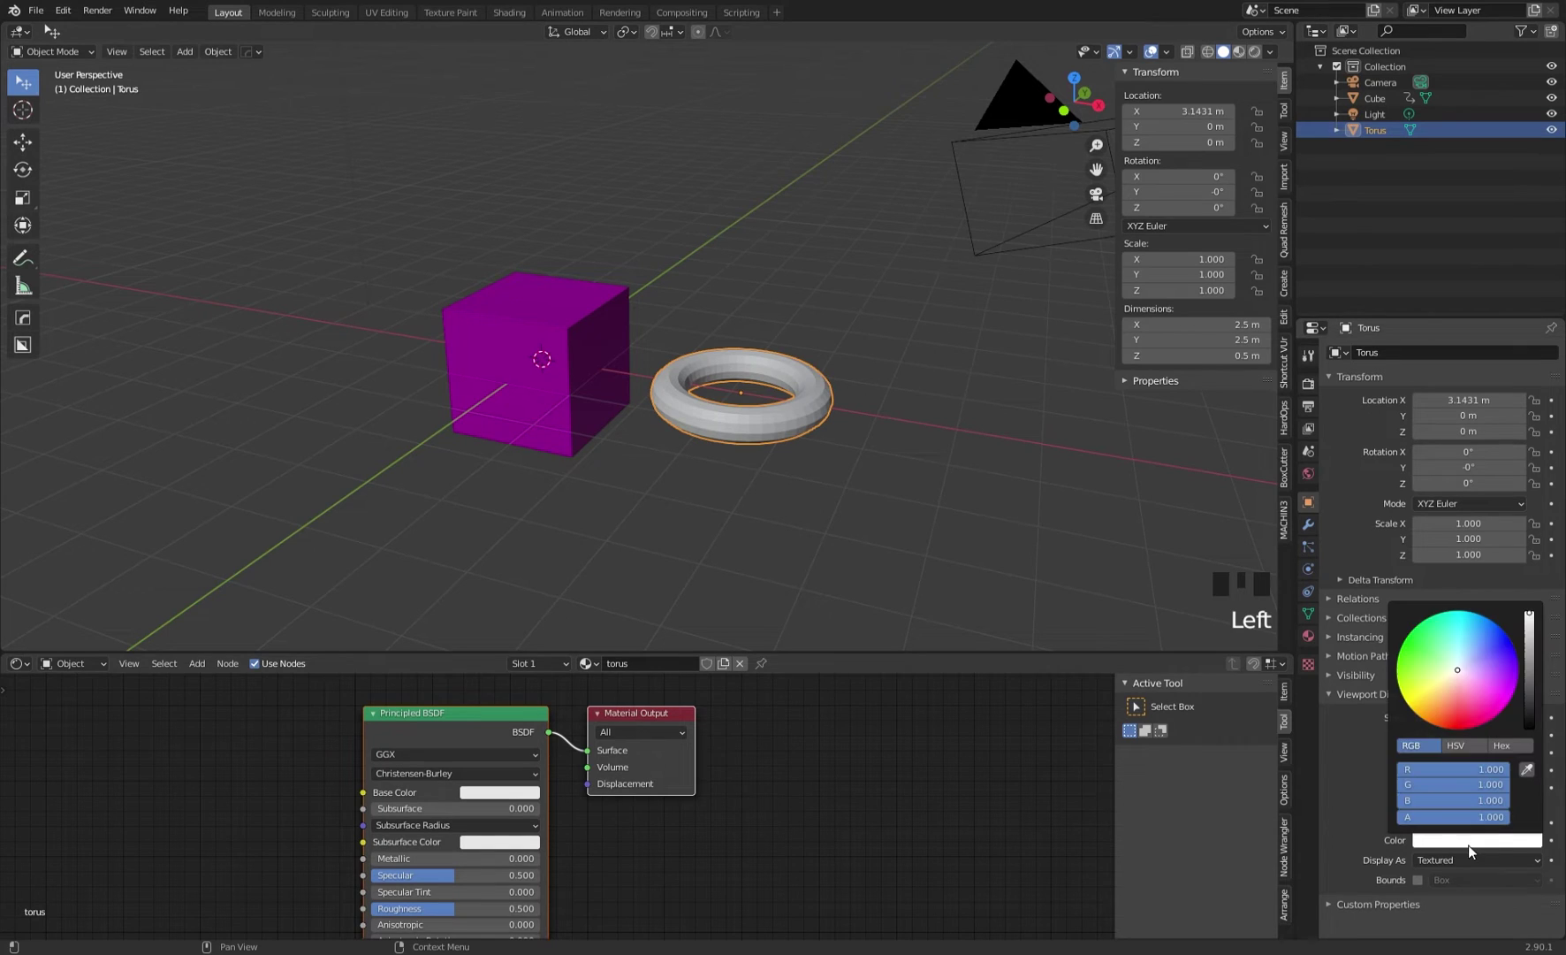
left_click(508, 792)
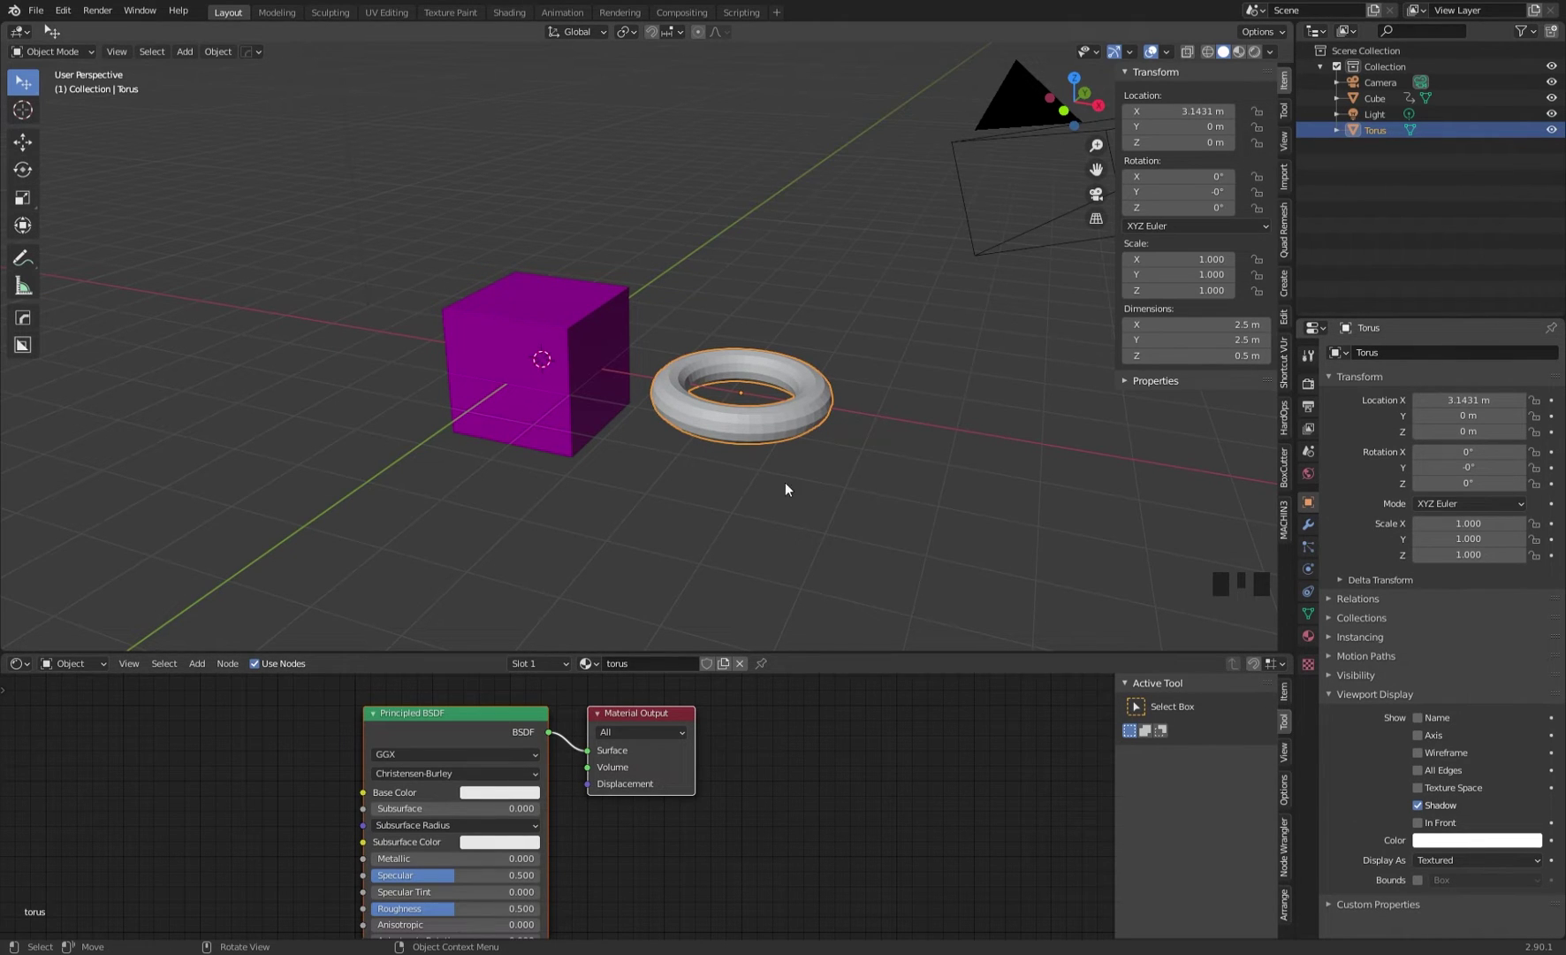
Duplicate the cube and place the copy about 3.89 m away along the negative Y axis
scroll(680, 479, "down", 2)
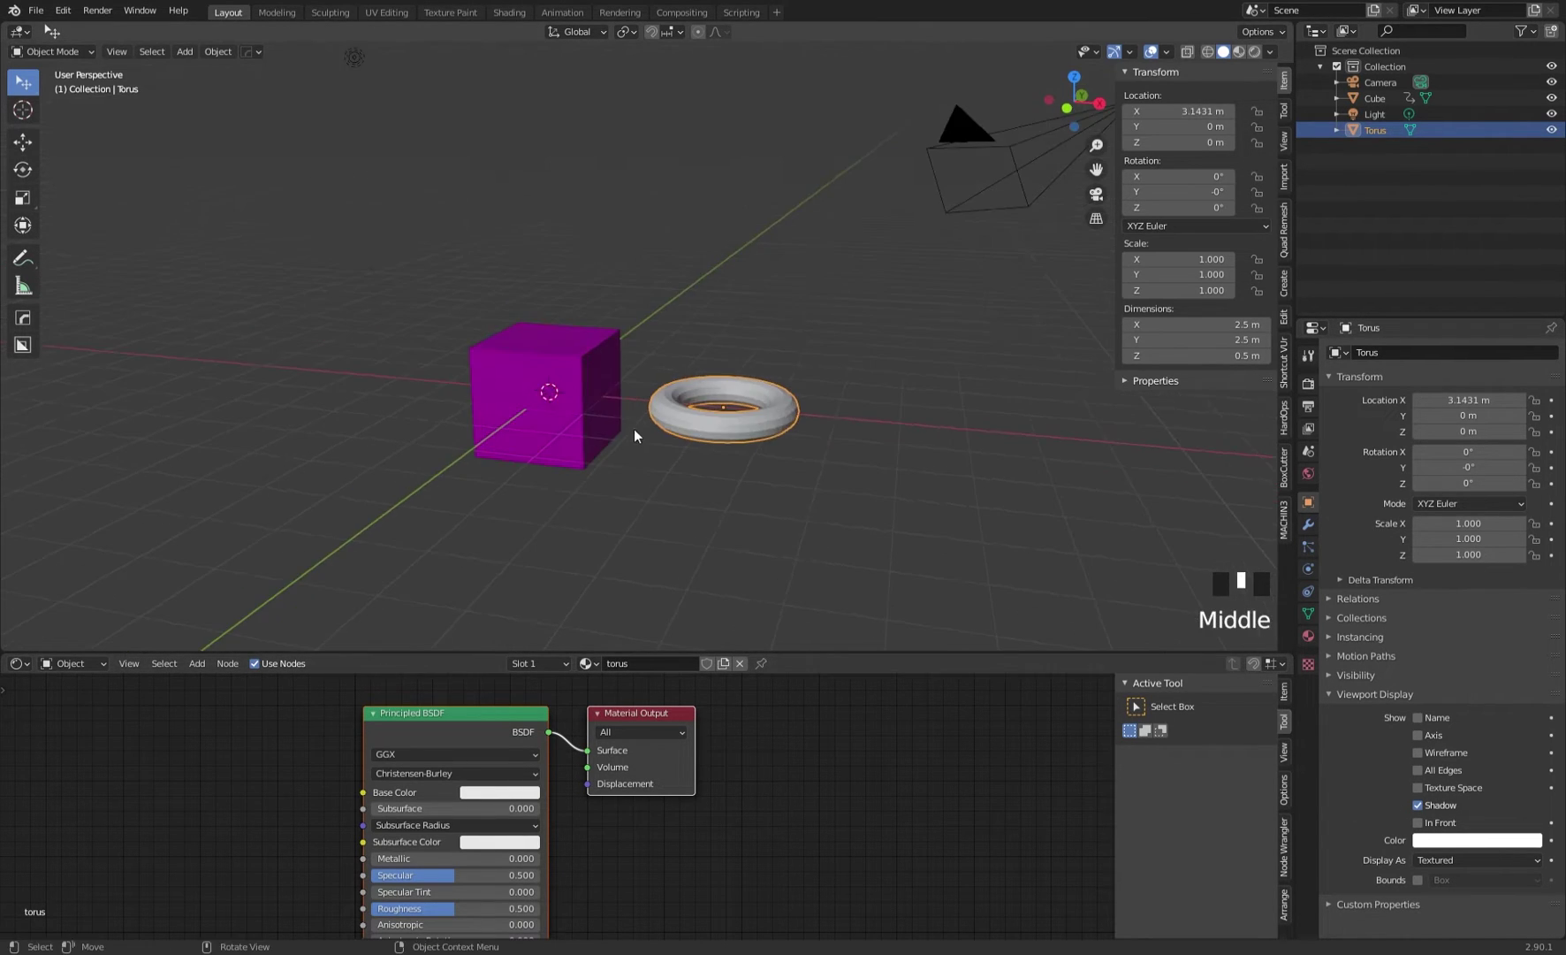
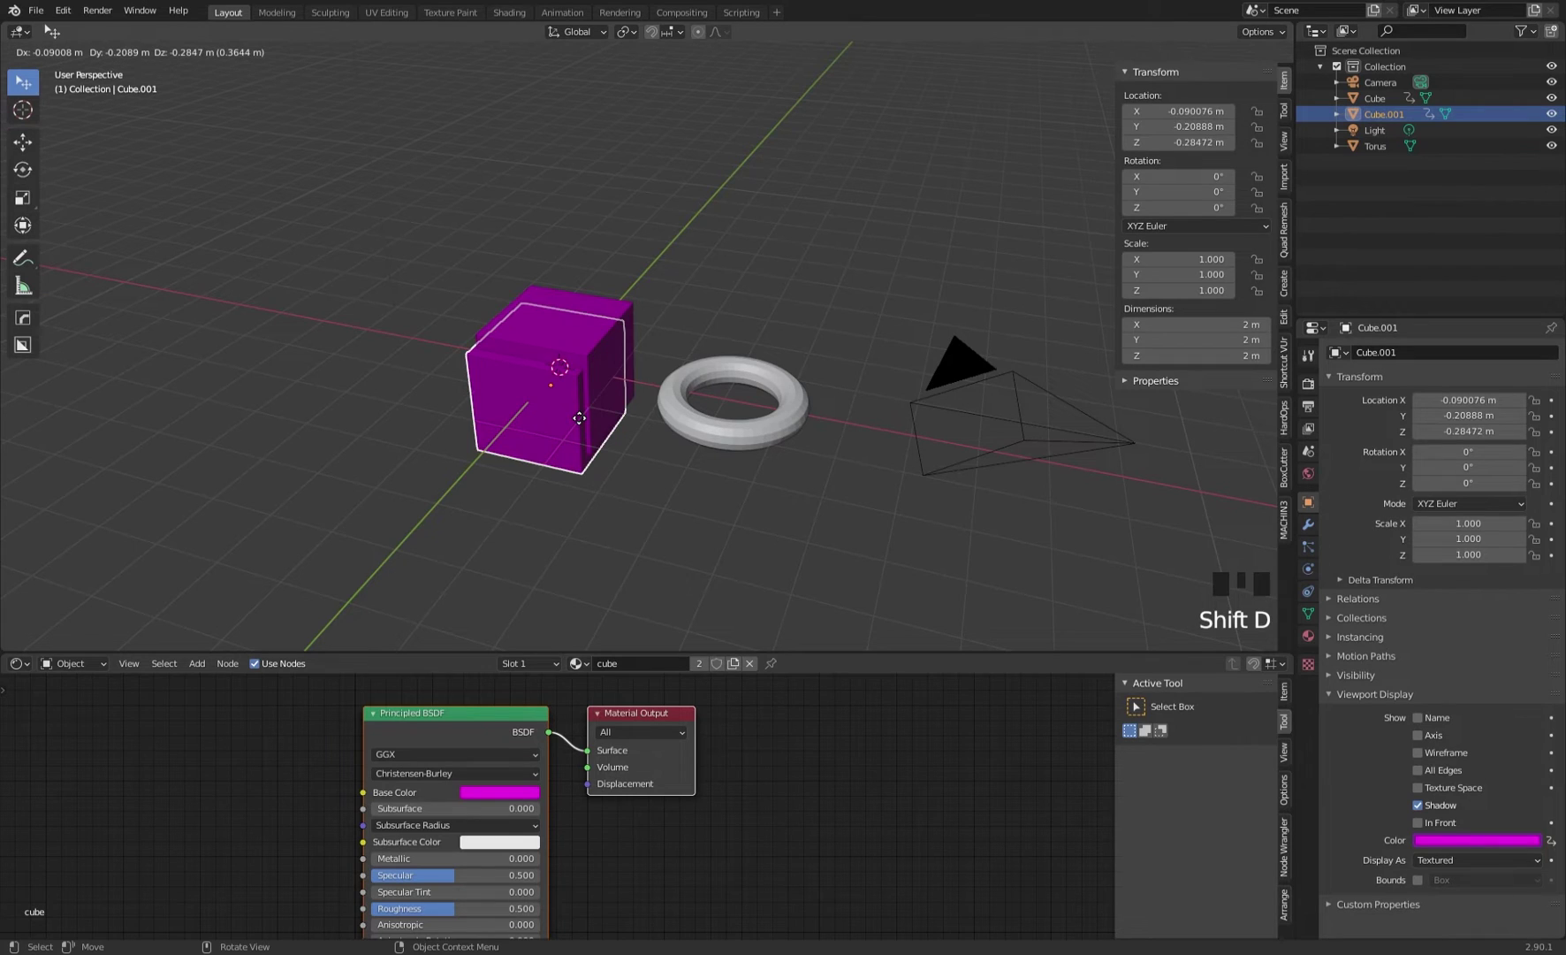
left_click(516, 538)
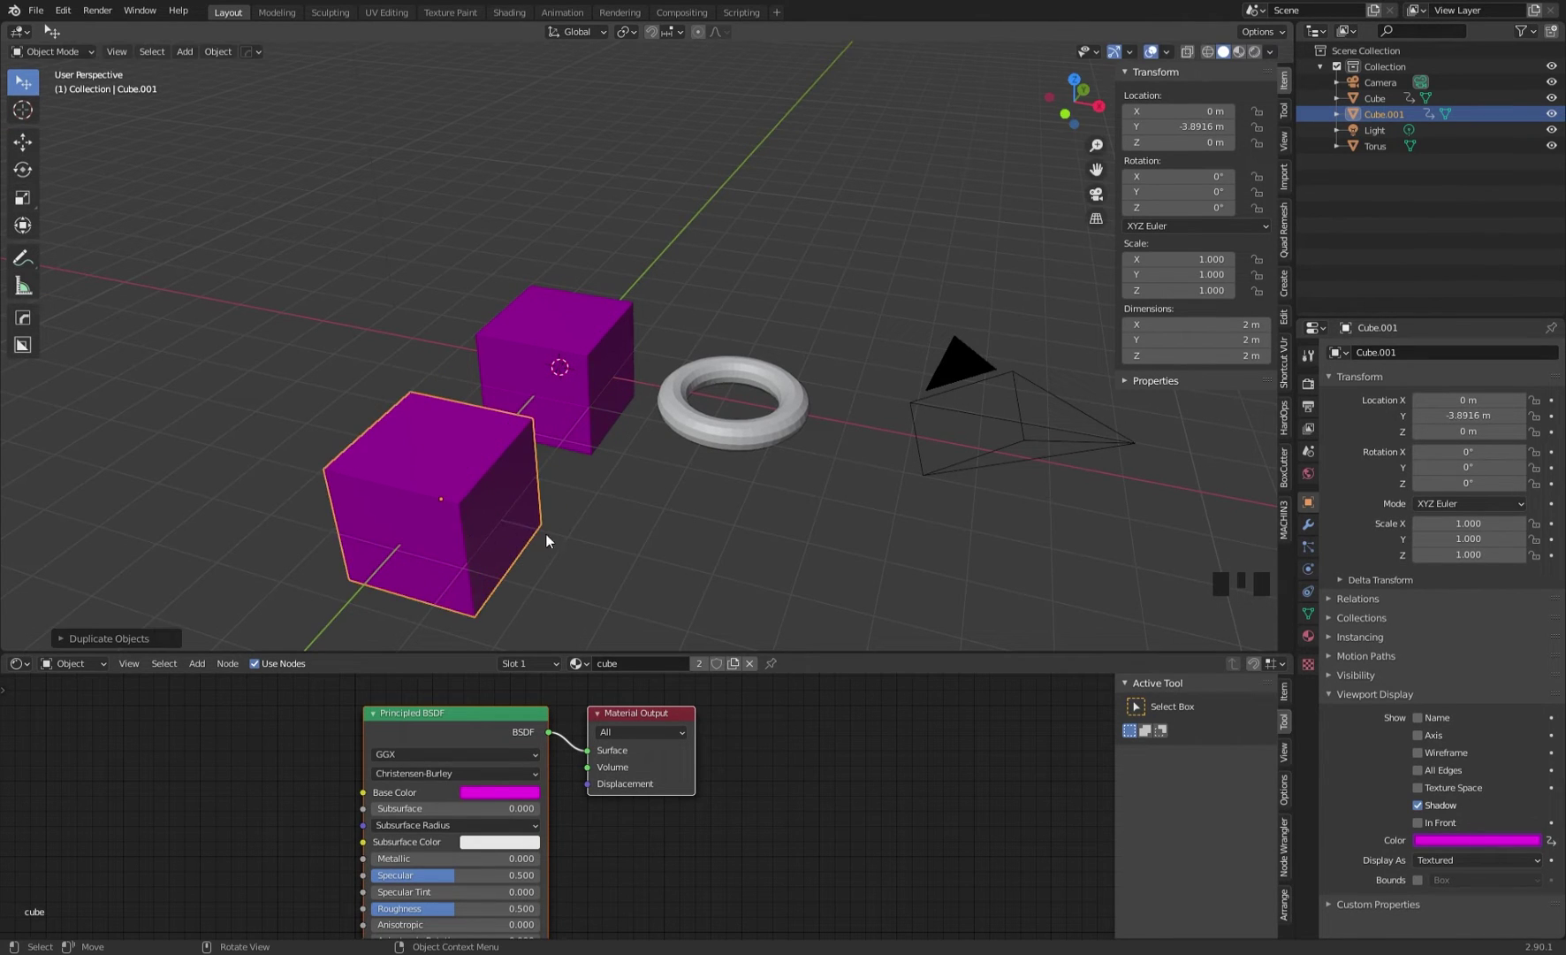
middle_click_drag(516, 538, 525, 526, "shift")
Compare the two cubes' shared material and try different base colors on it to test both display colors
left_click(601, 385)
left_click(481, 448)
left_click(594, 376)
left_click(511, 447)
left_click(530, 794)
left_click_drag(529, 795, 557, 661)
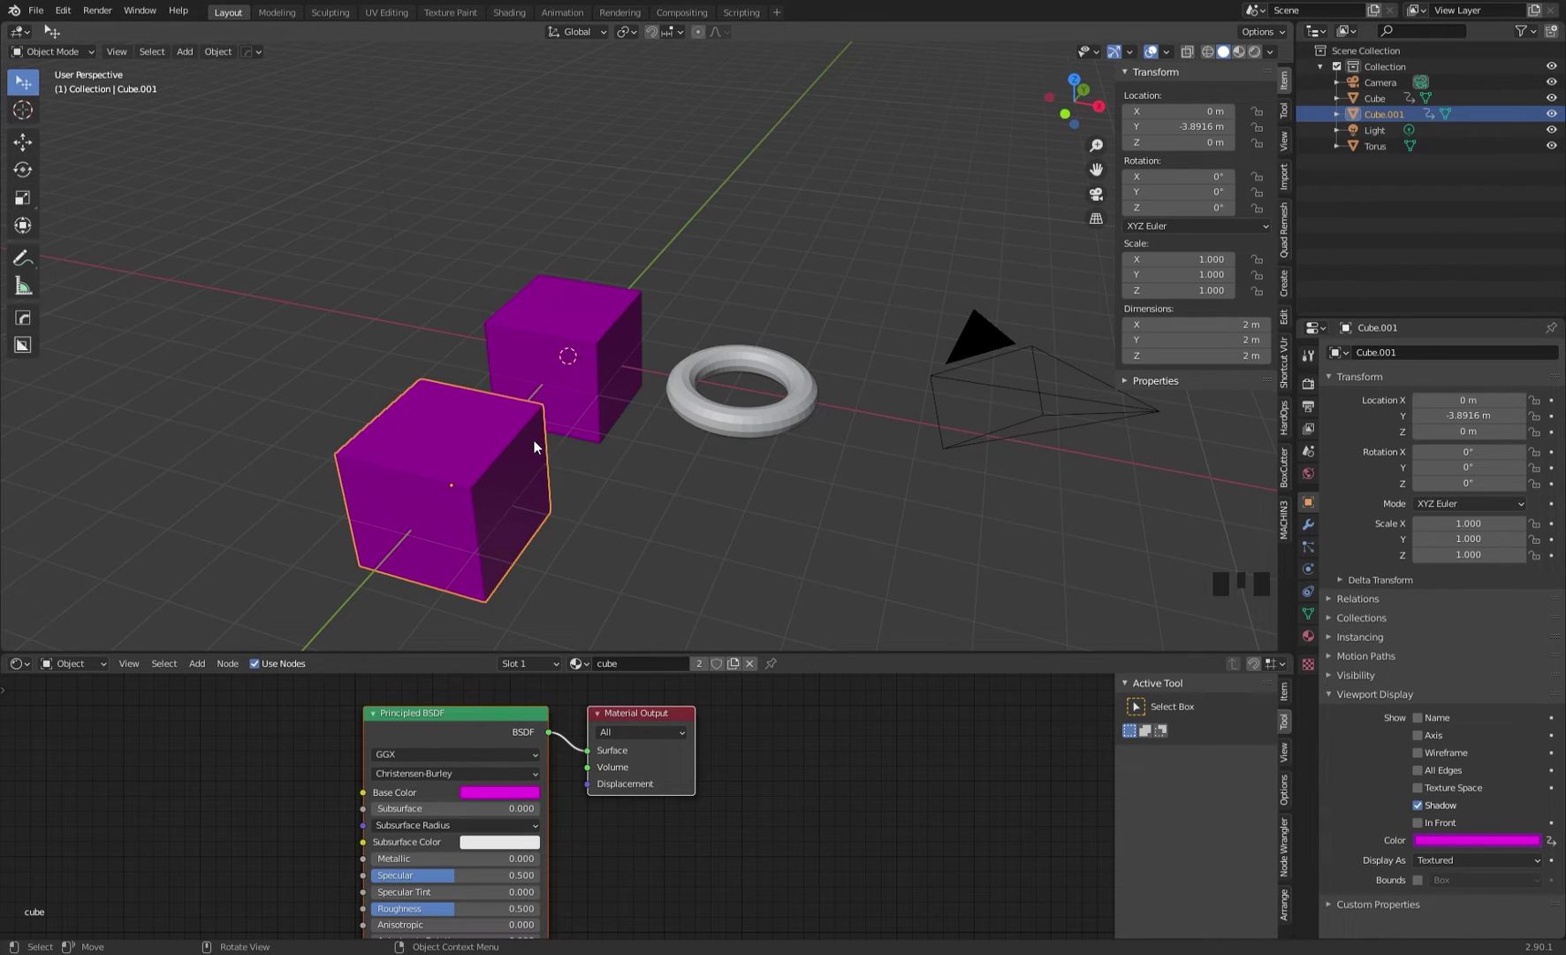
Link the torus's object data to the duplicated cube, with the torus as the active object
left_click(716, 417)
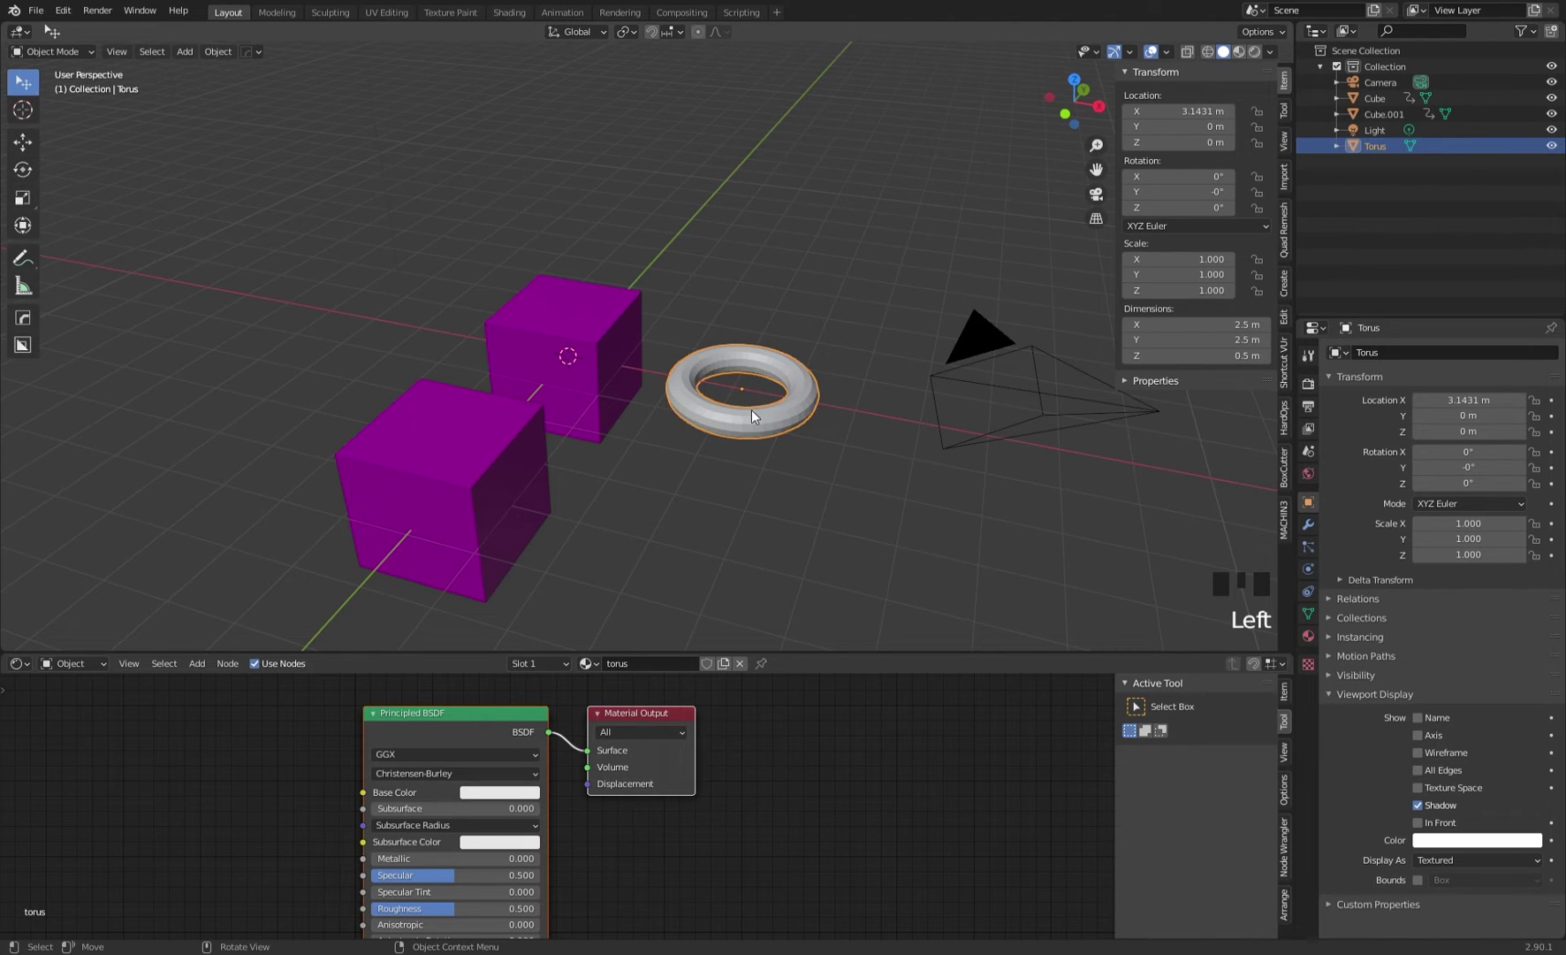
left_click(485, 459)
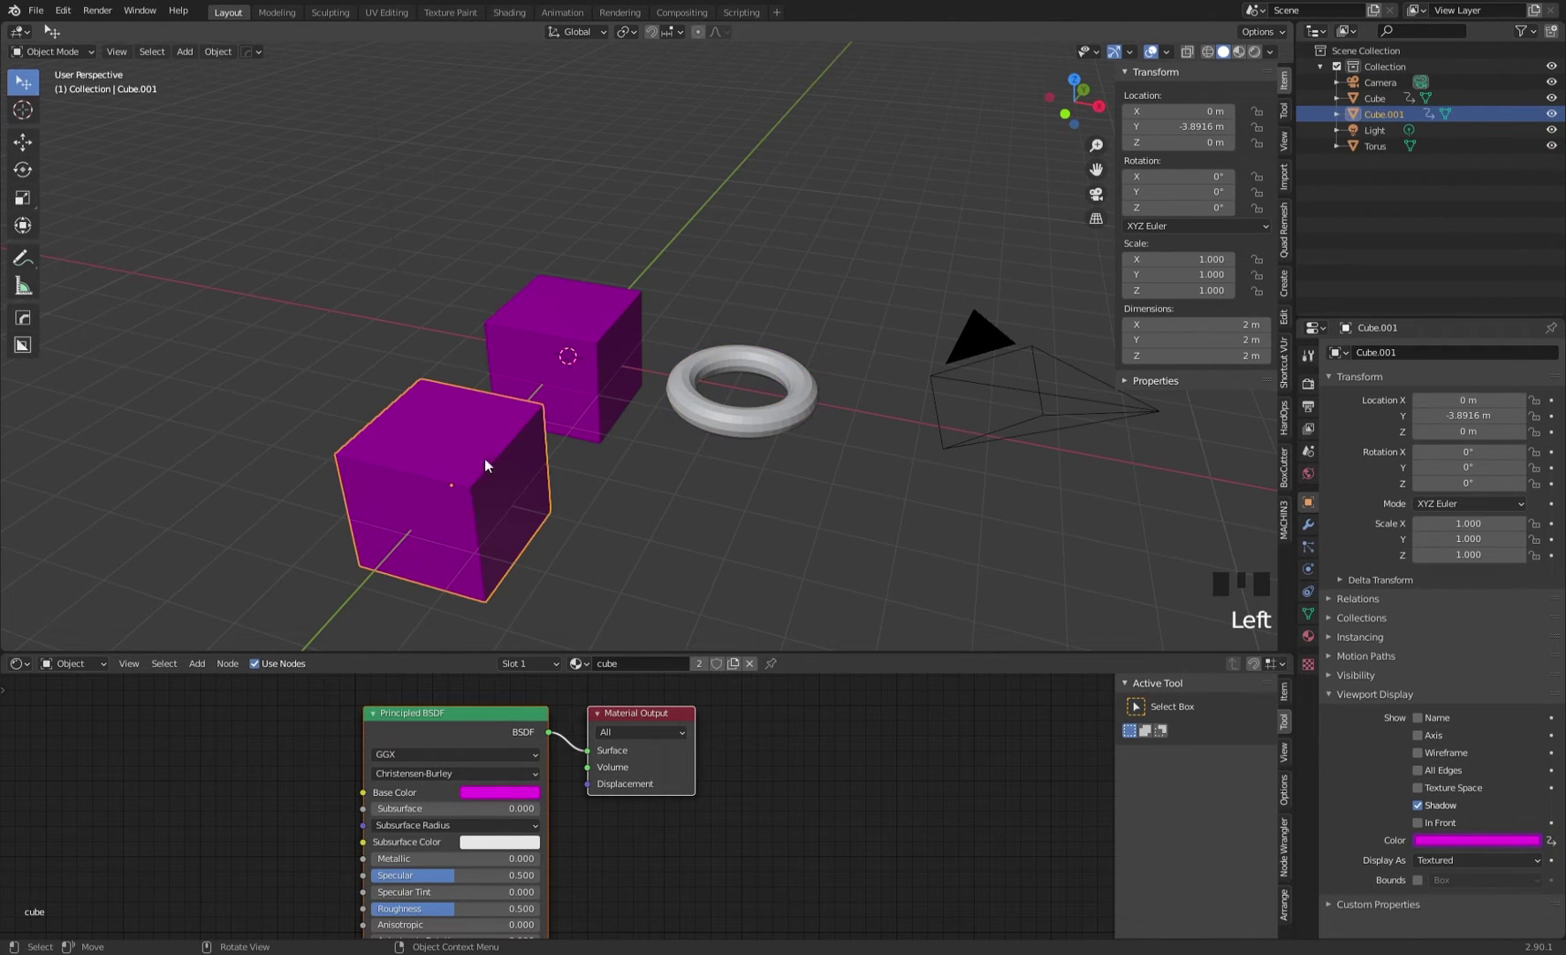
left_click(762, 424, "shift")
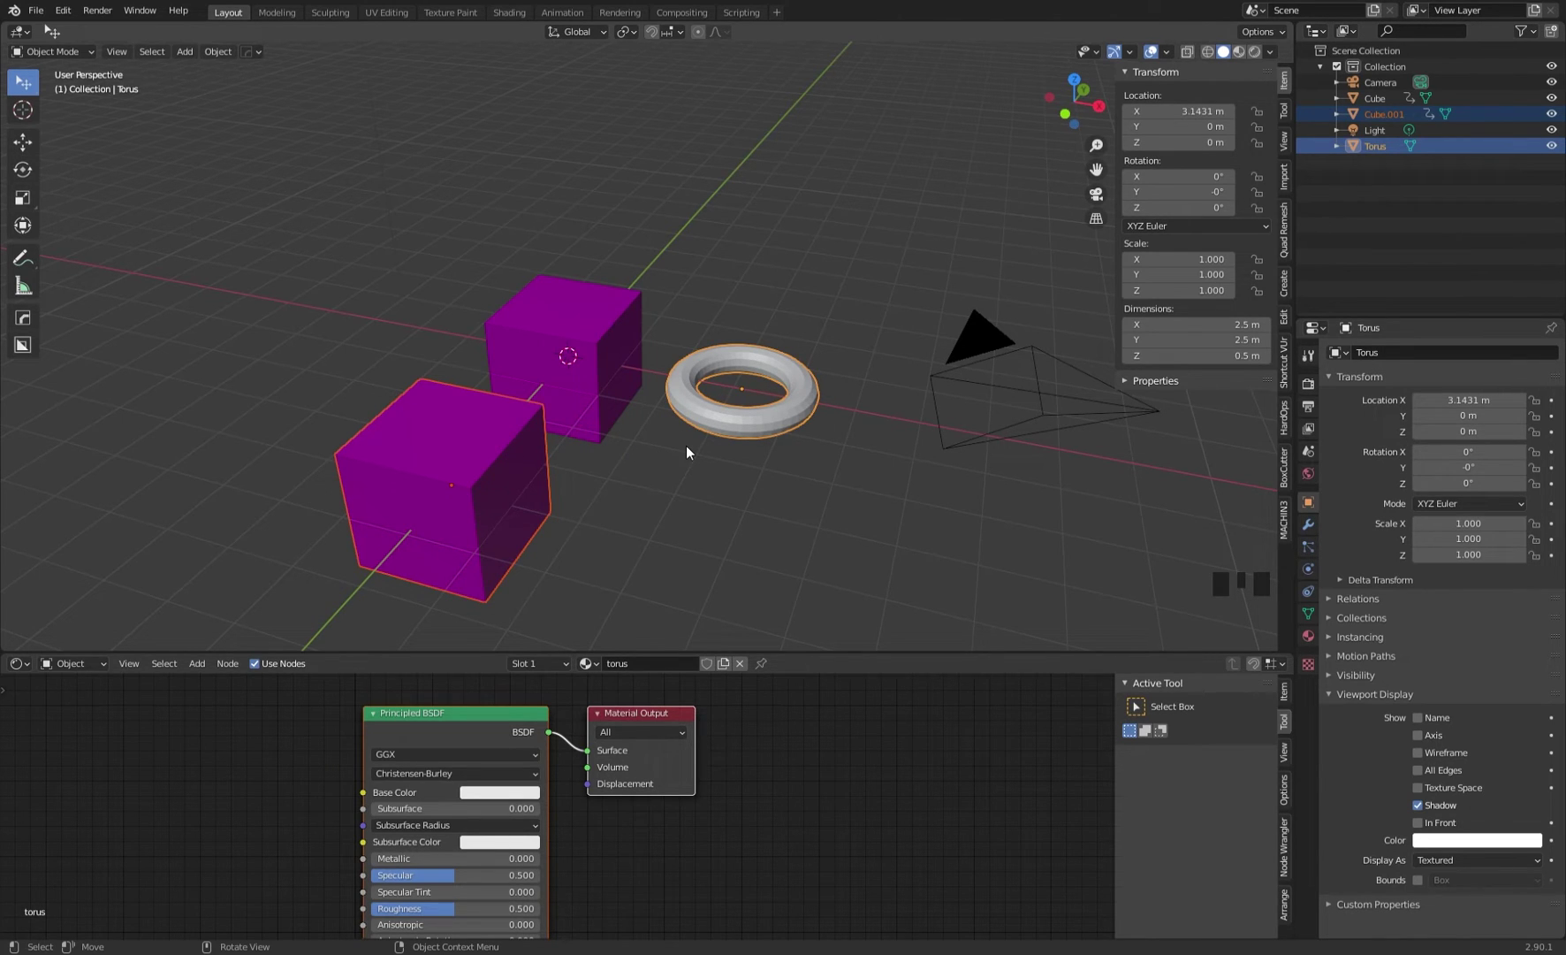
key("ctrl+l")
mouse_move(686, 445)
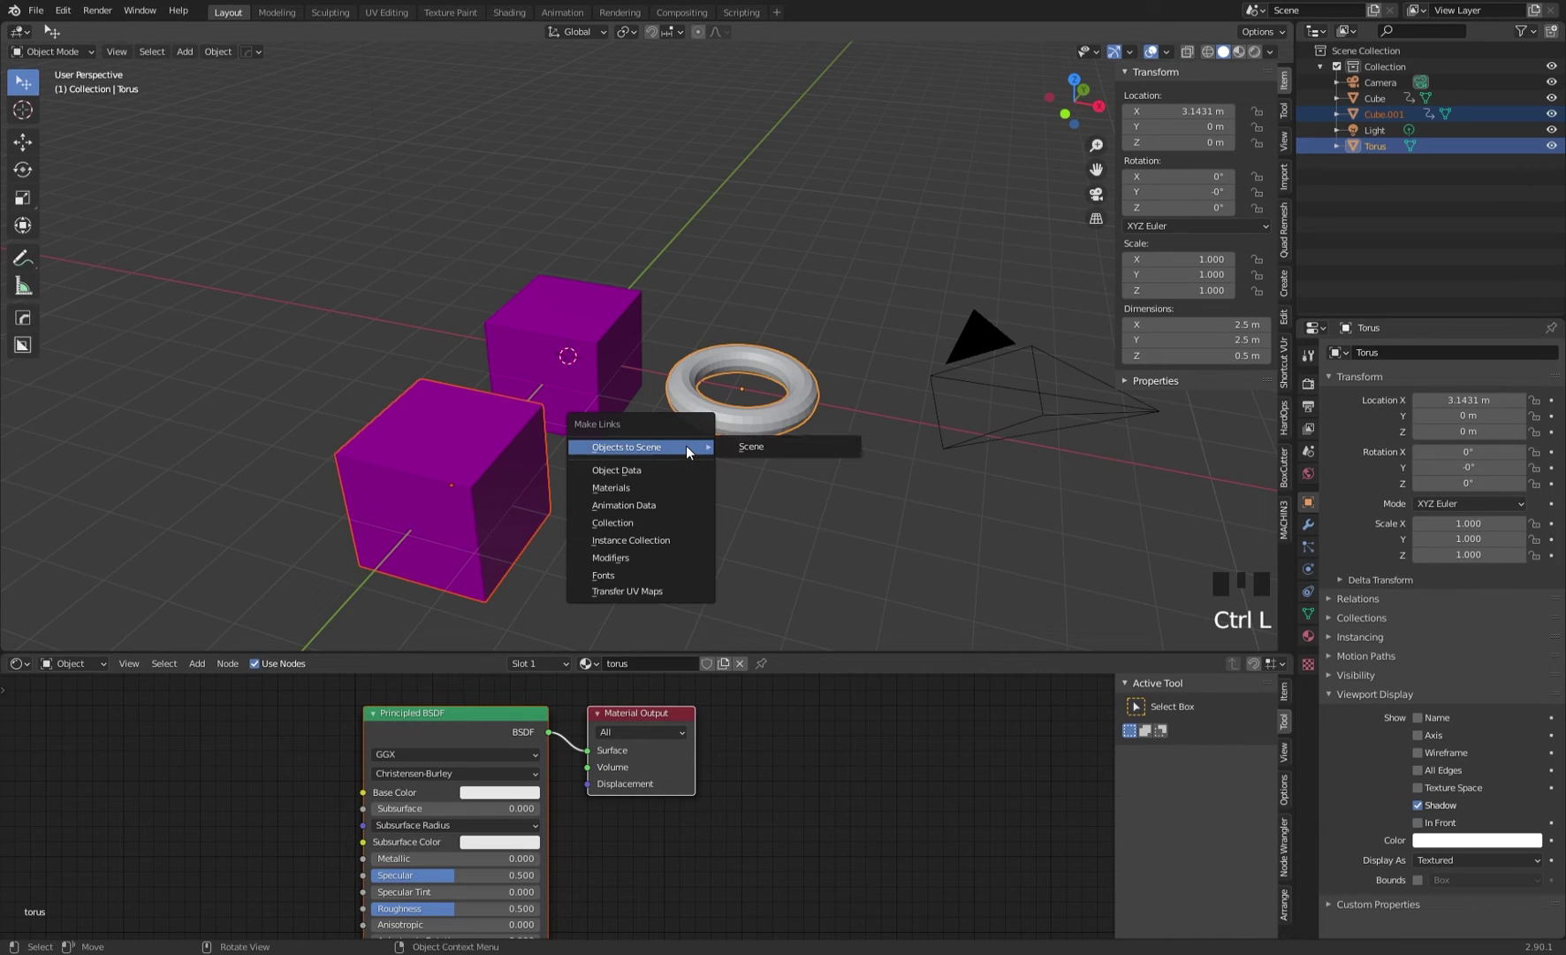
left_click(623, 471)
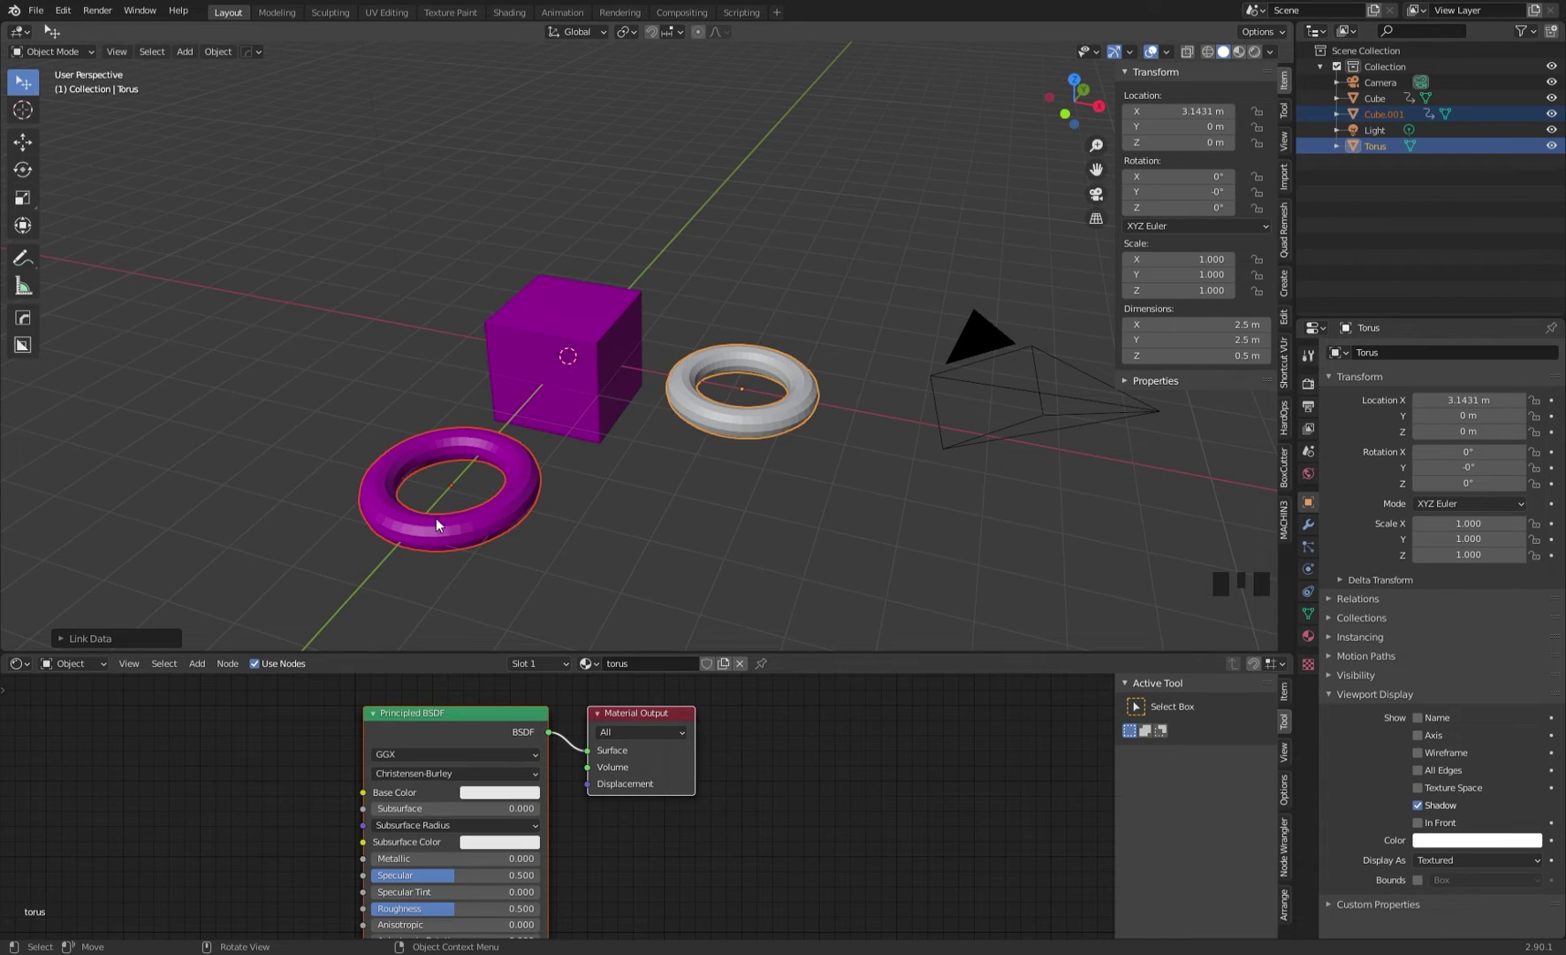
Try moving an outer vertex of the original torus in Edit Mode to test the linked mesh data
left_click(792, 408)
key("Tab")
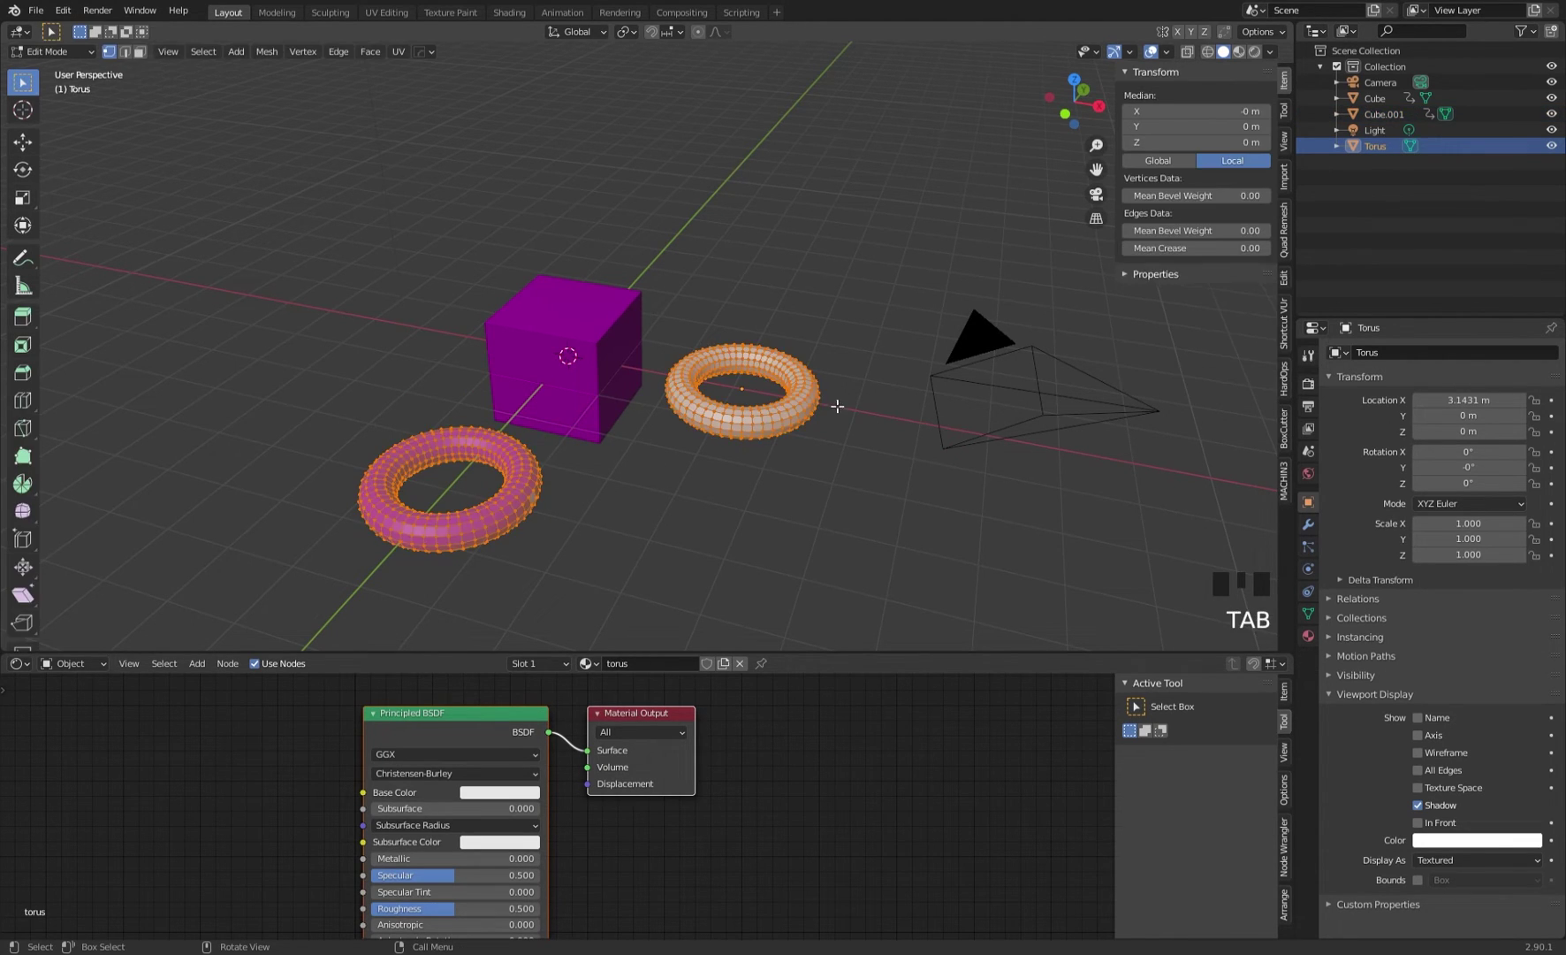
left_click(820, 396)
key("g")
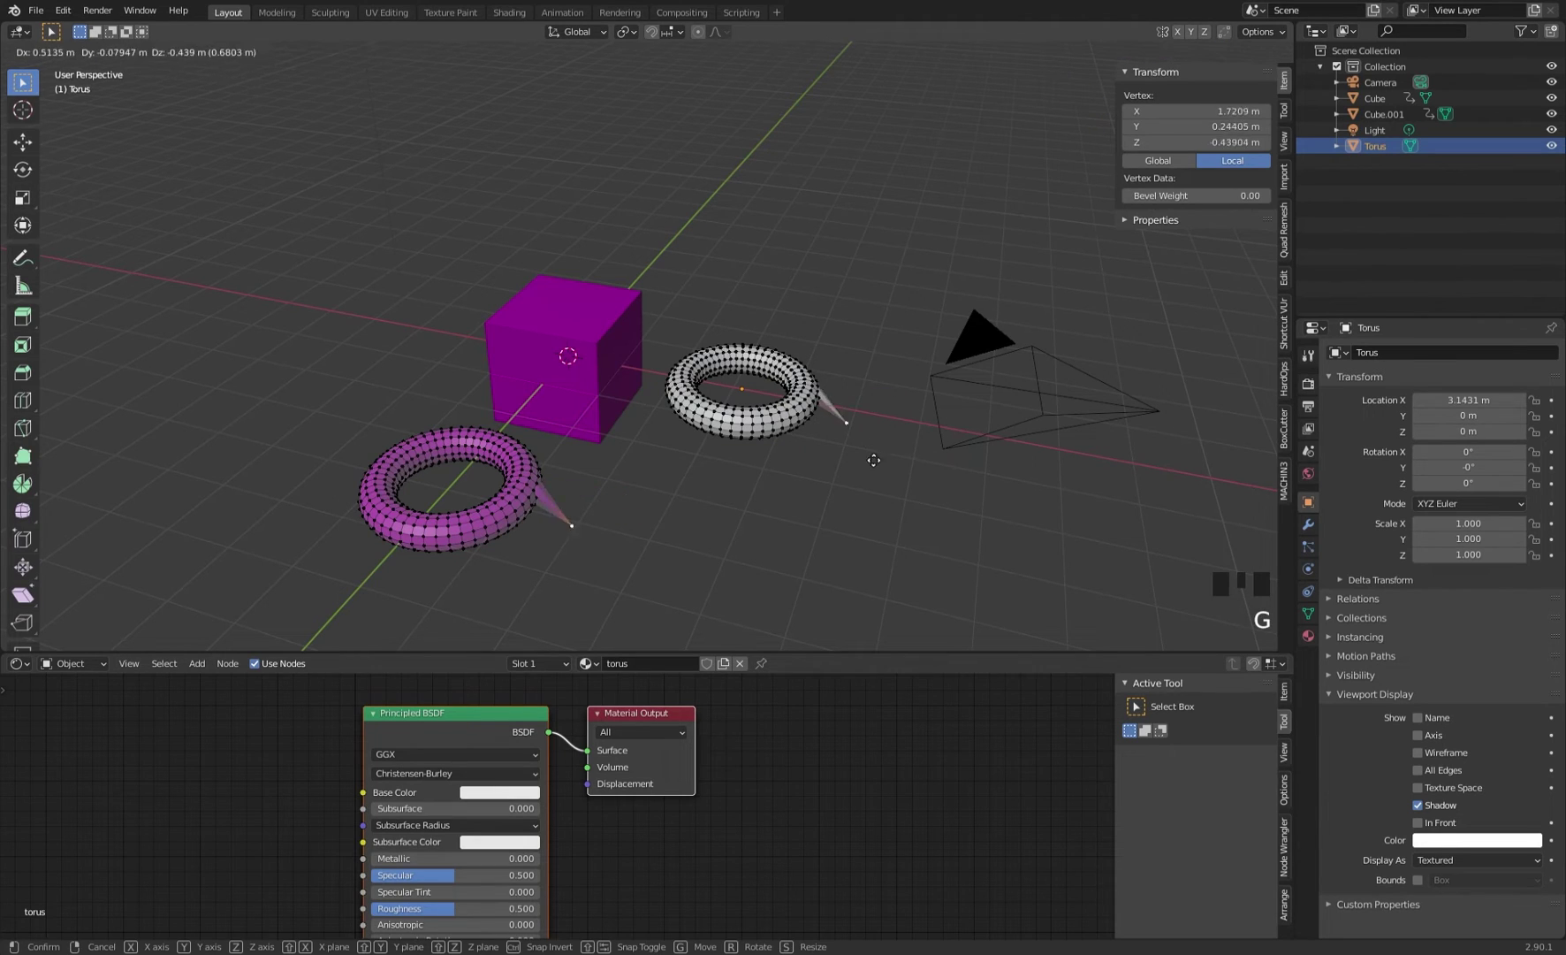
right_click(856, 455)
key("Tab")
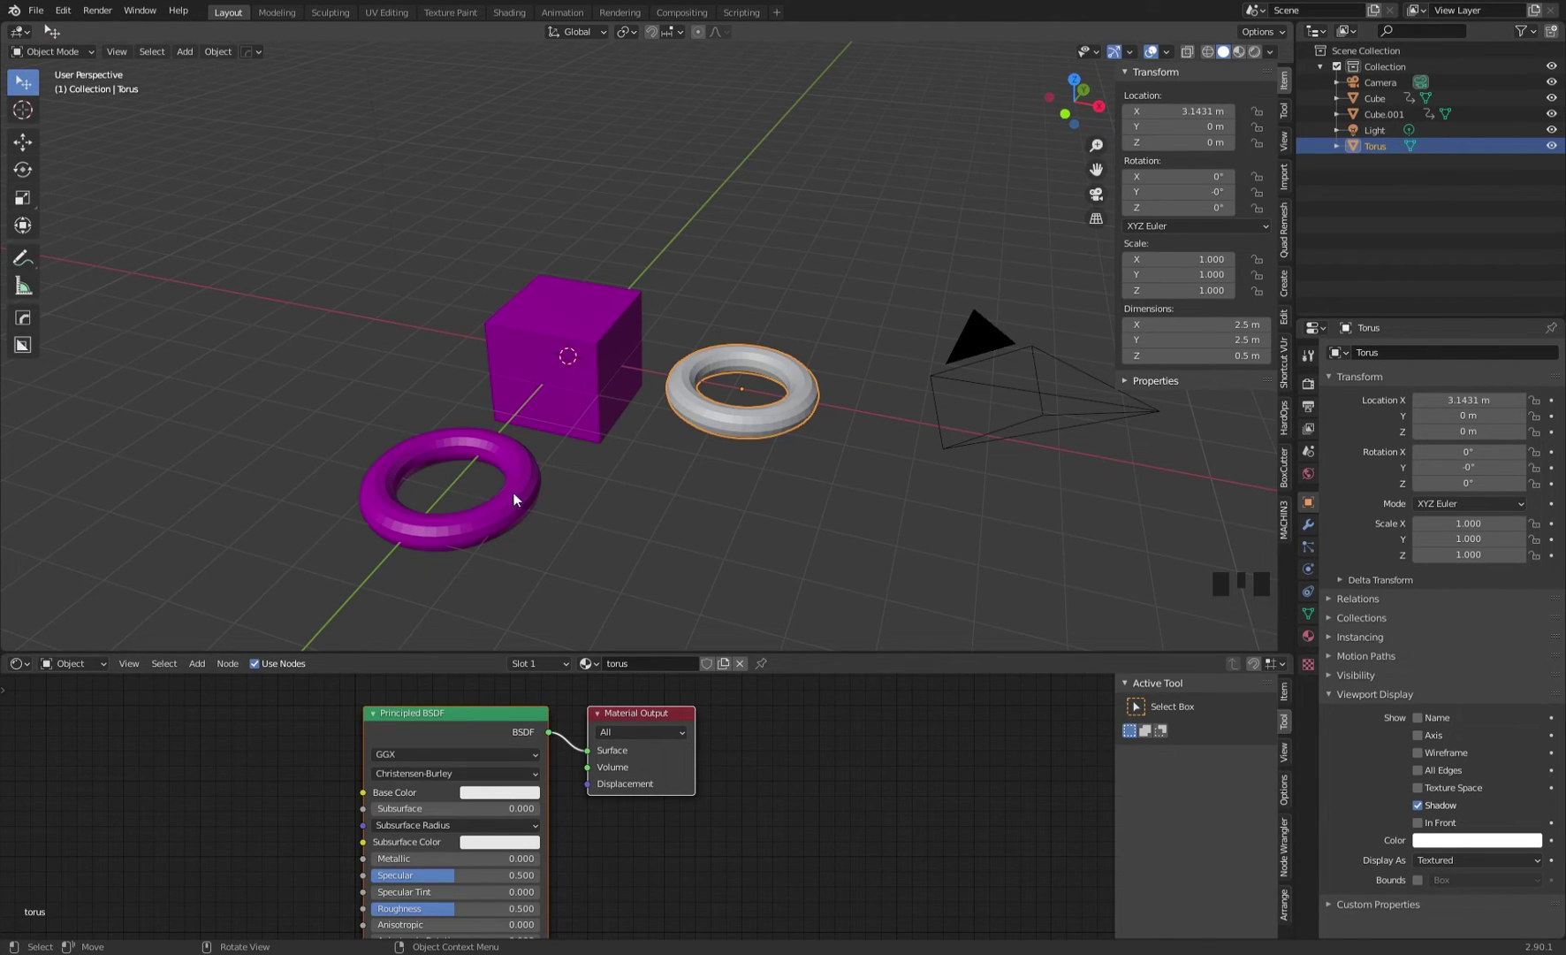
Examine the assigned material and viewport display color of the linked torus copy, the cube and the original torus
left_click(537, 459)
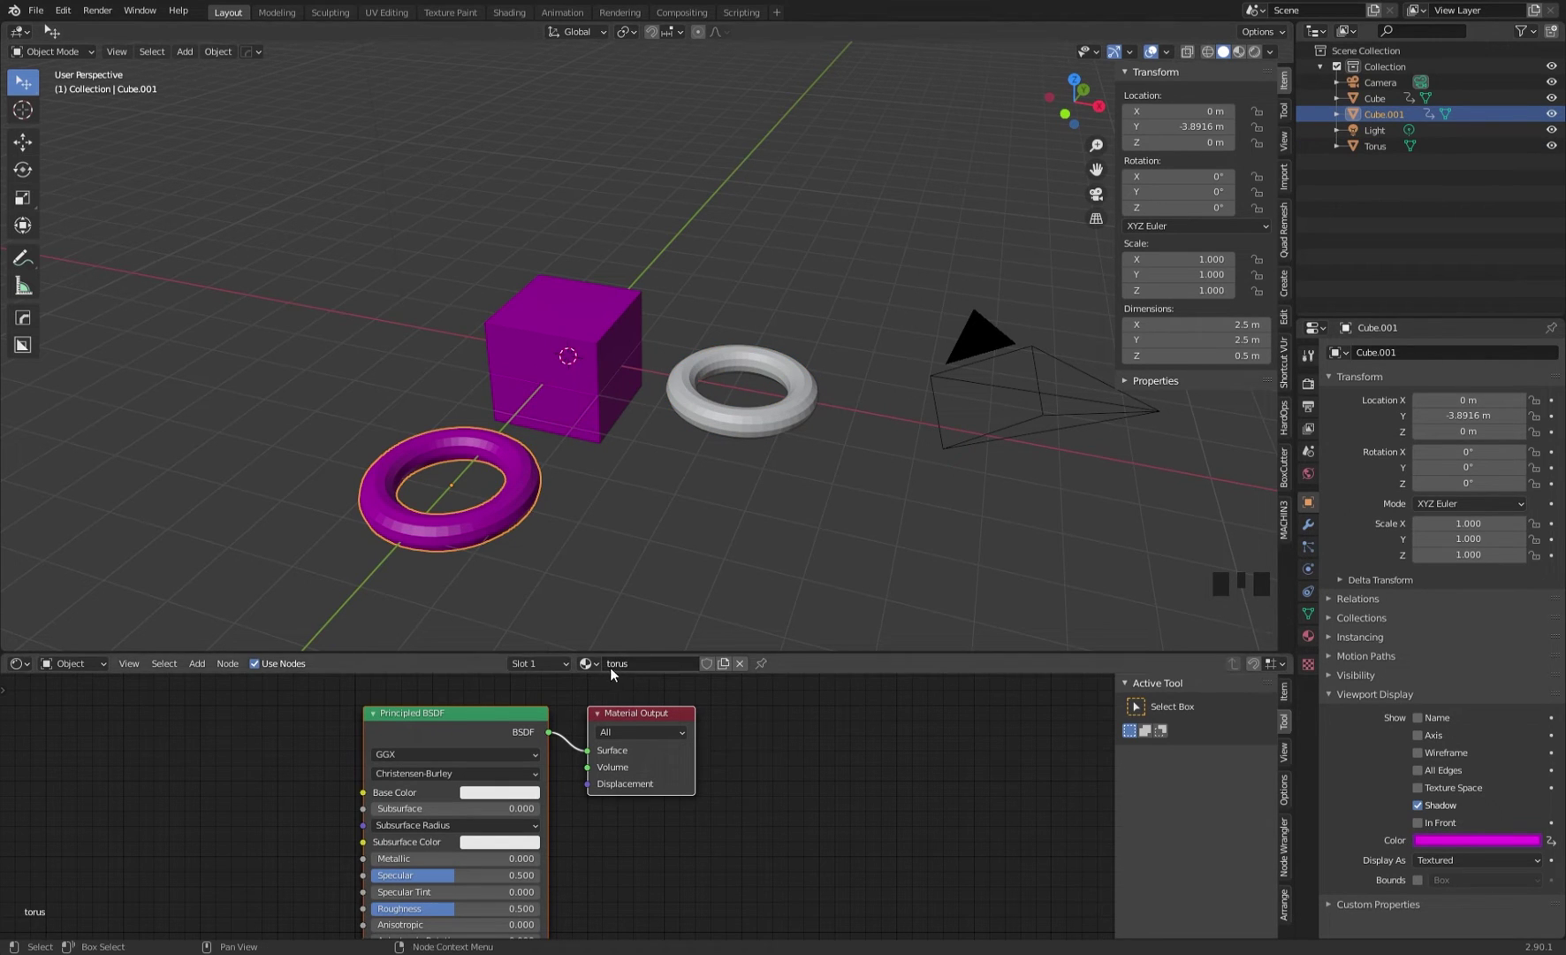
left_click(570, 414)
middle_click_drag(559, 483, 608, 396)
left_click(514, 450)
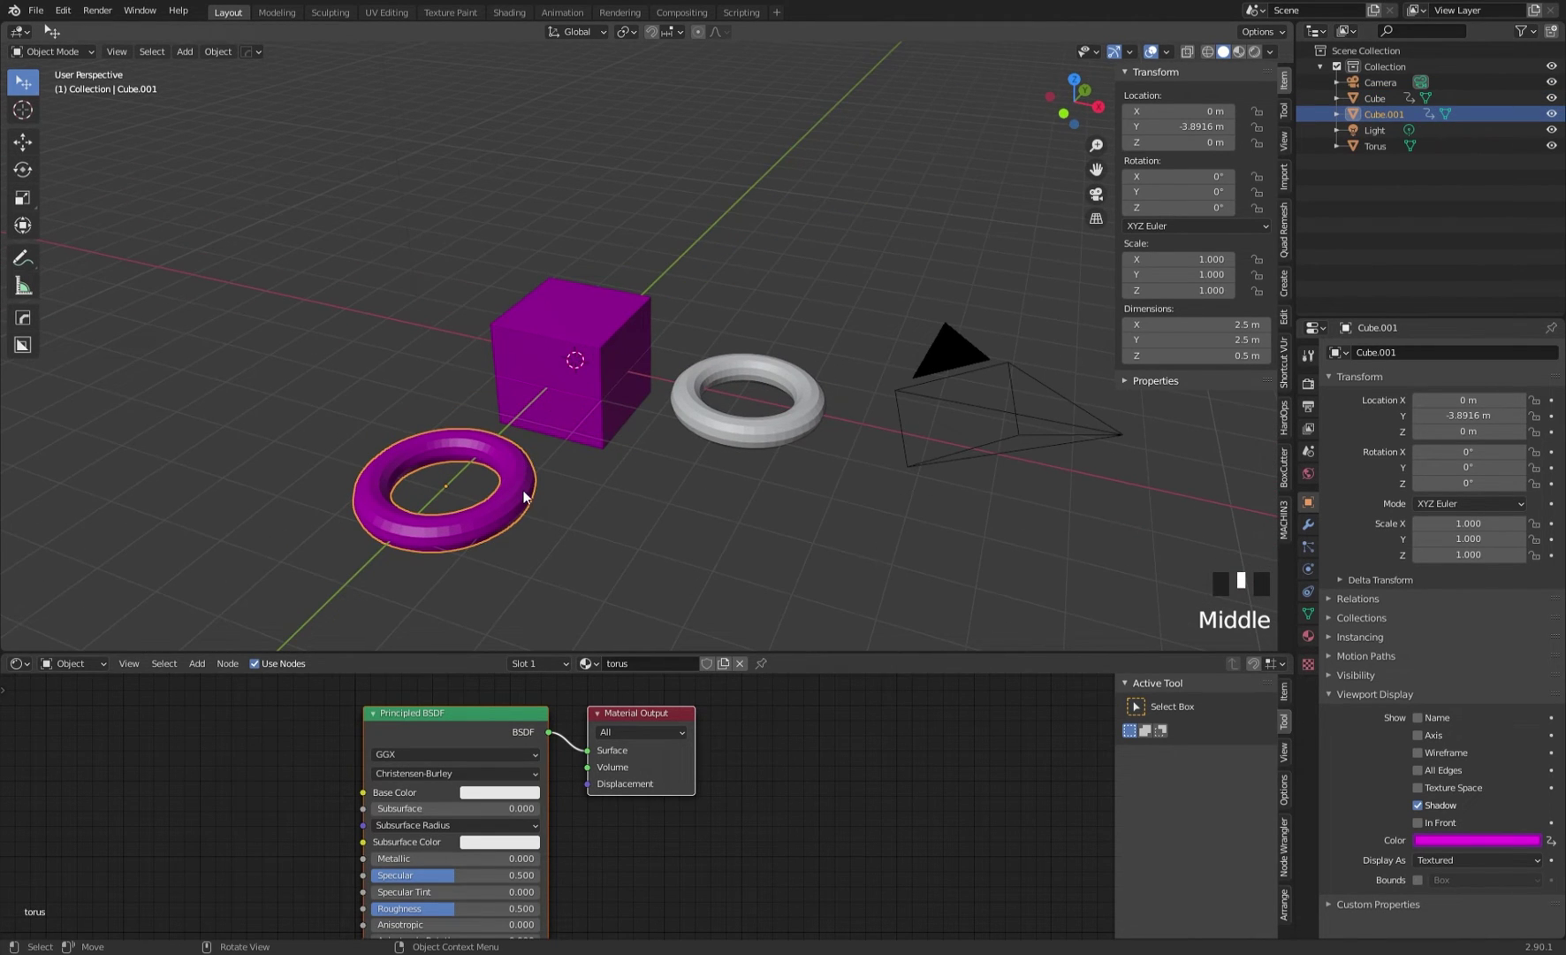
middle_click_drag(524, 497, 522, 498)
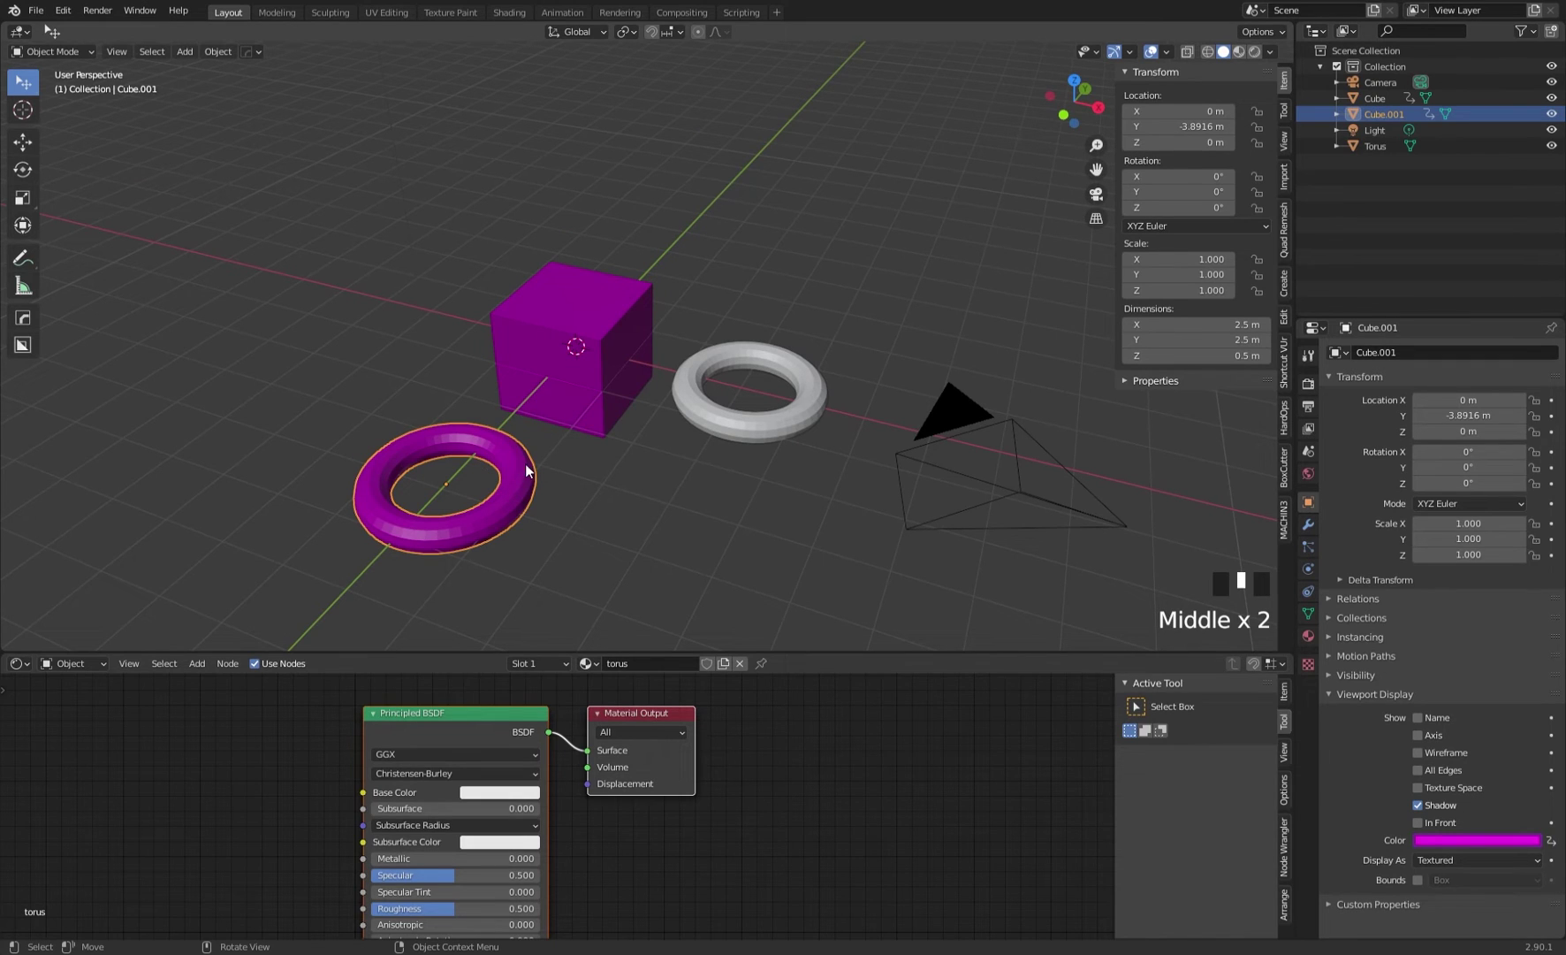
middle_click_drag(524, 472, 528, 466)
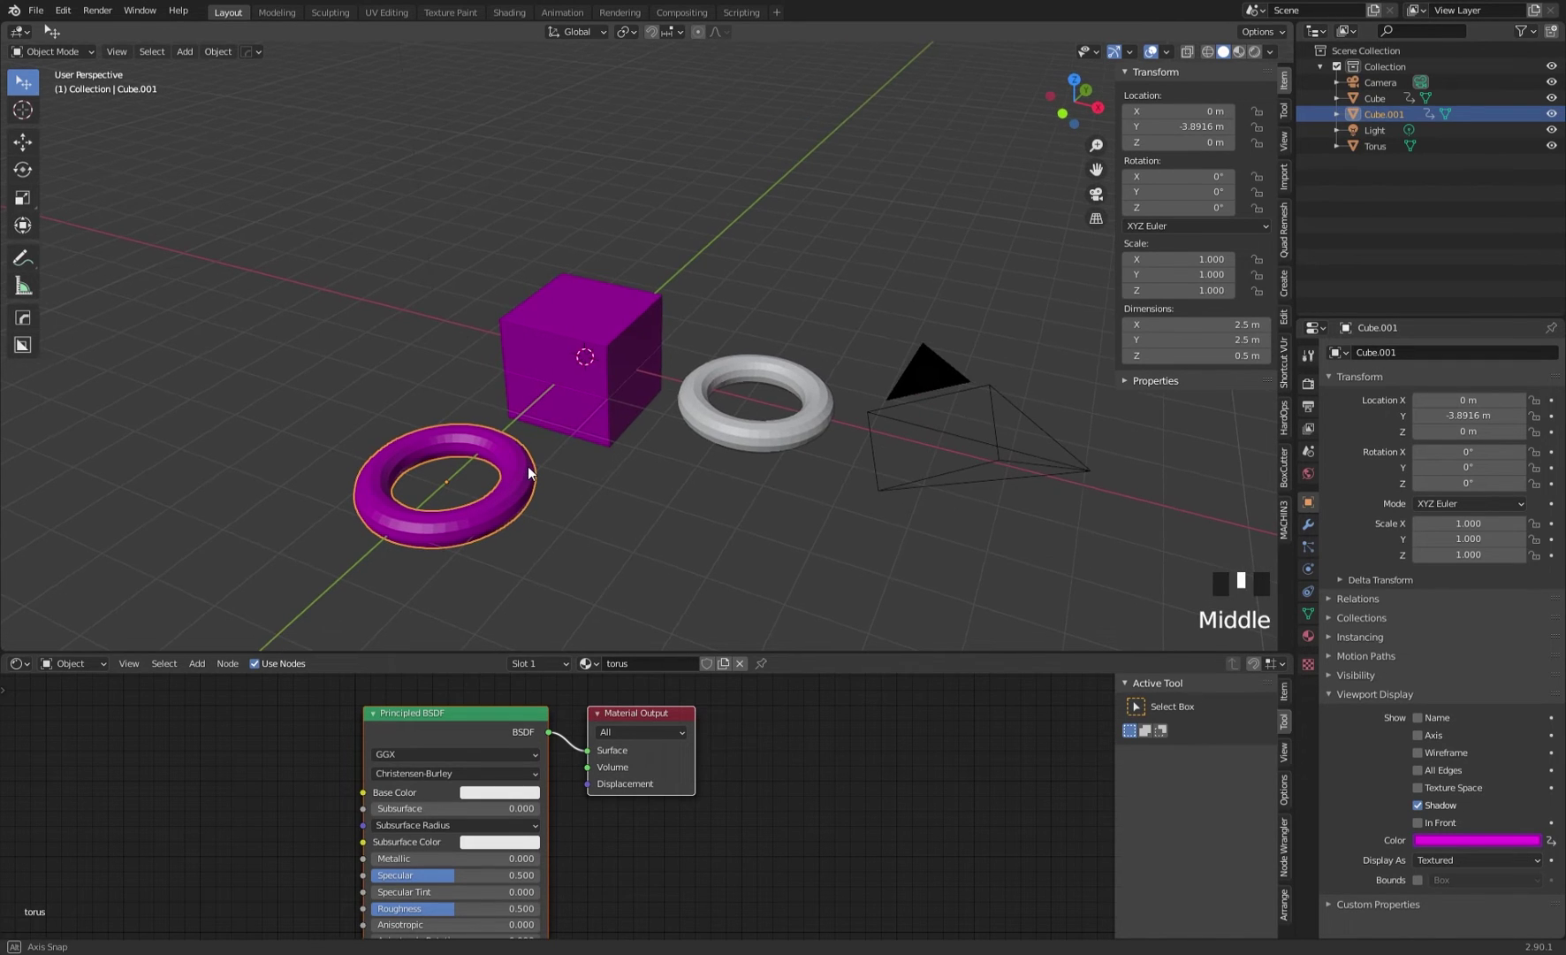
left_click(715, 416)
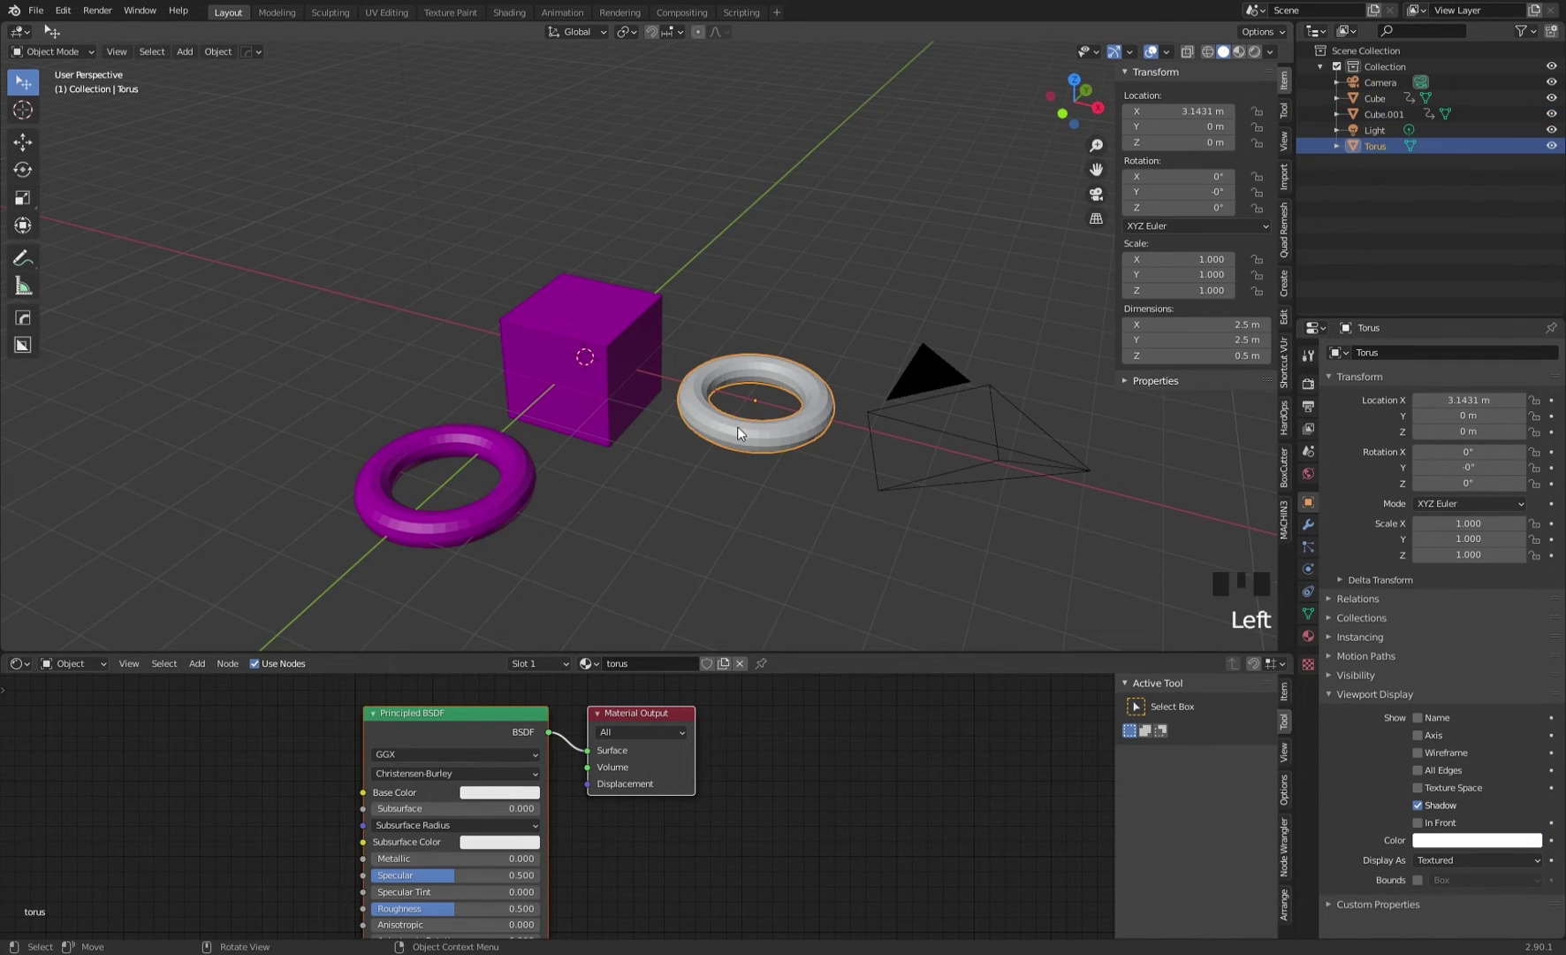
Delete the original torus and select the linked torus copy in front of the cube
key("Delete")
left_click(513, 488)
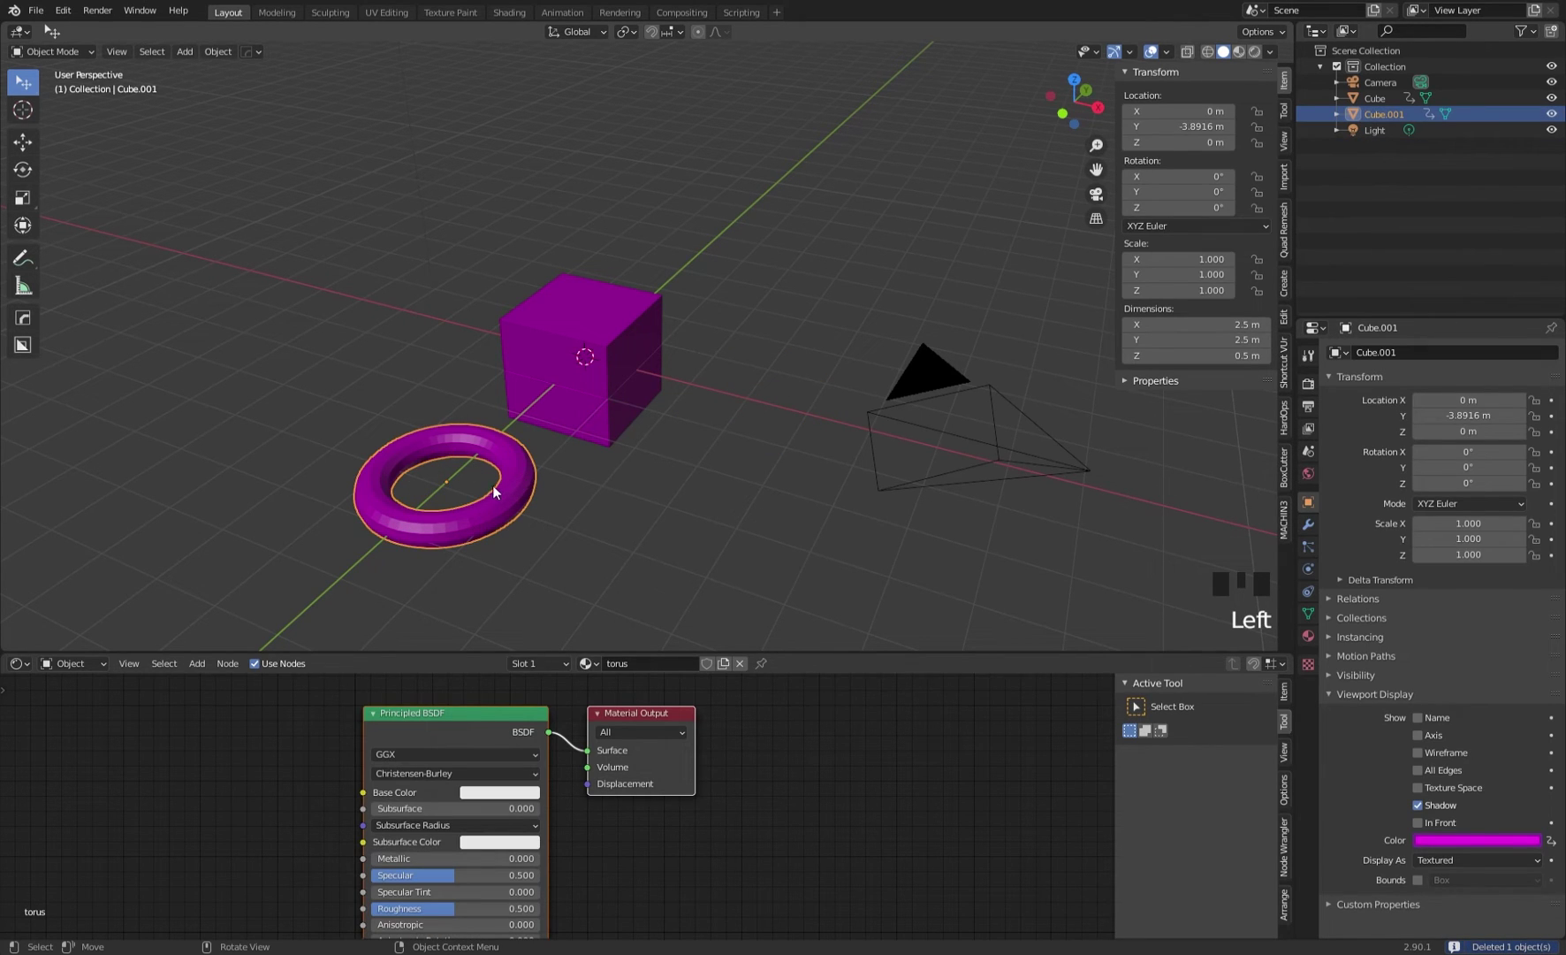
middle_click_drag(567, 467, 573, 473)
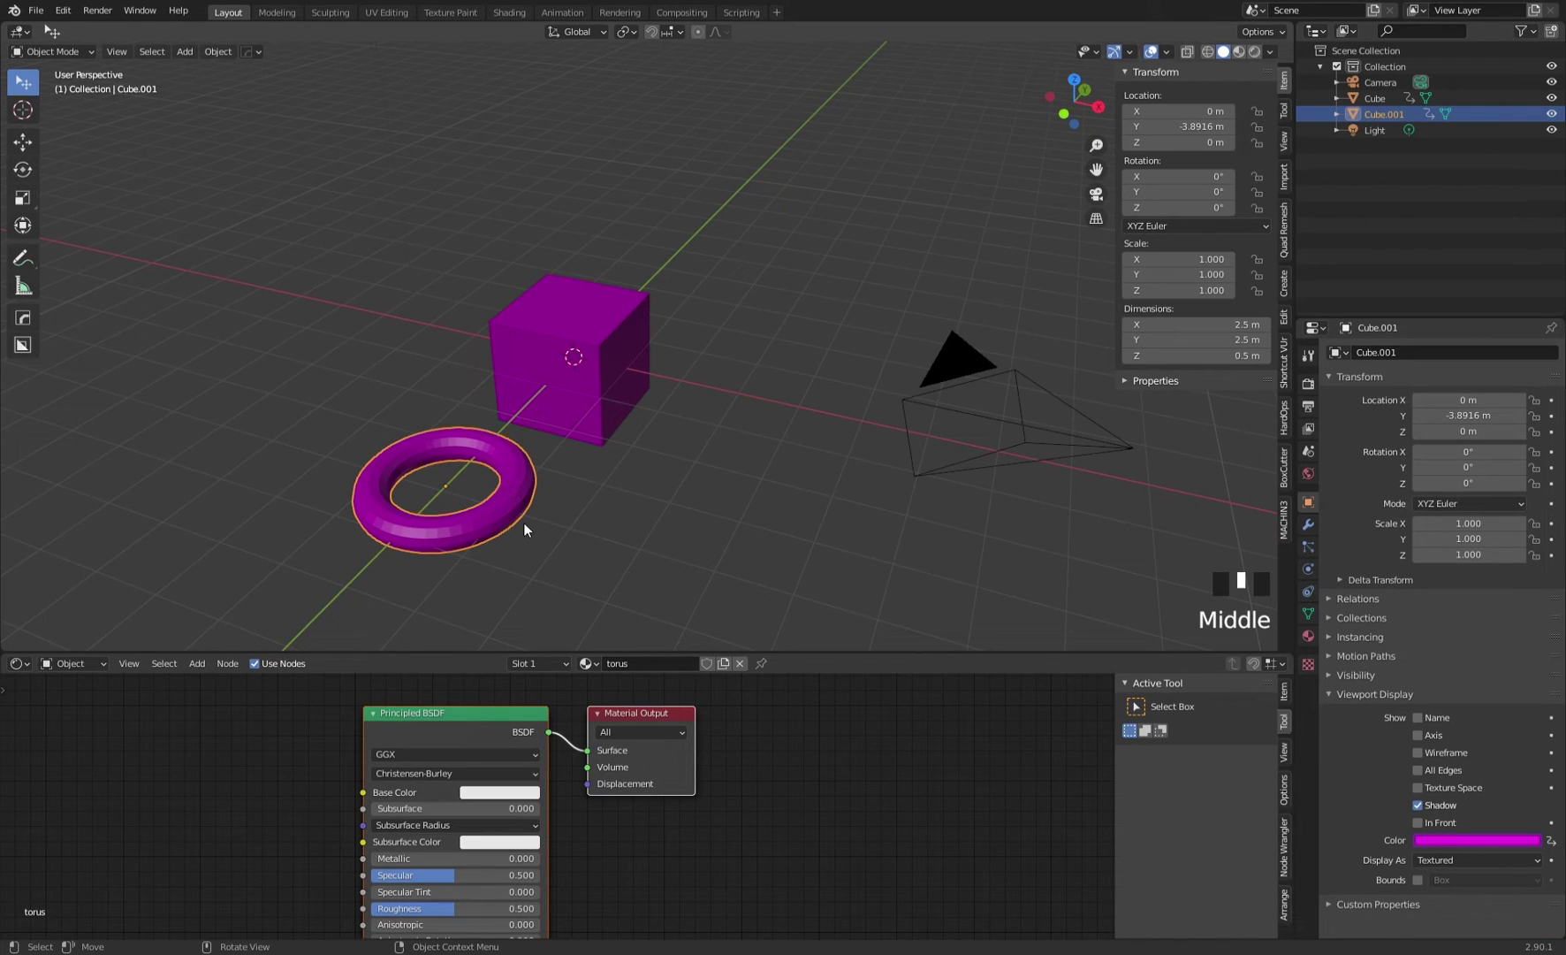
Try a yellow-green base color on the torus material to test the remaining torus's display color
left_click(500, 791)
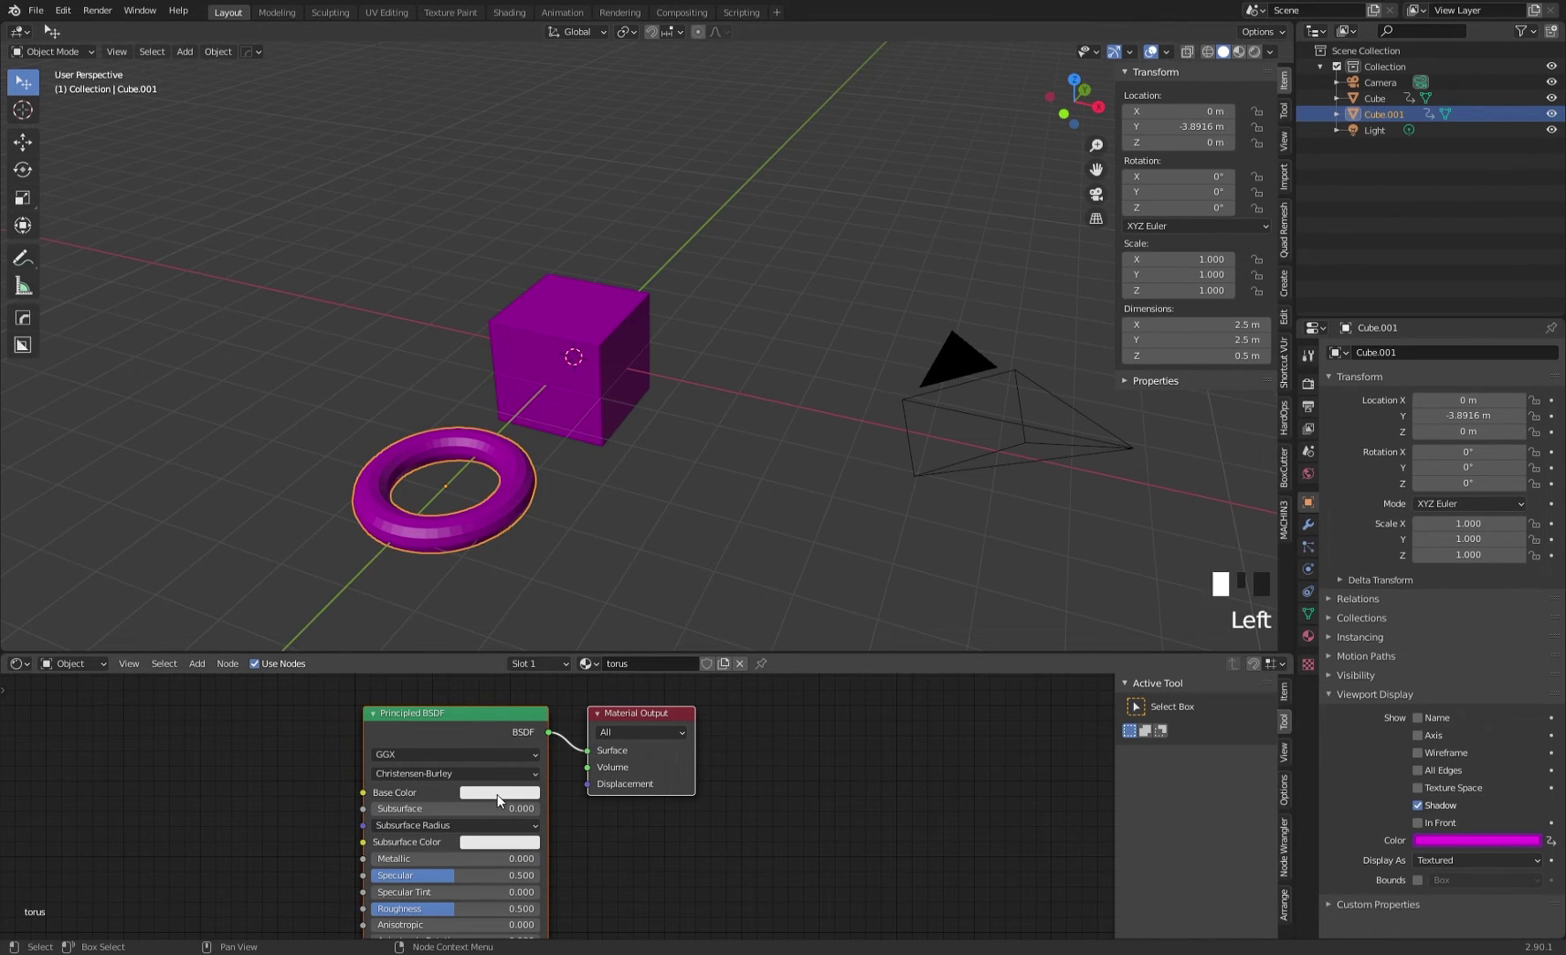
left_click_drag(532, 641, 470, 650)
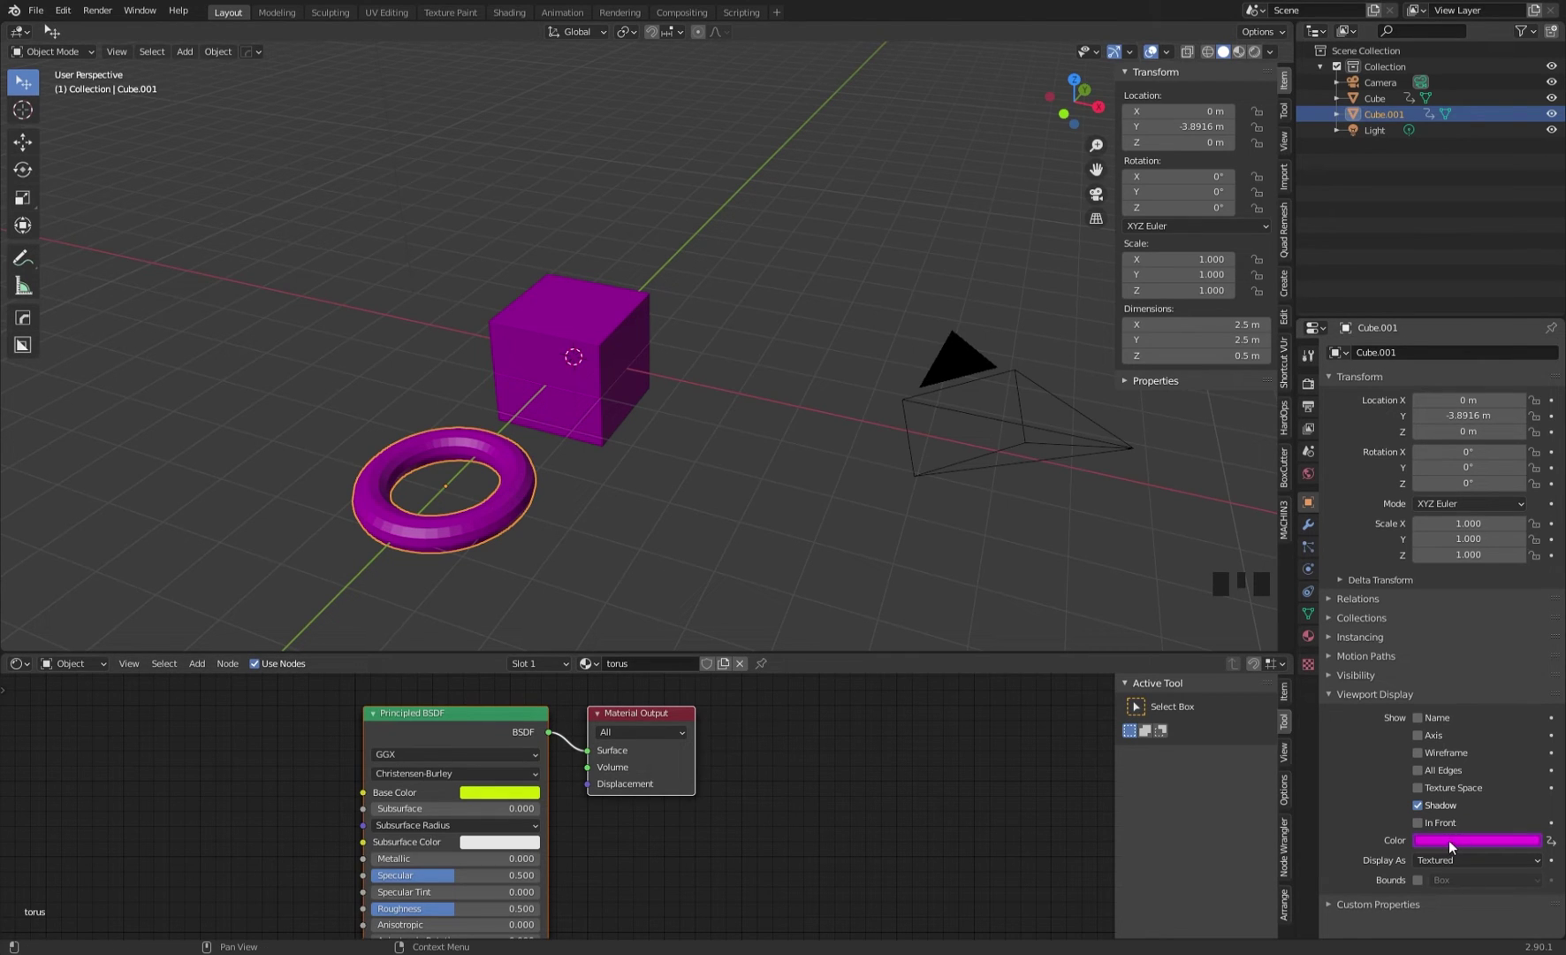
left_click(529, 502)
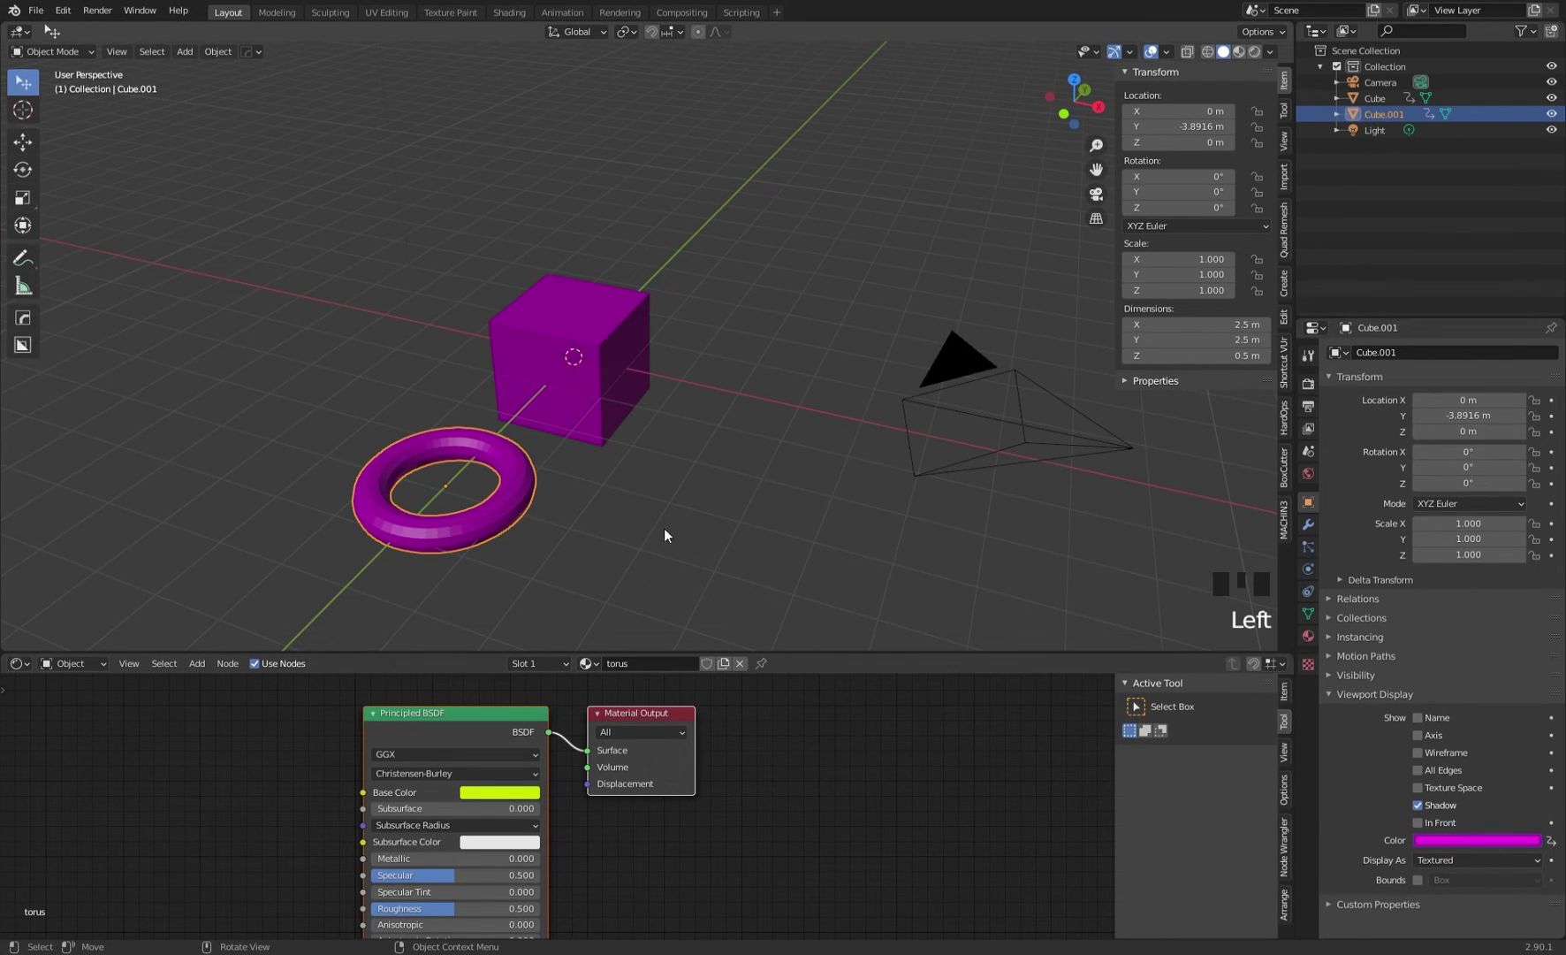
right_click(1481, 839)
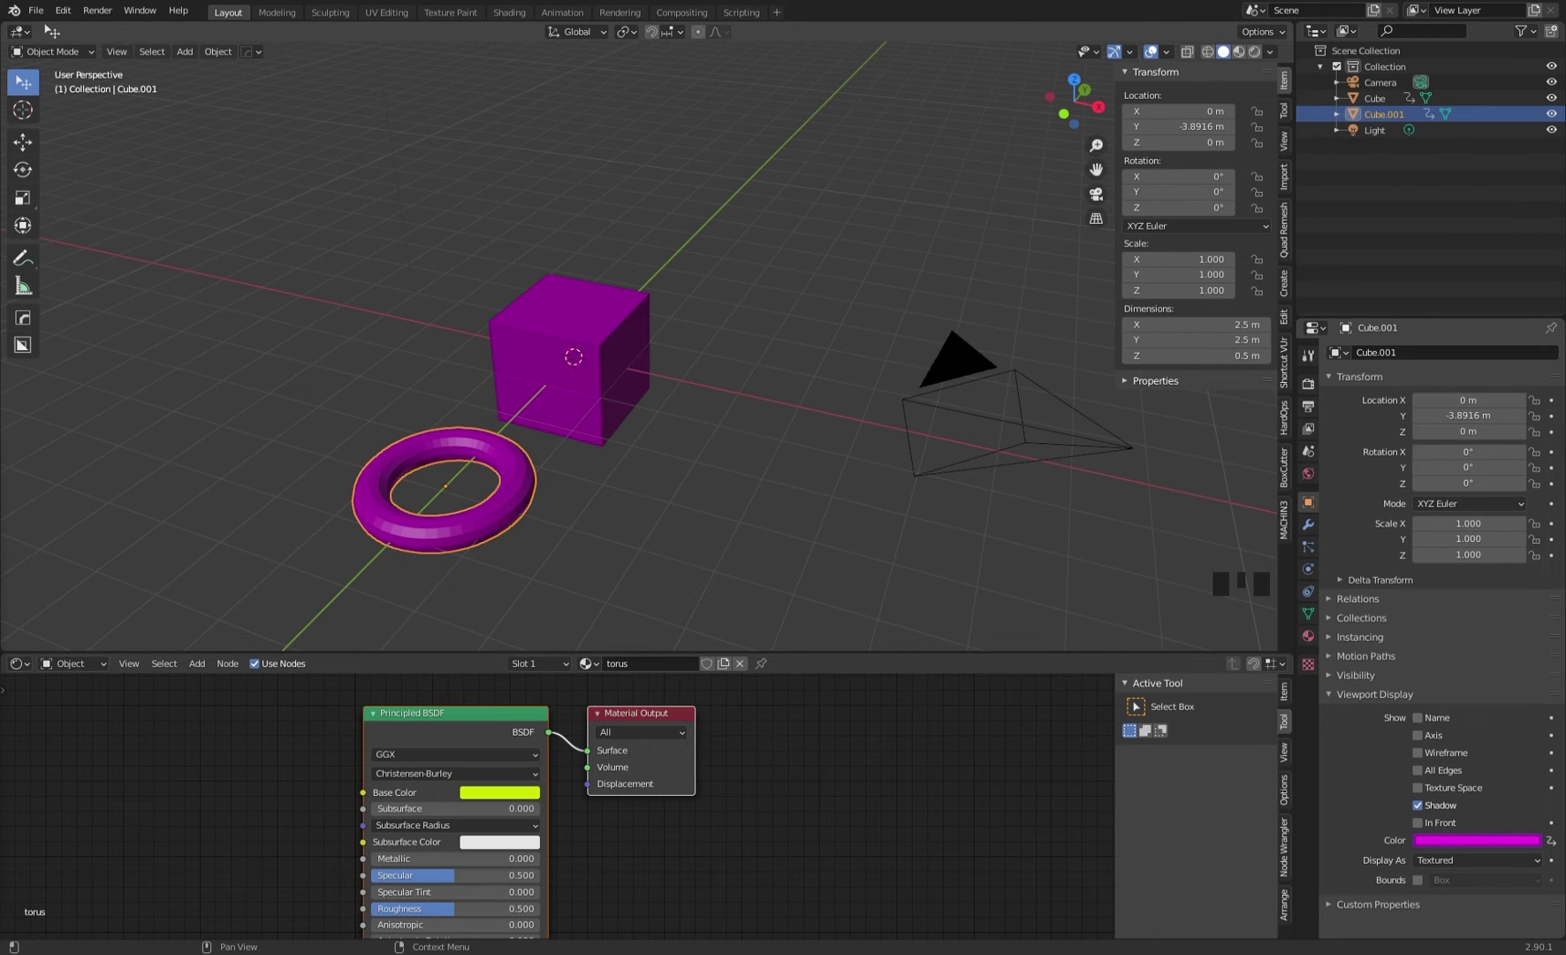
left_click_drag(524, 250, 1266, 117)
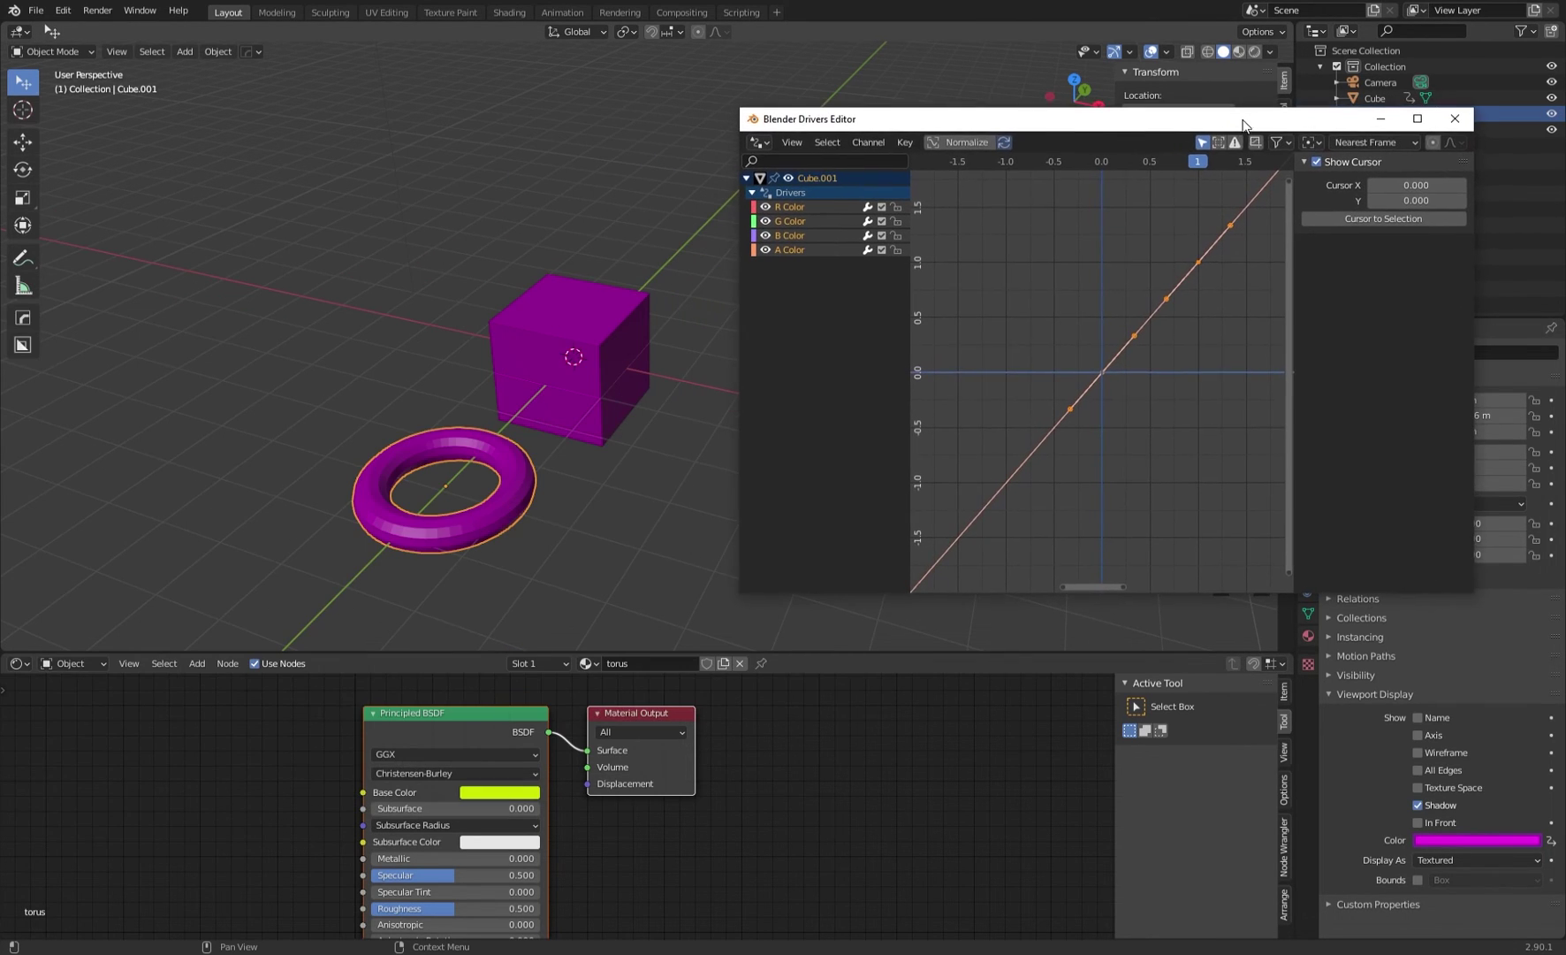
left_click(1455, 119)
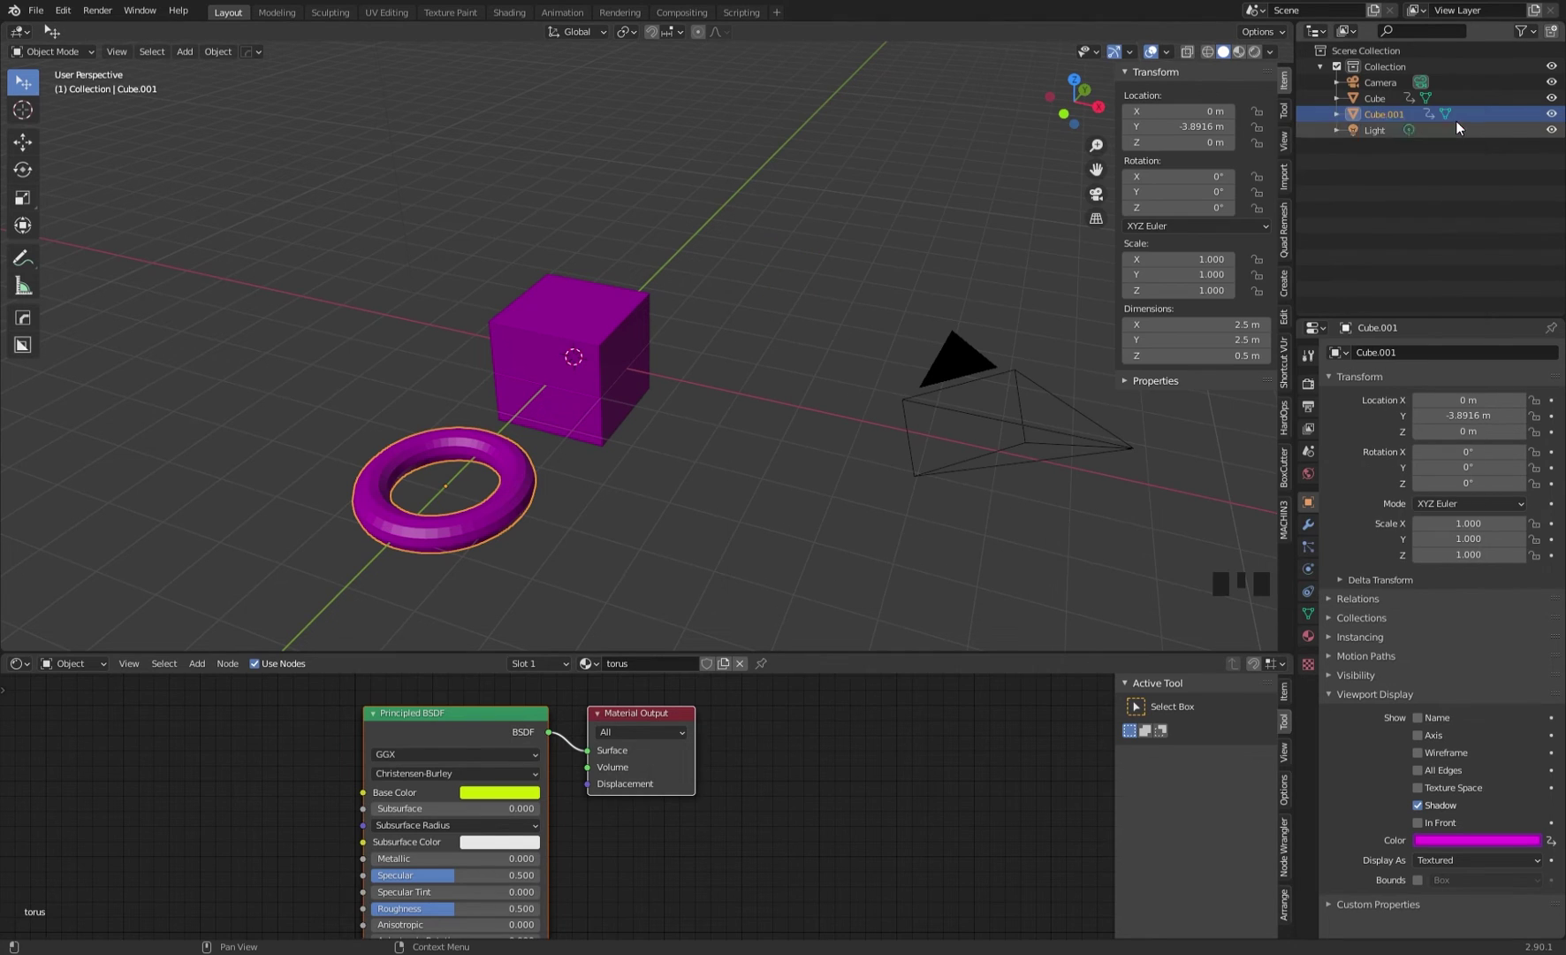
Split the 3D viewport, show the Drivers editor with its sidebar in the new area, and select the R Color driver
left_click_drag(1292, 31, 658, 98)
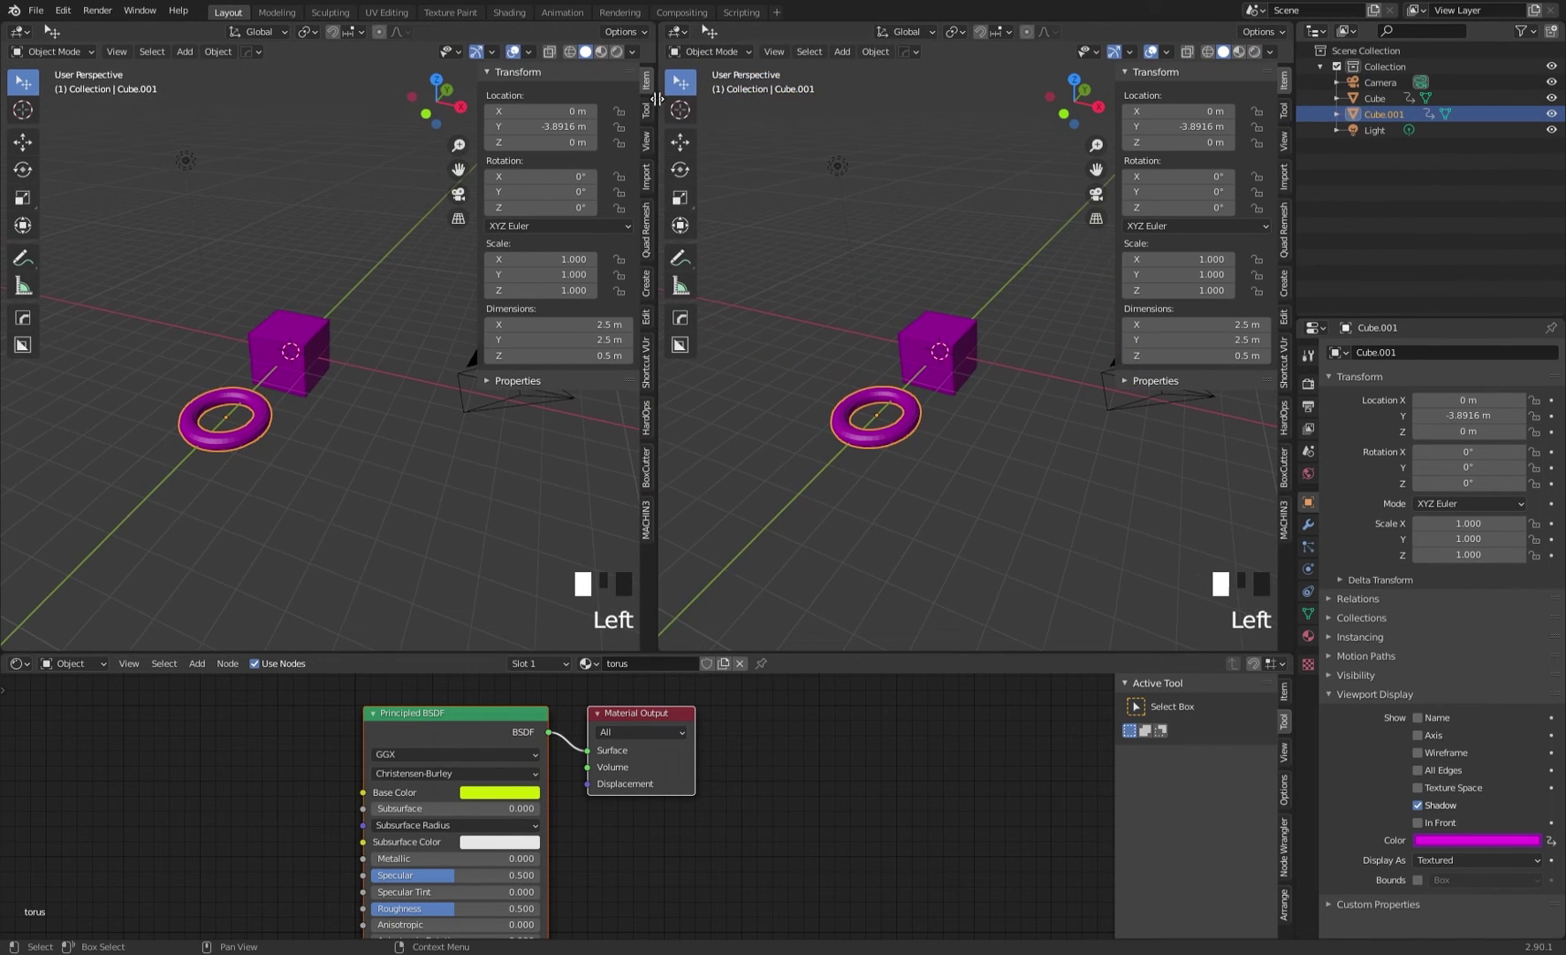
left_click(679, 32)
left_click(885, 146)
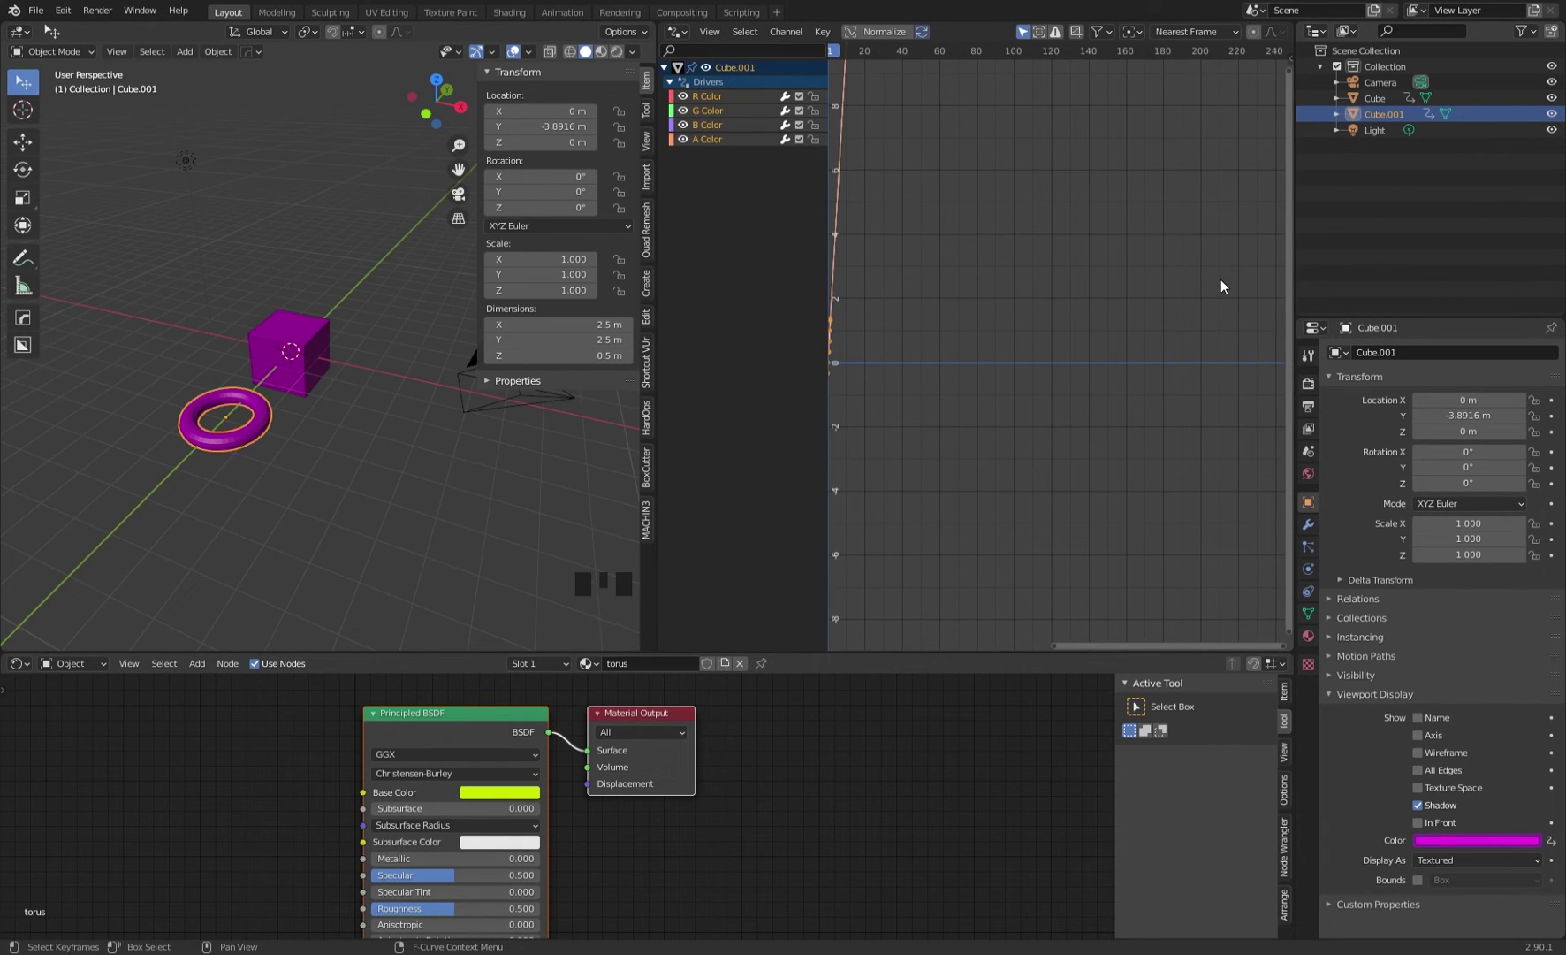
key("n")
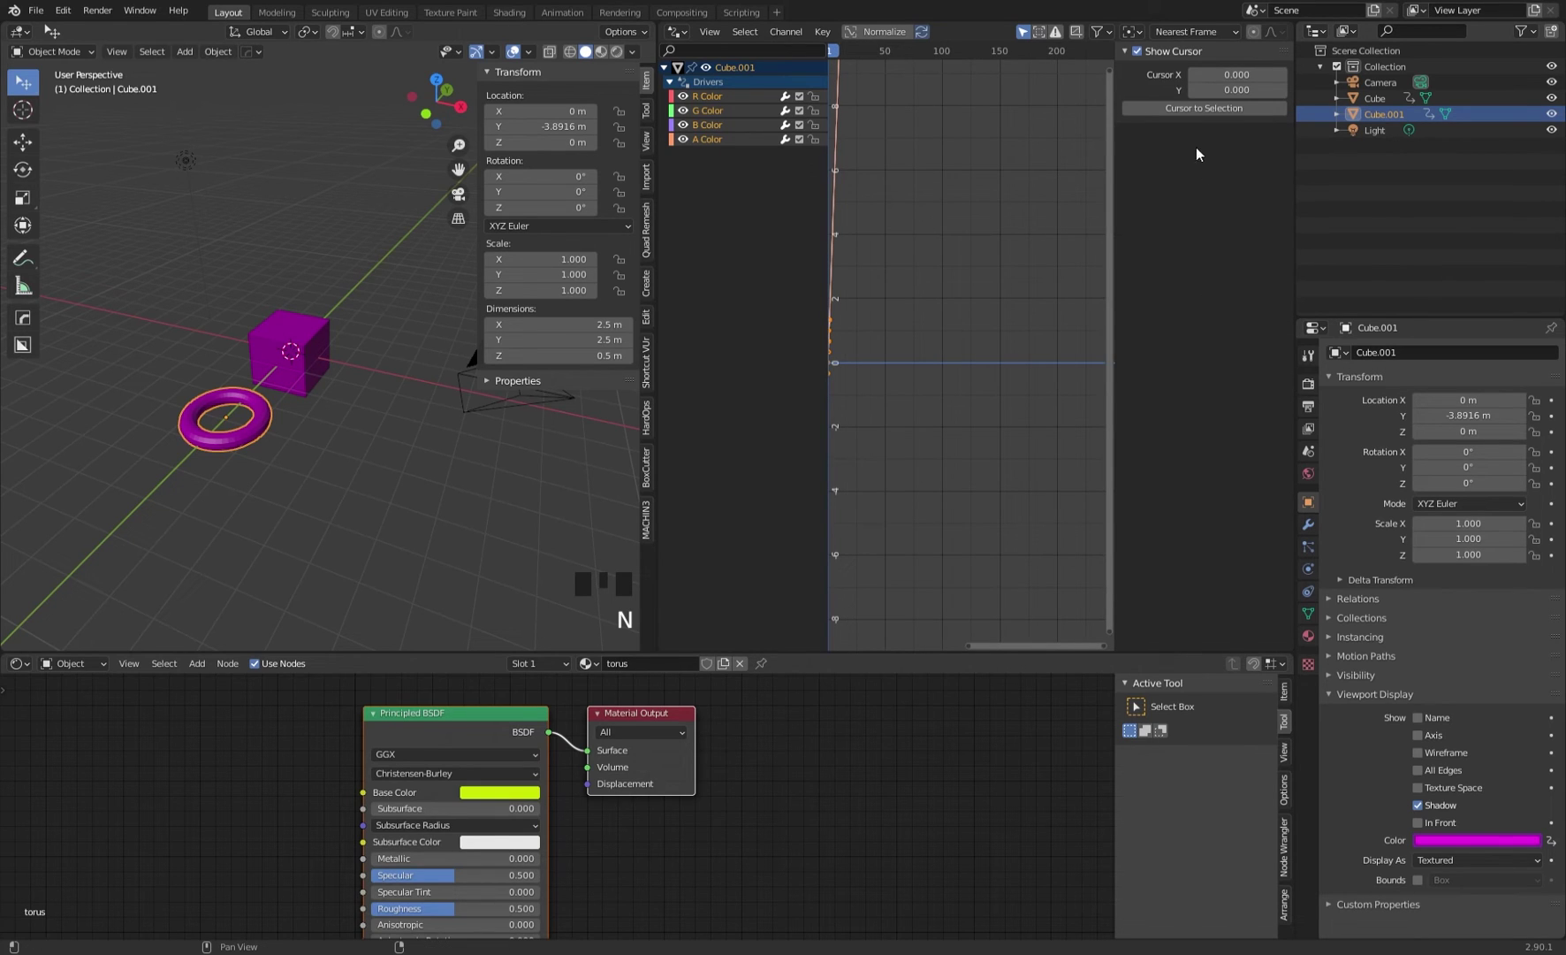
left_click(713, 98)
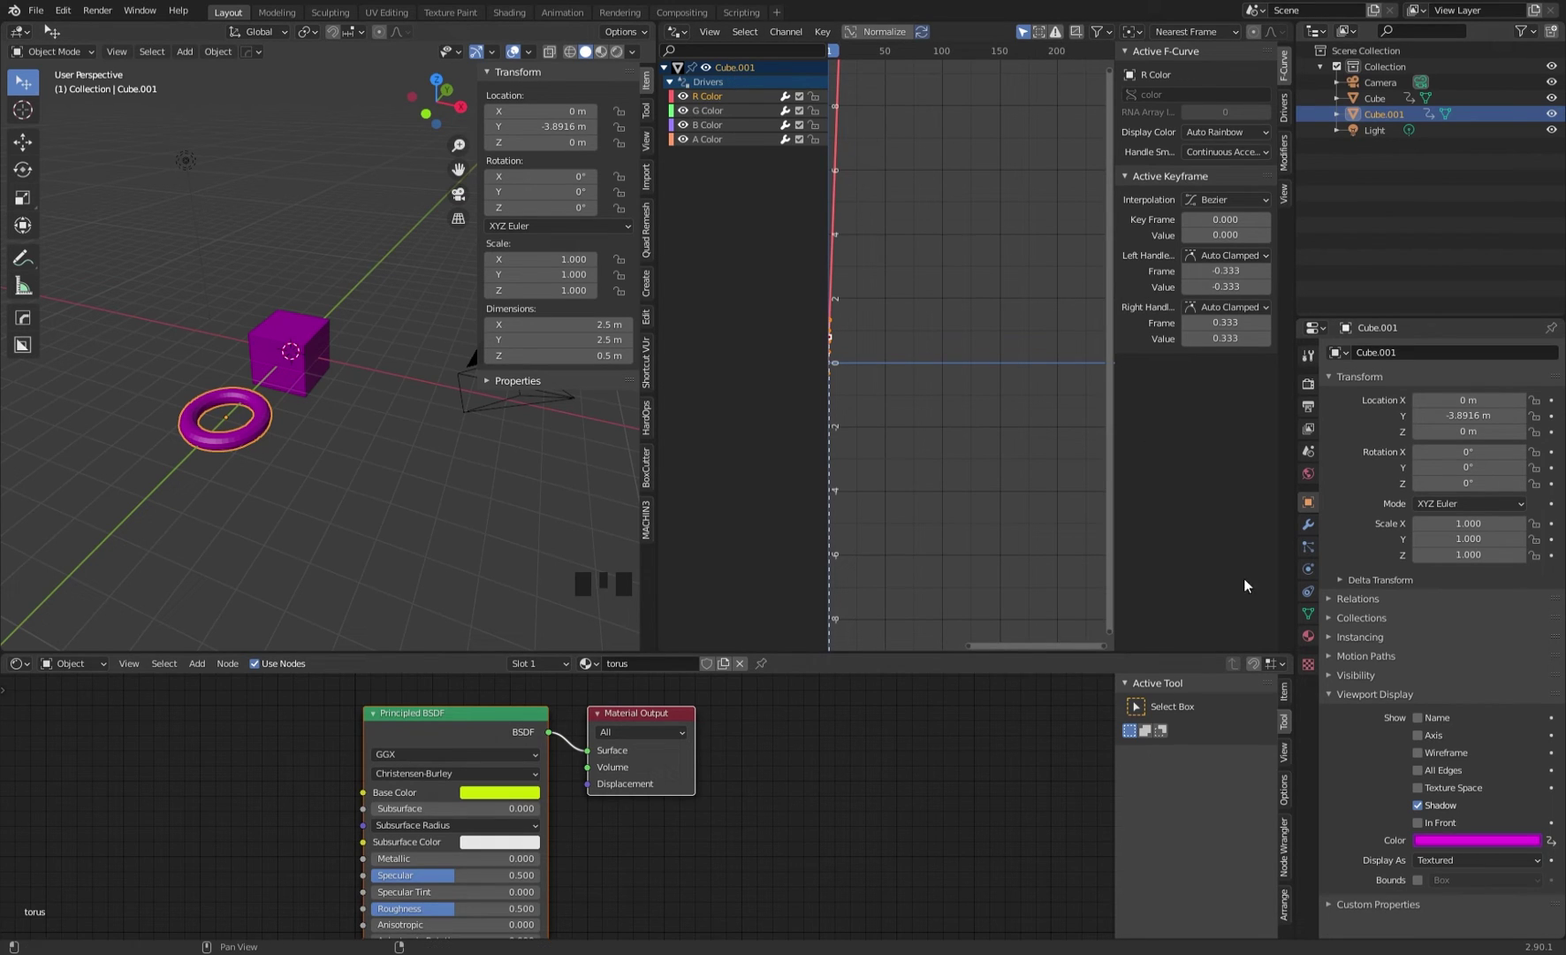
Rename the Cube.001 object as torus
left_click(1309, 613)
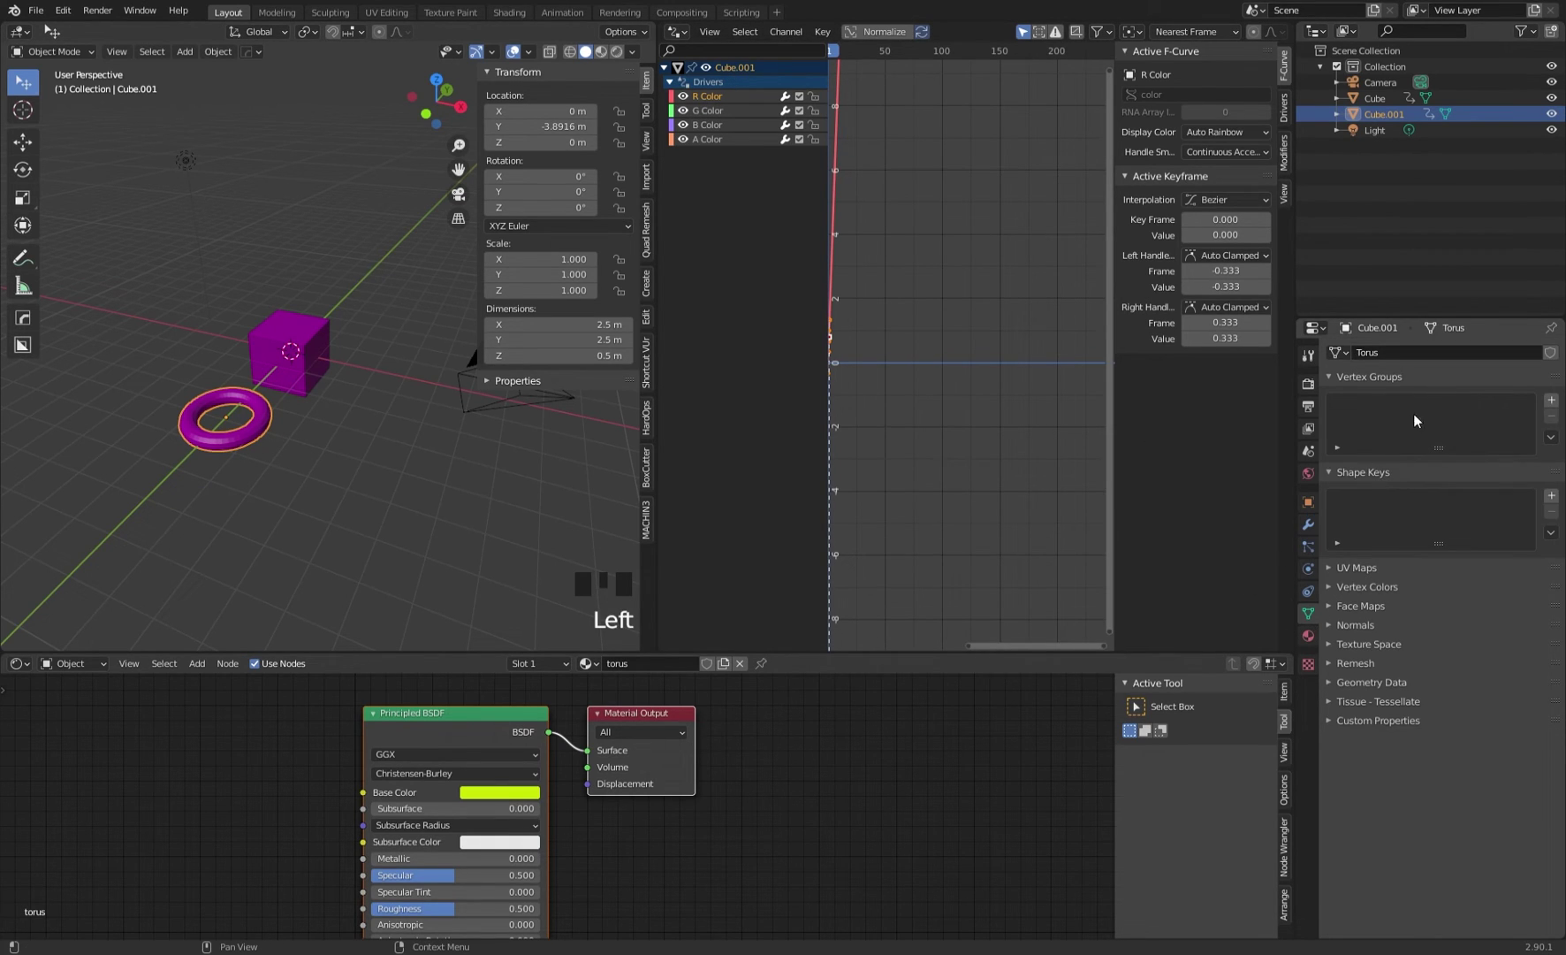
left_click(1401, 116)
double_click(1401, 116)
type("toru")
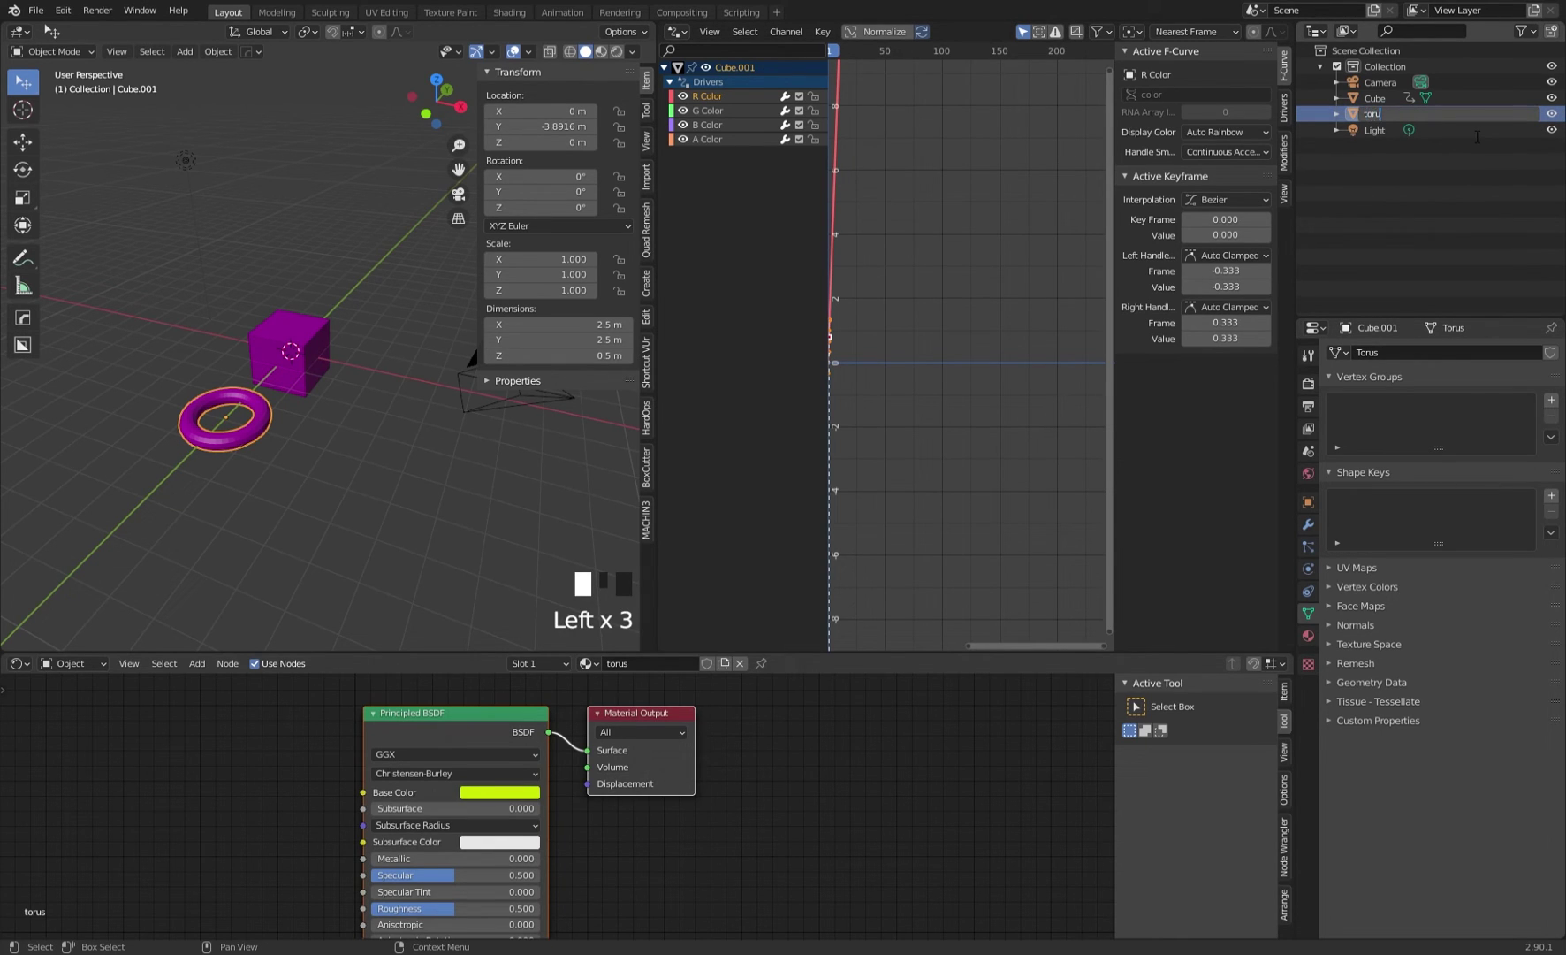
type("s")
key("Return")
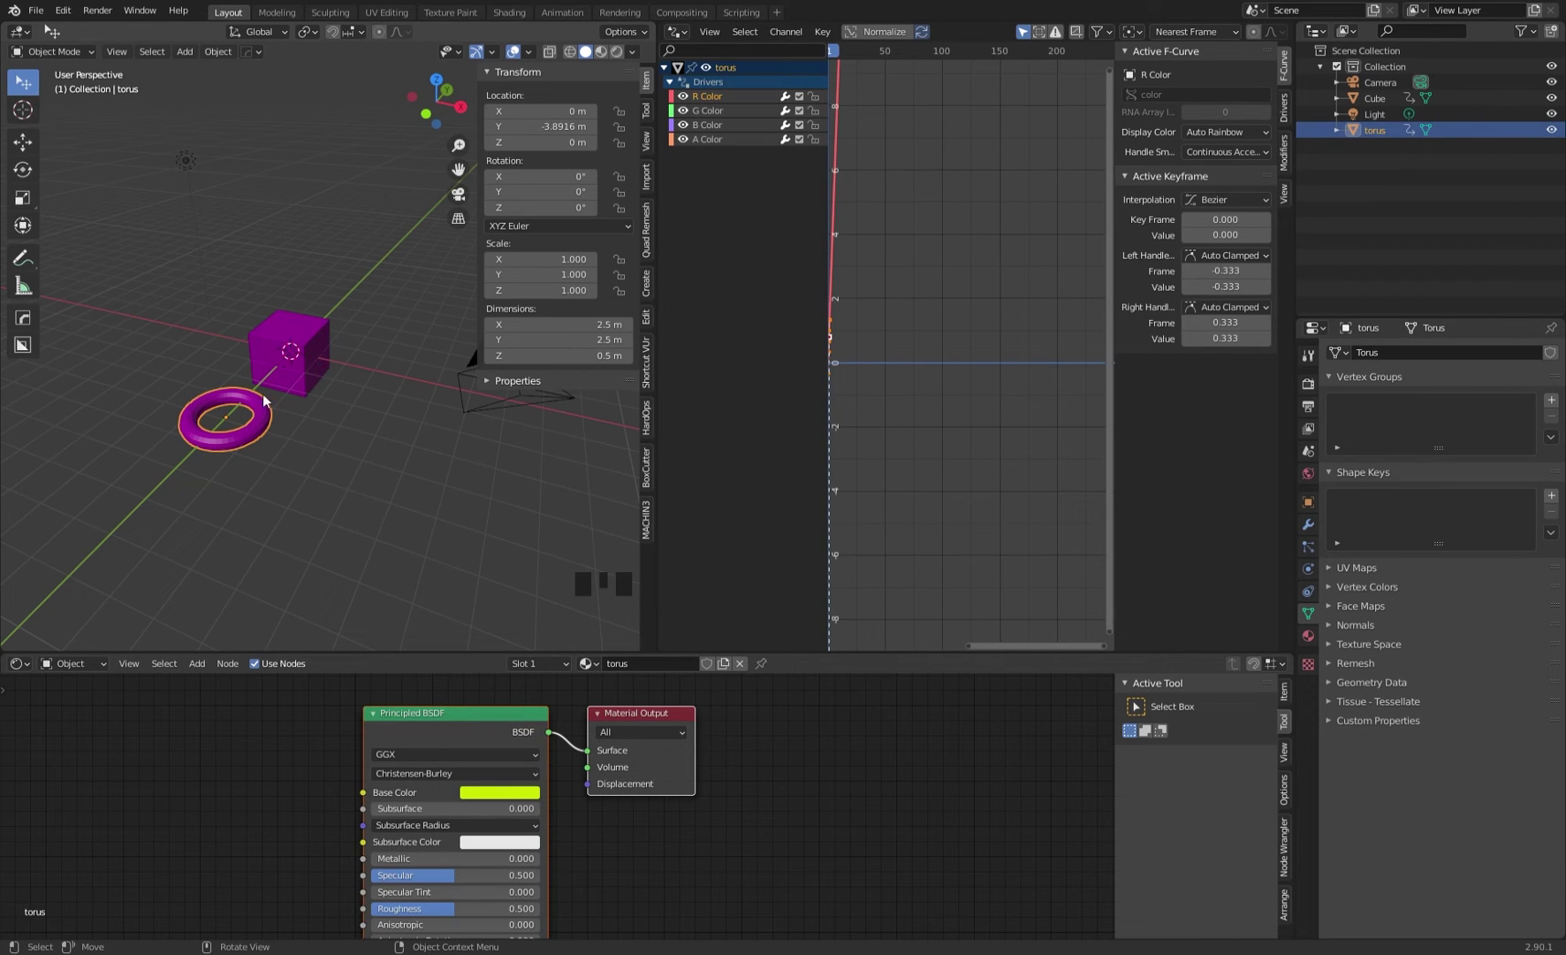
Set the source material of the torus object's R Color driver variable to torus
scroll(231, 417, "up", 4)
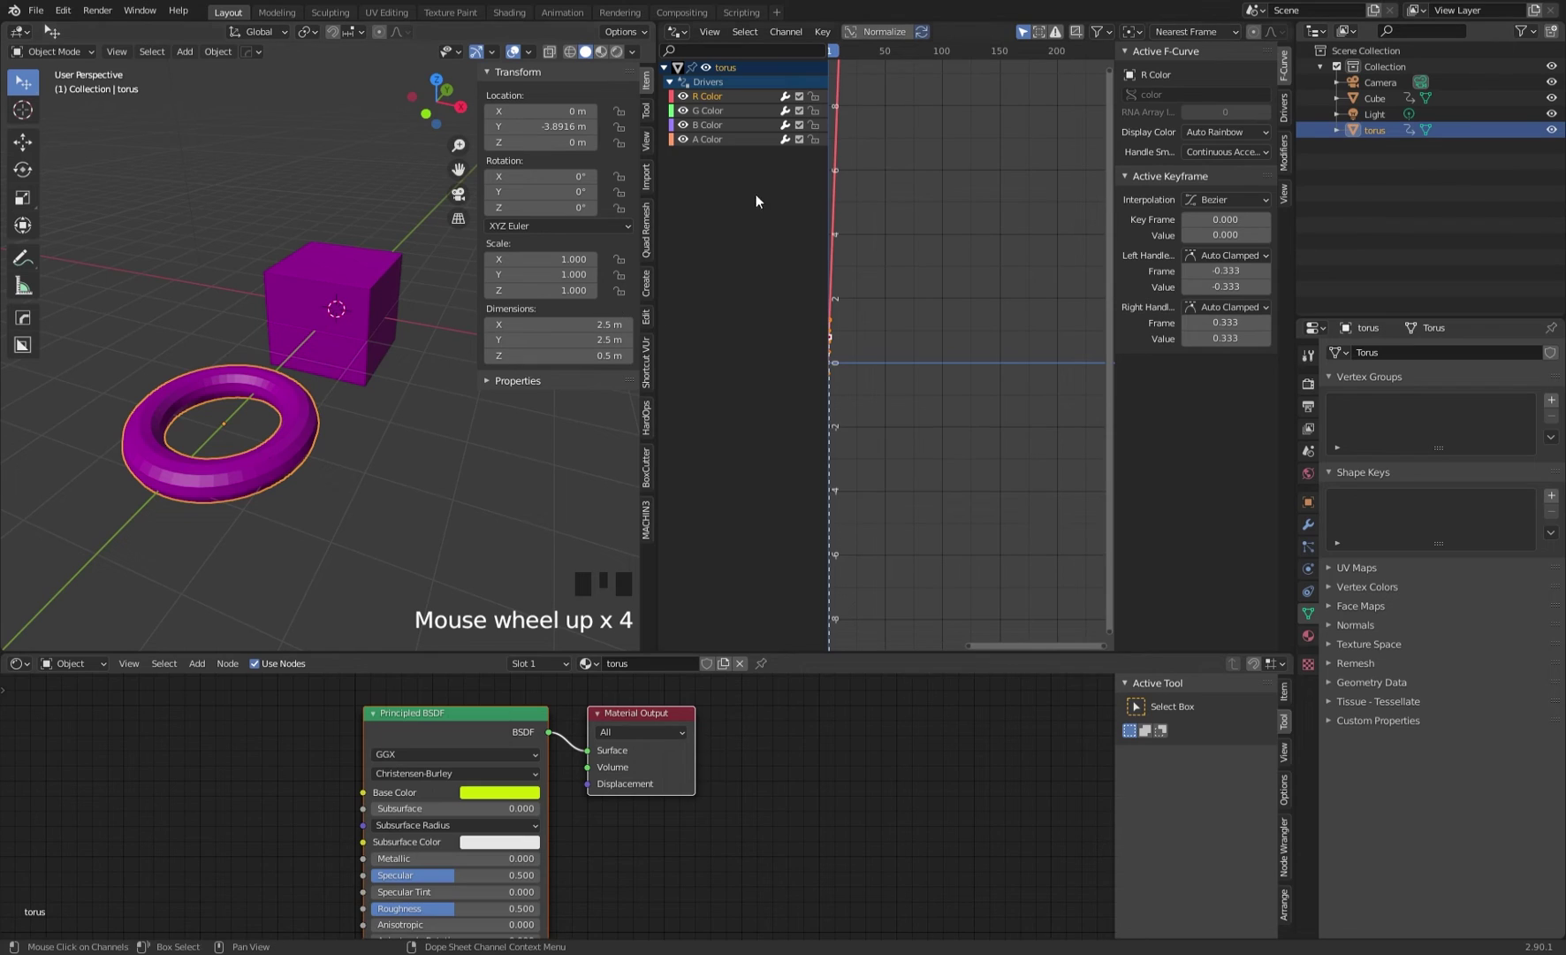
left_click(723, 113)
left_click(725, 94)
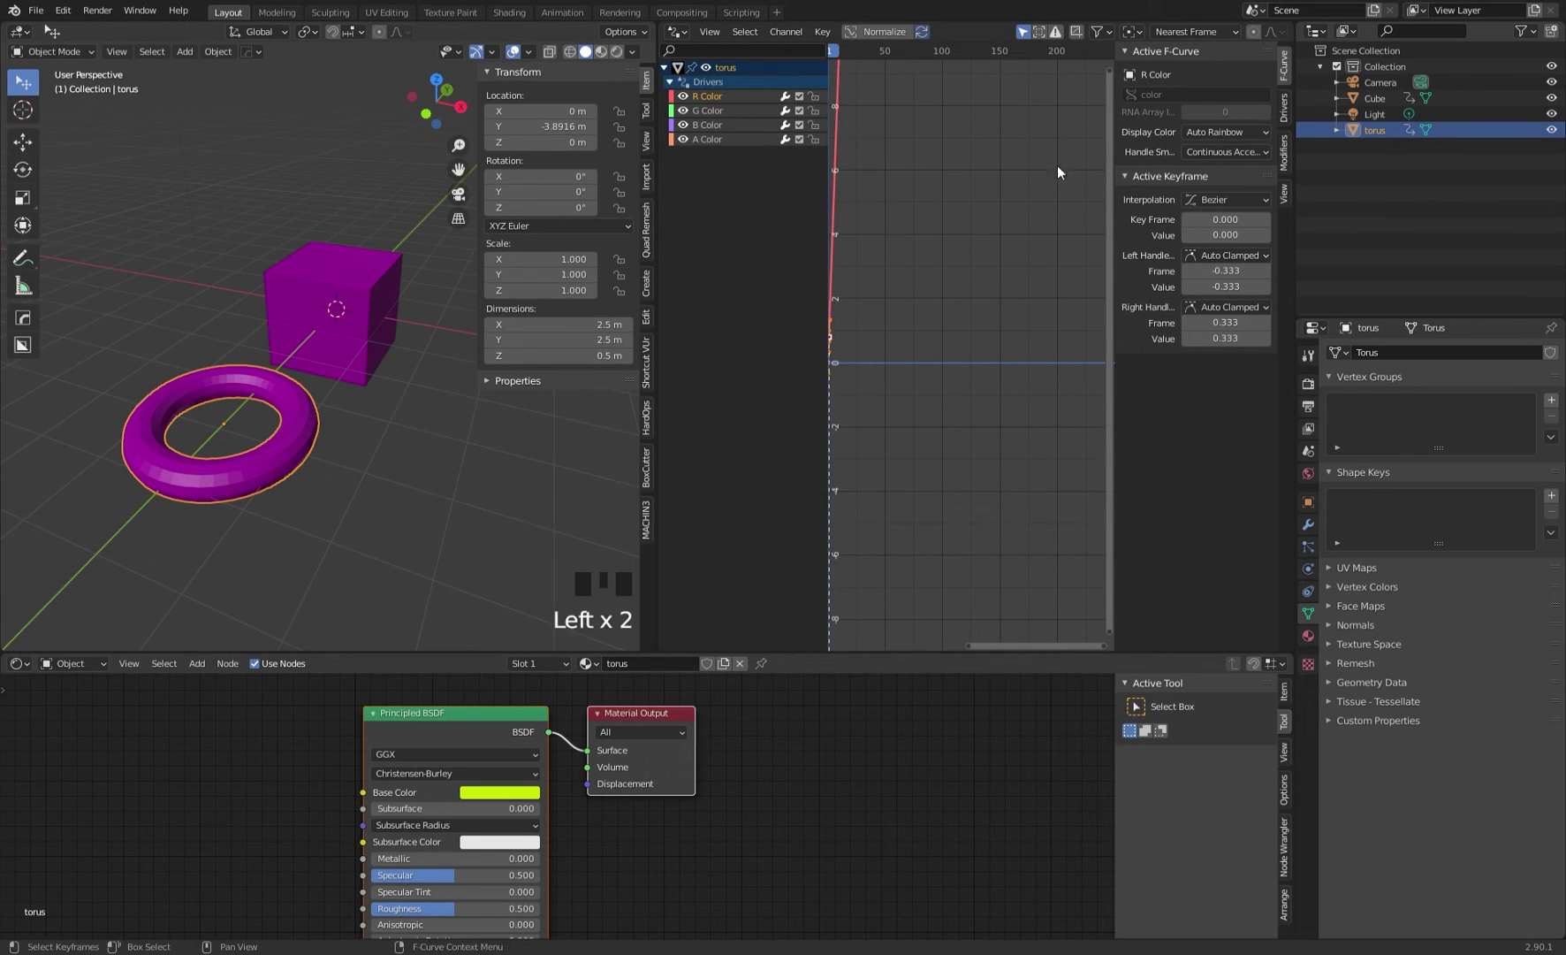
left_click(1284, 106)
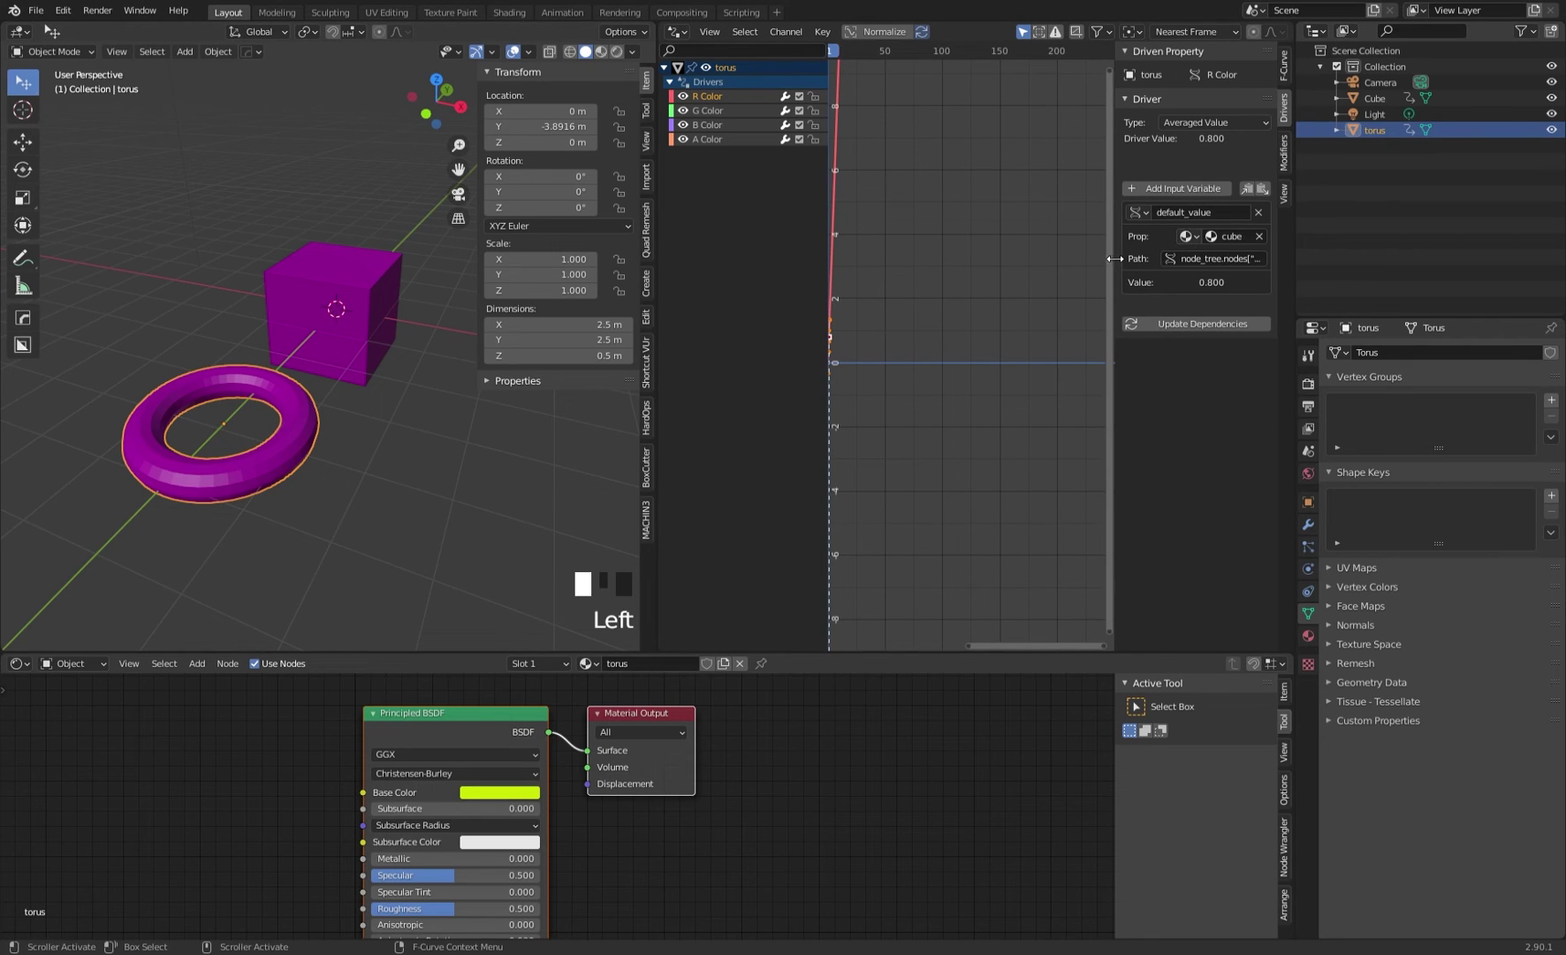
left_click_drag(1114, 258, 1023, 255)
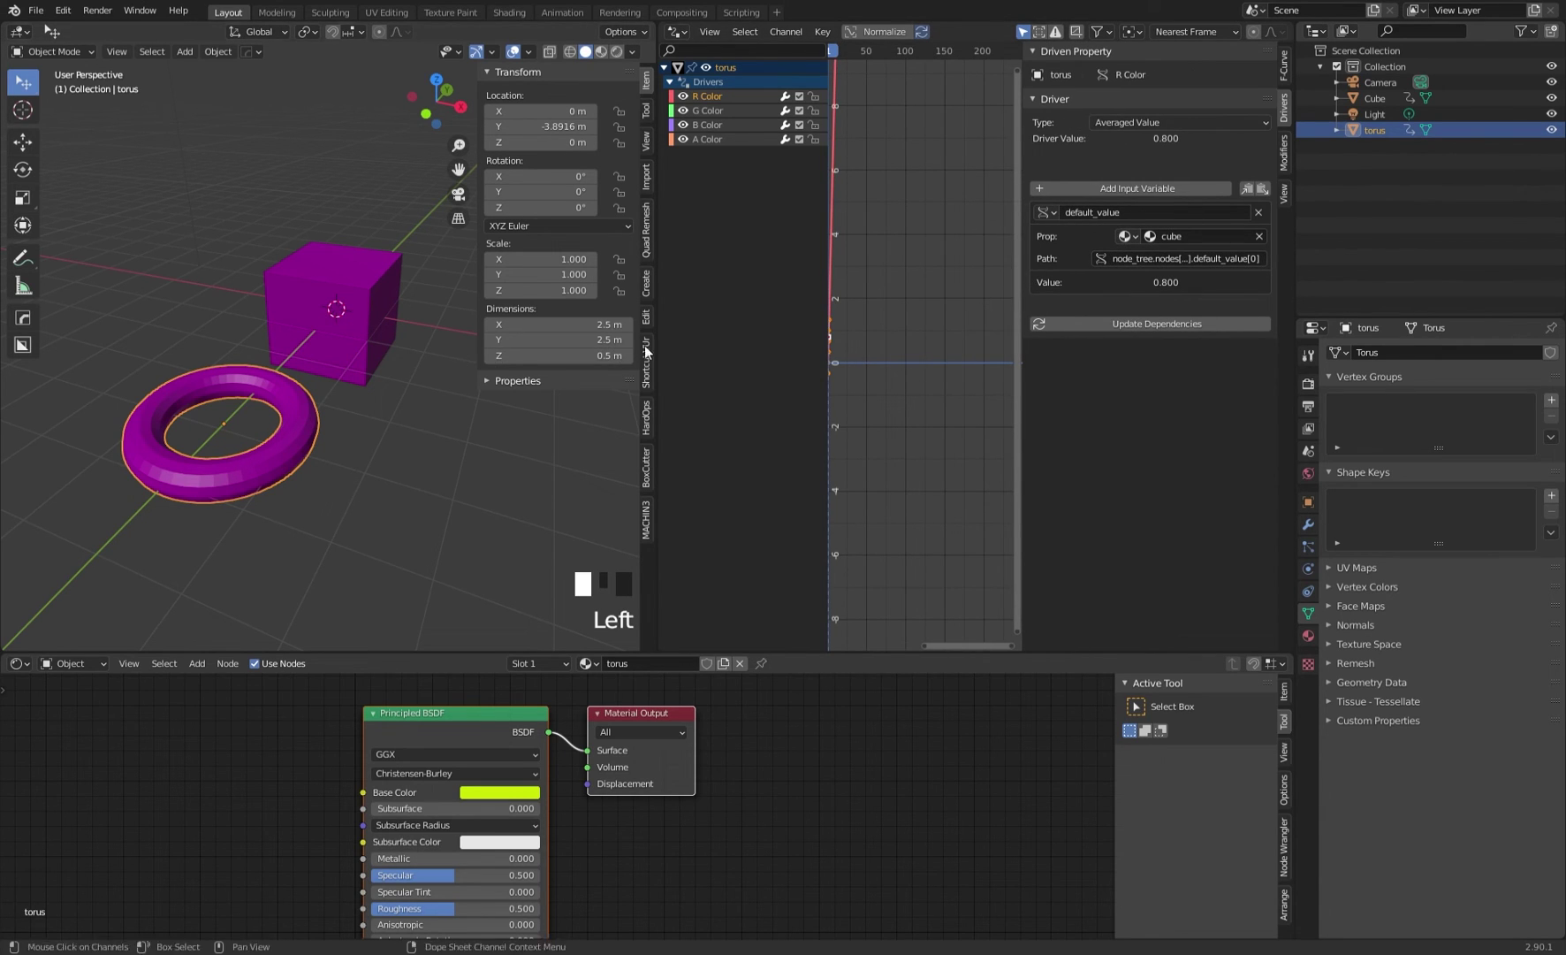
left_click(1178, 235)
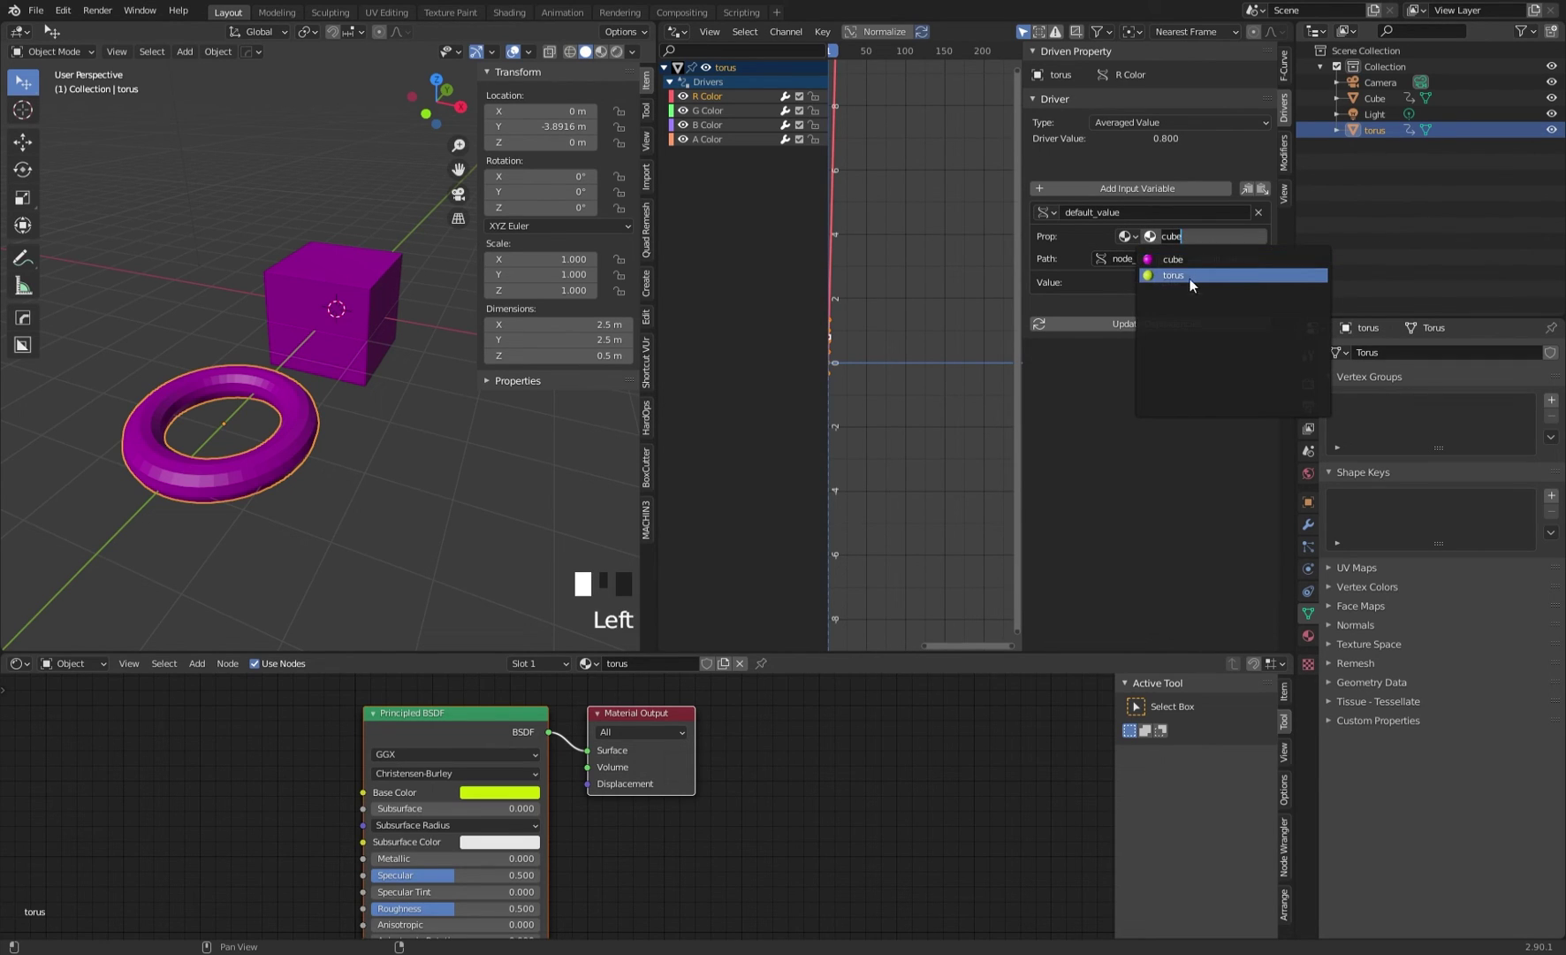
Set the source material of the torus object's G, B and A Color driver variables to torus
left_click(745, 109)
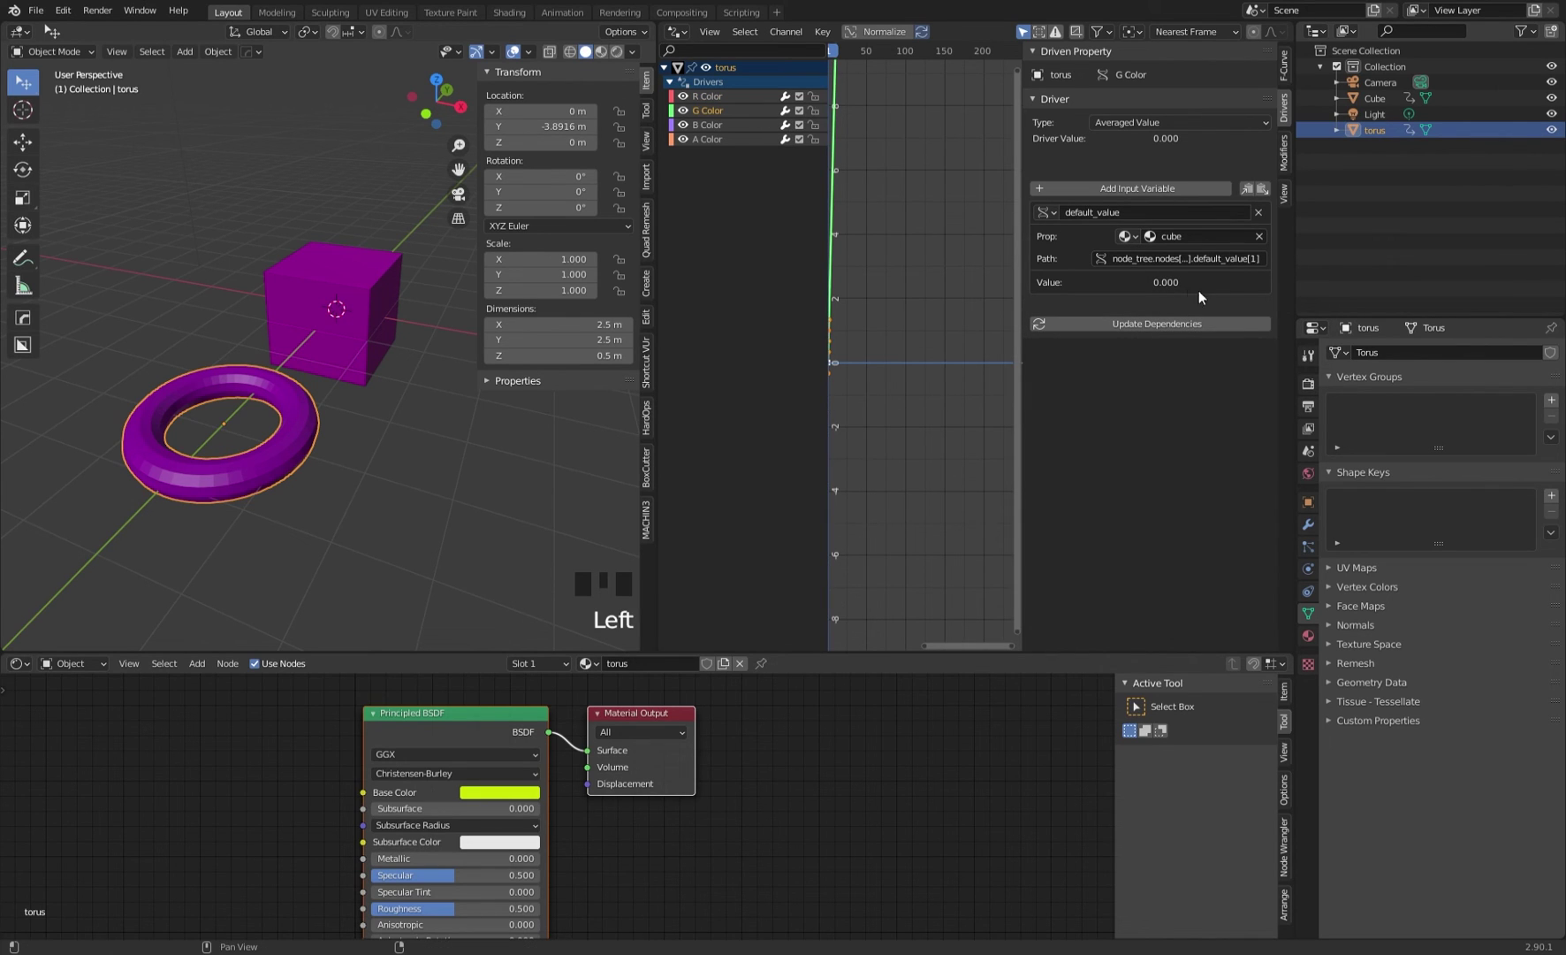
left_click(1179, 236)
left_click(721, 124)
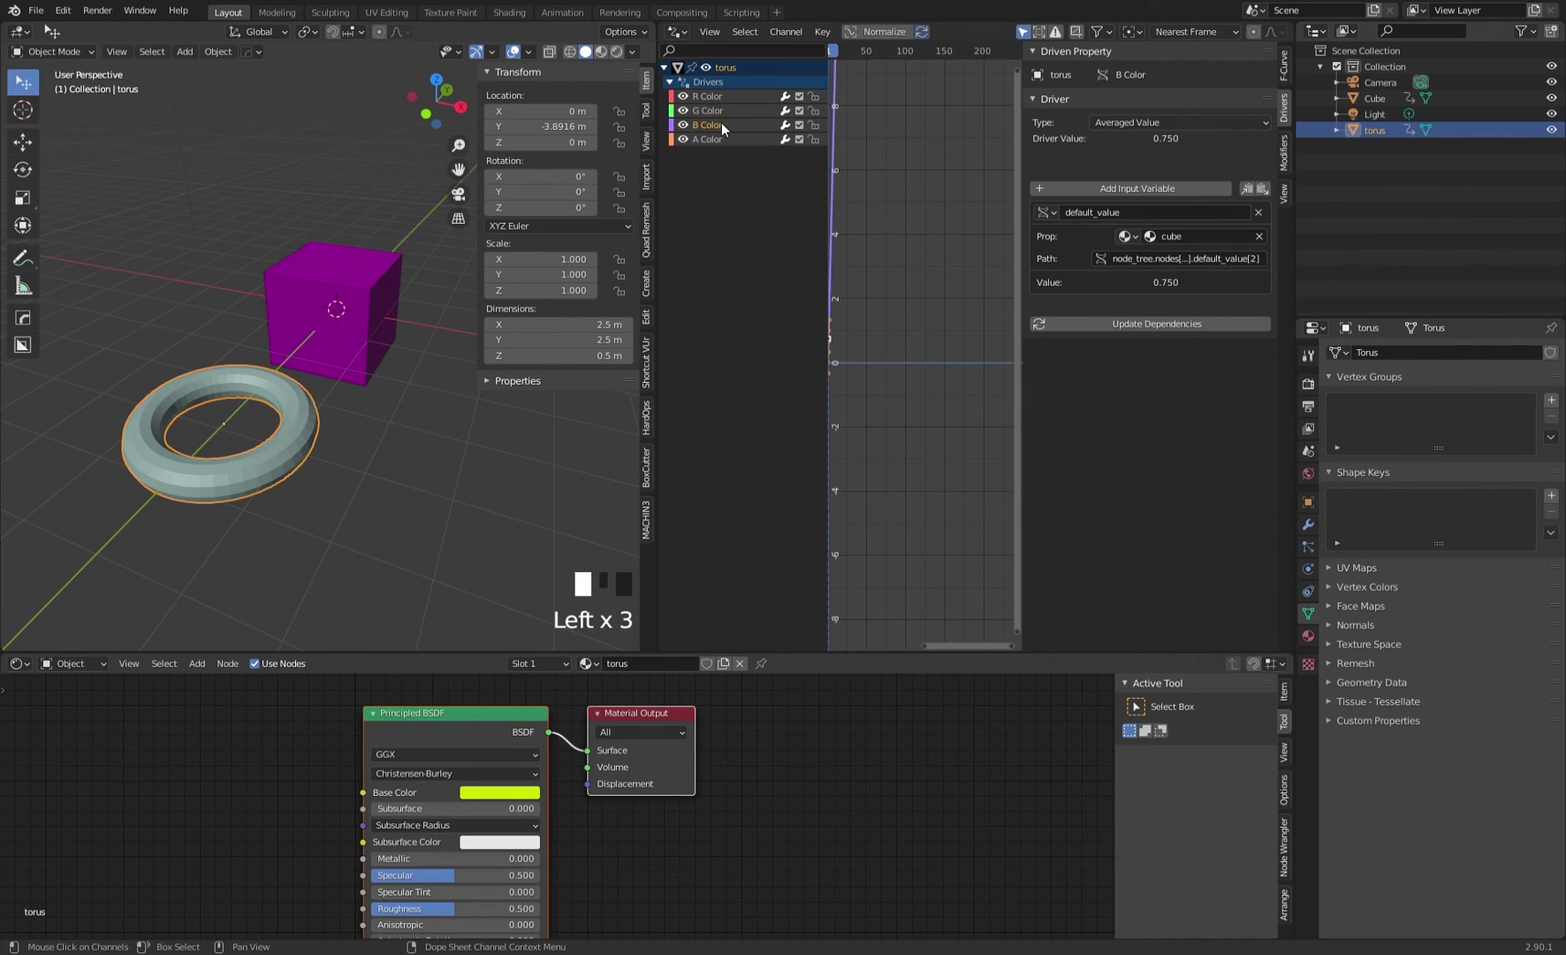
left_click(1176, 236)
left_click(1198, 271)
left_click(707, 138)
left_click(1175, 236)
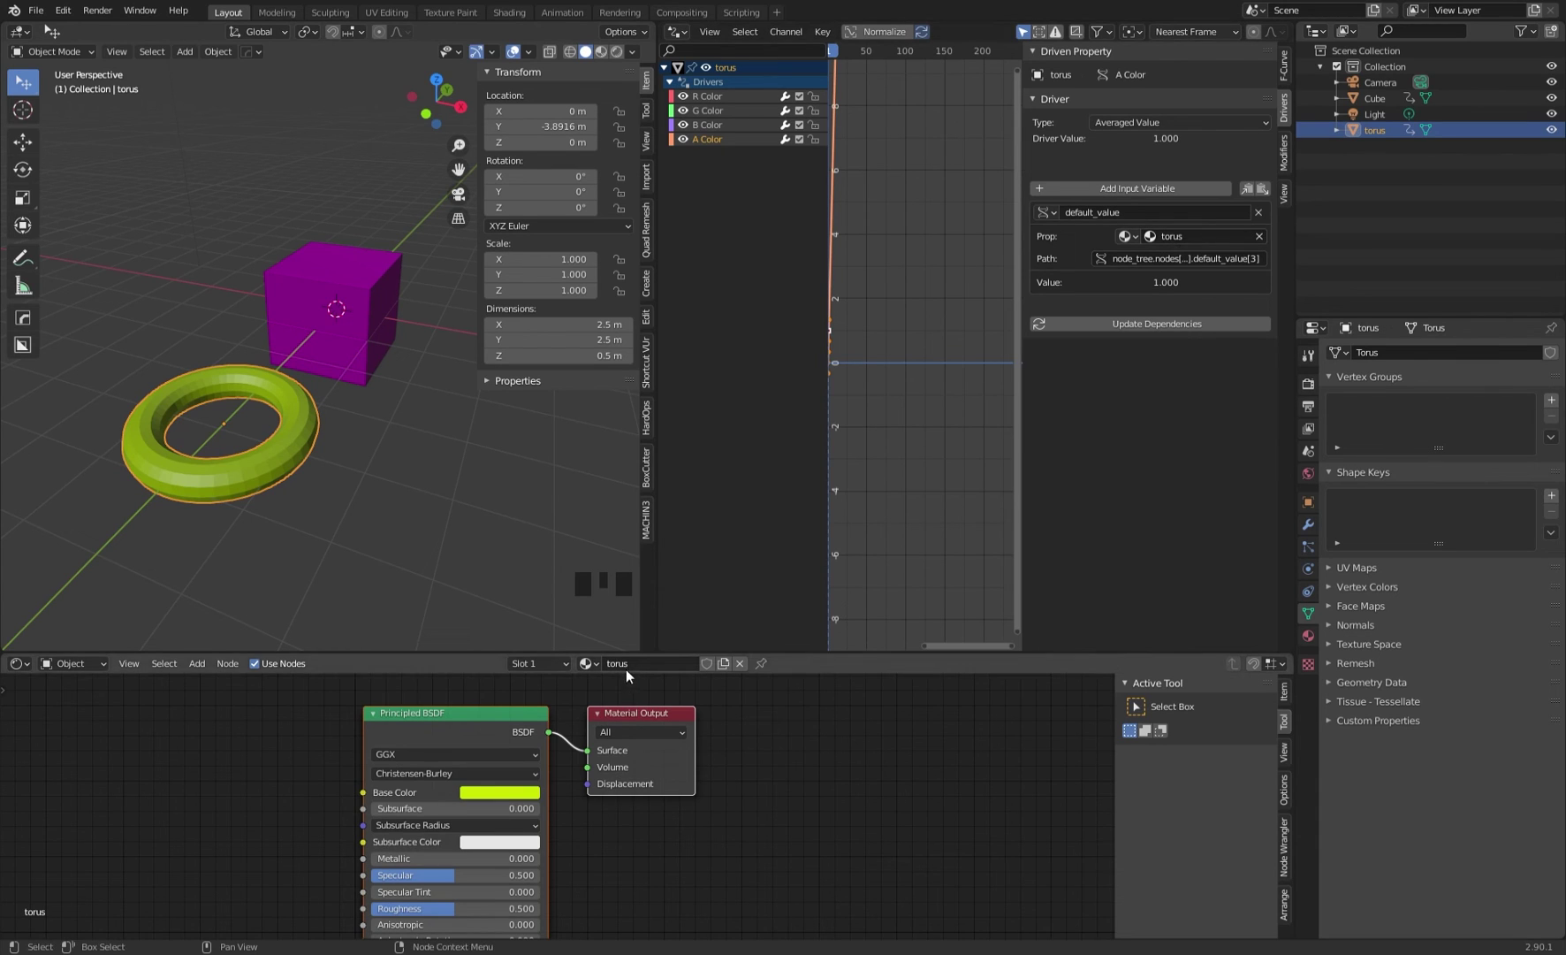
Set the torus material's base color to blue and check the object's viewport display color
left_click(506, 793)
left_click(529, 620)
left_click_drag(528, 619, 567, 591)
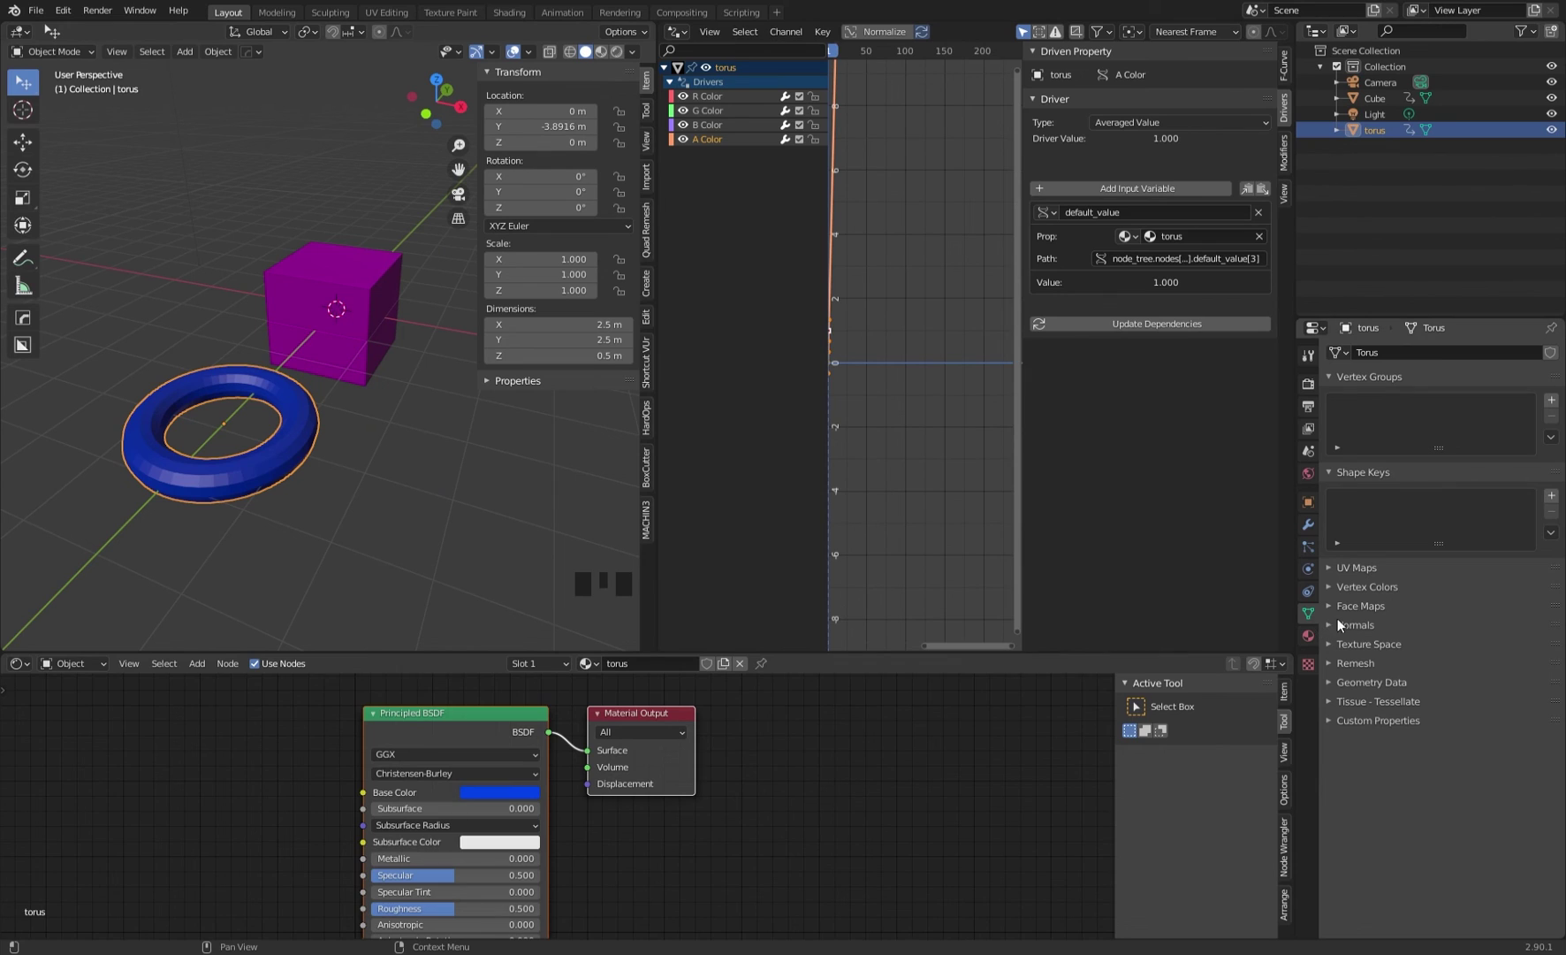
left_click(1308, 505)
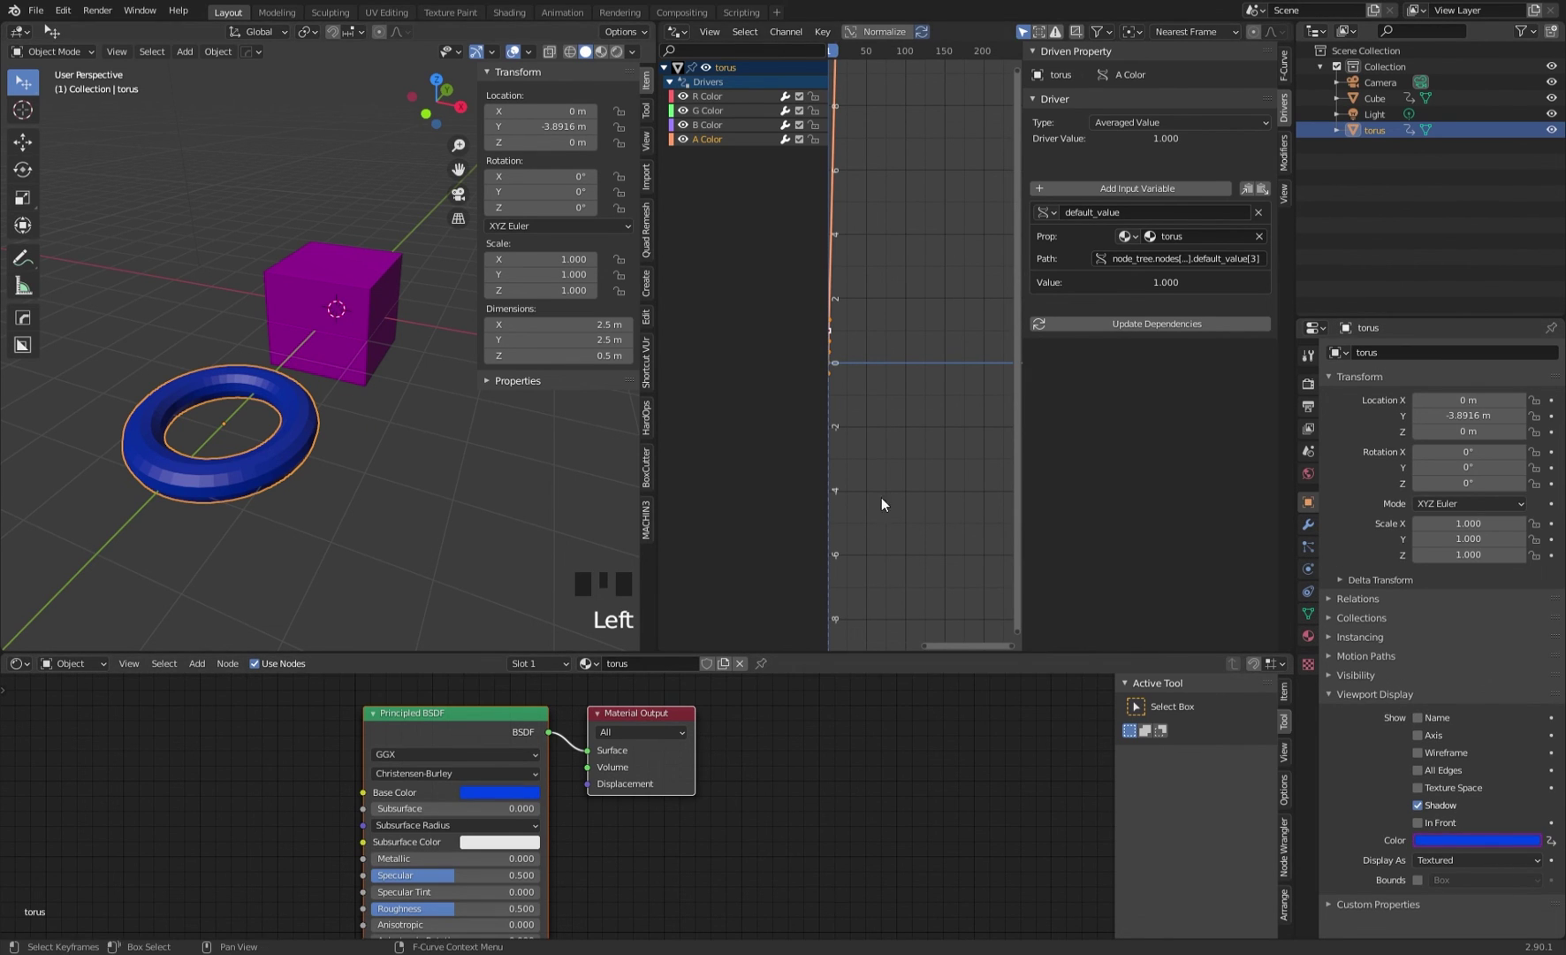
Select the cube and merge the Drivers editor area back into the 3D viewport
left_click(367, 329)
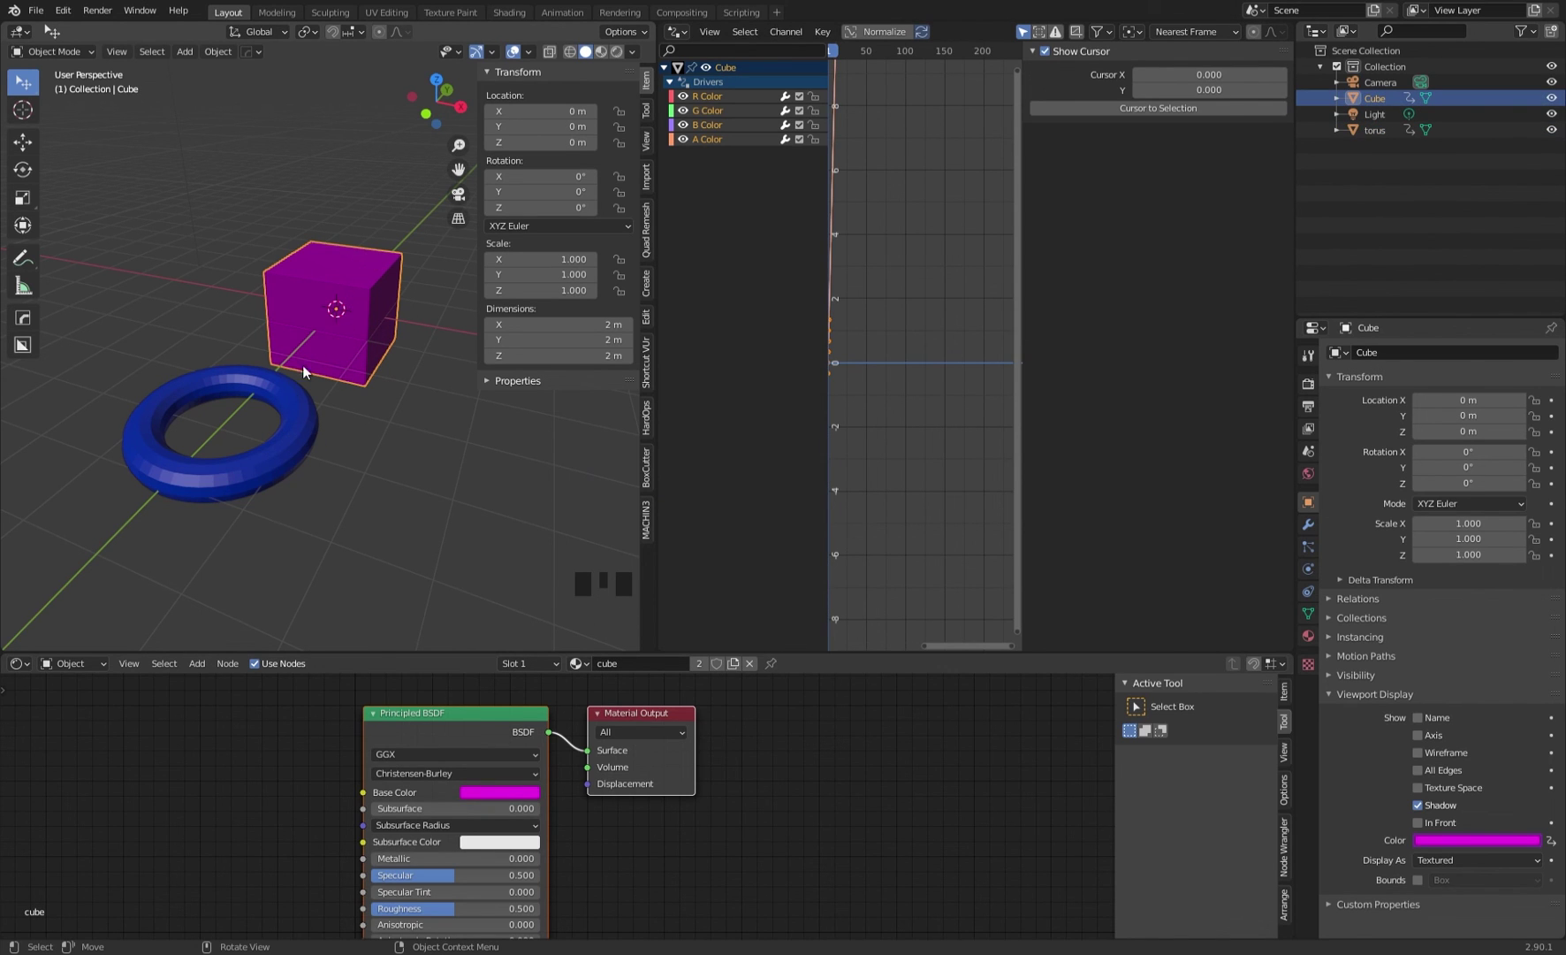
left_click_drag(651, 23, 748, 60)
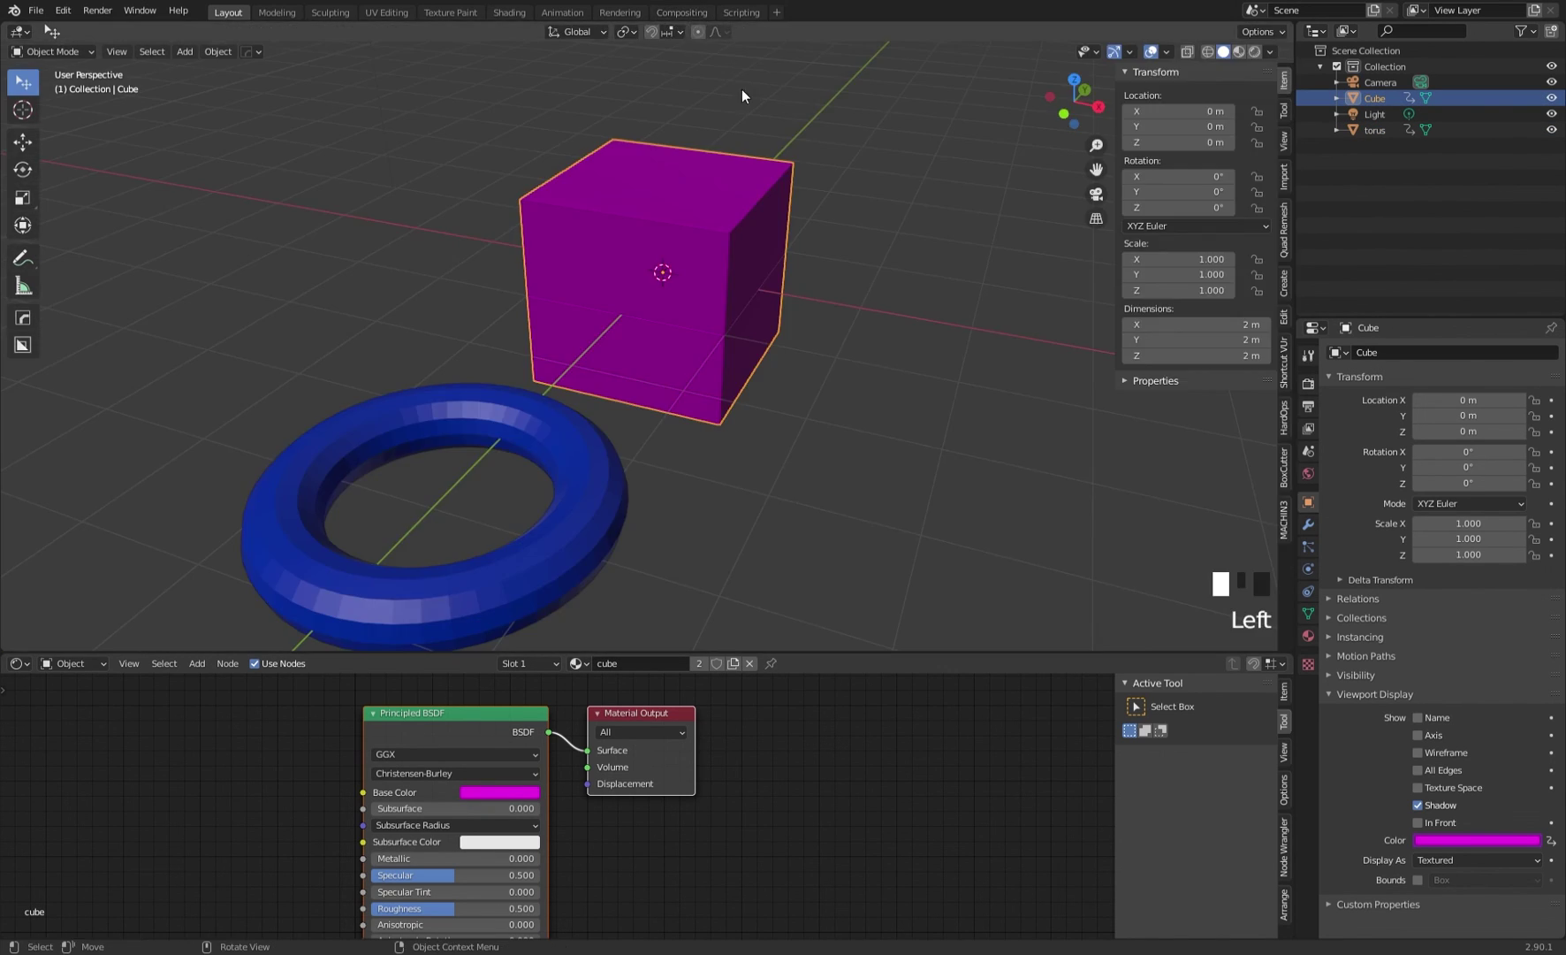
scroll(515, 405, "down", 3)
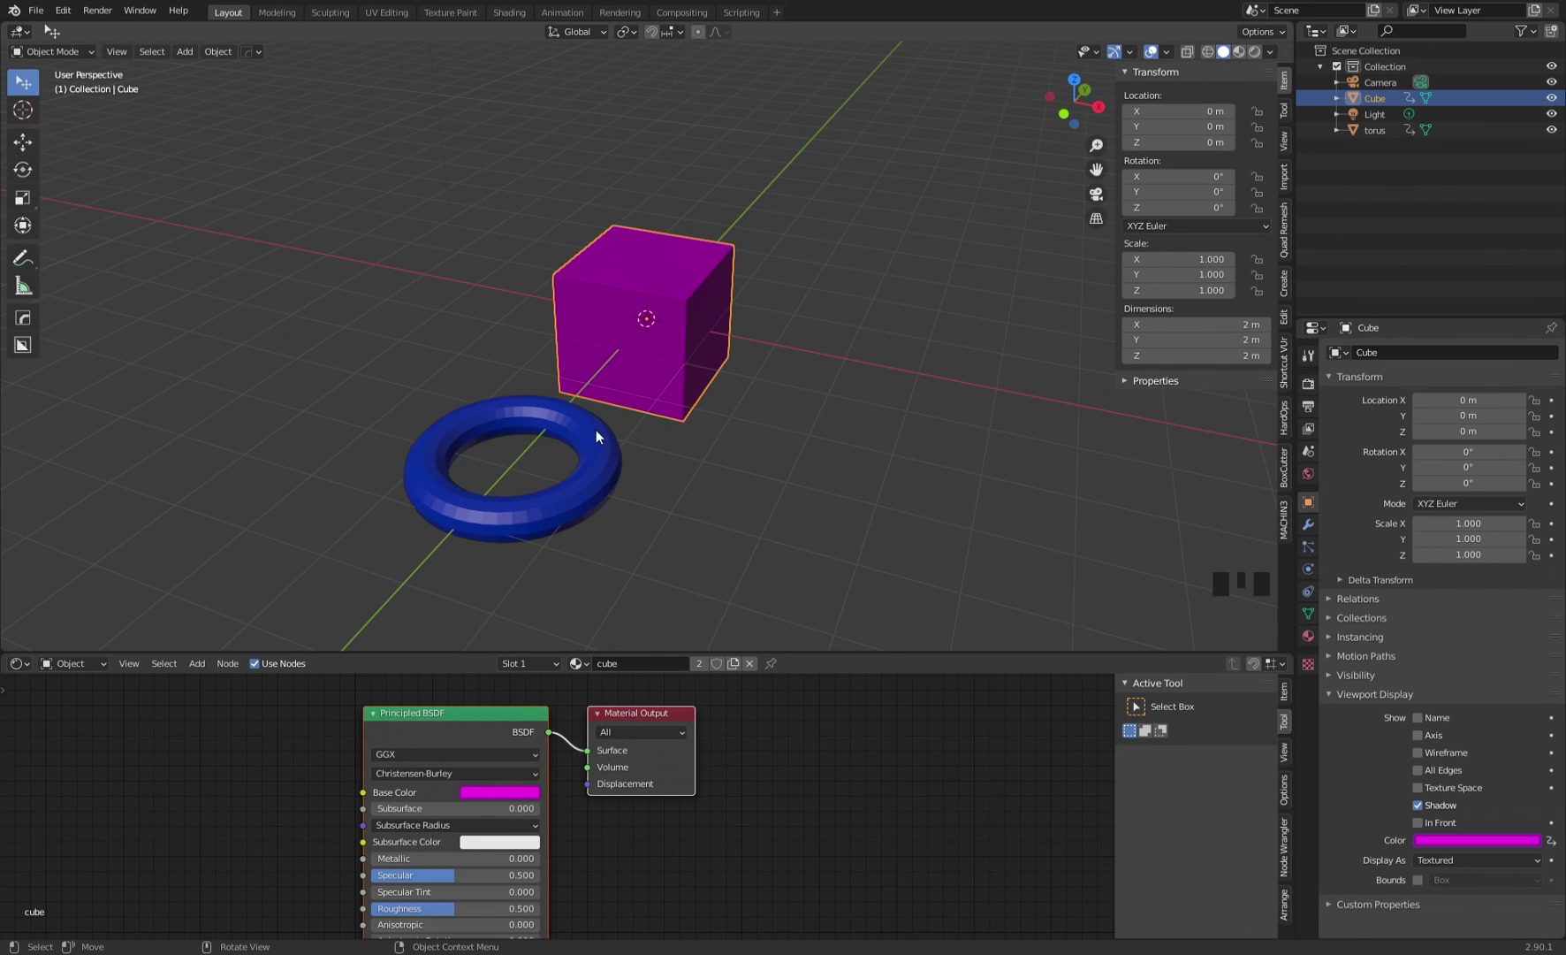
Compare the assigned materials and viewport display colors of the torus and the cube
left_click(609, 454)
left_click(672, 350)
left_click(606, 475)
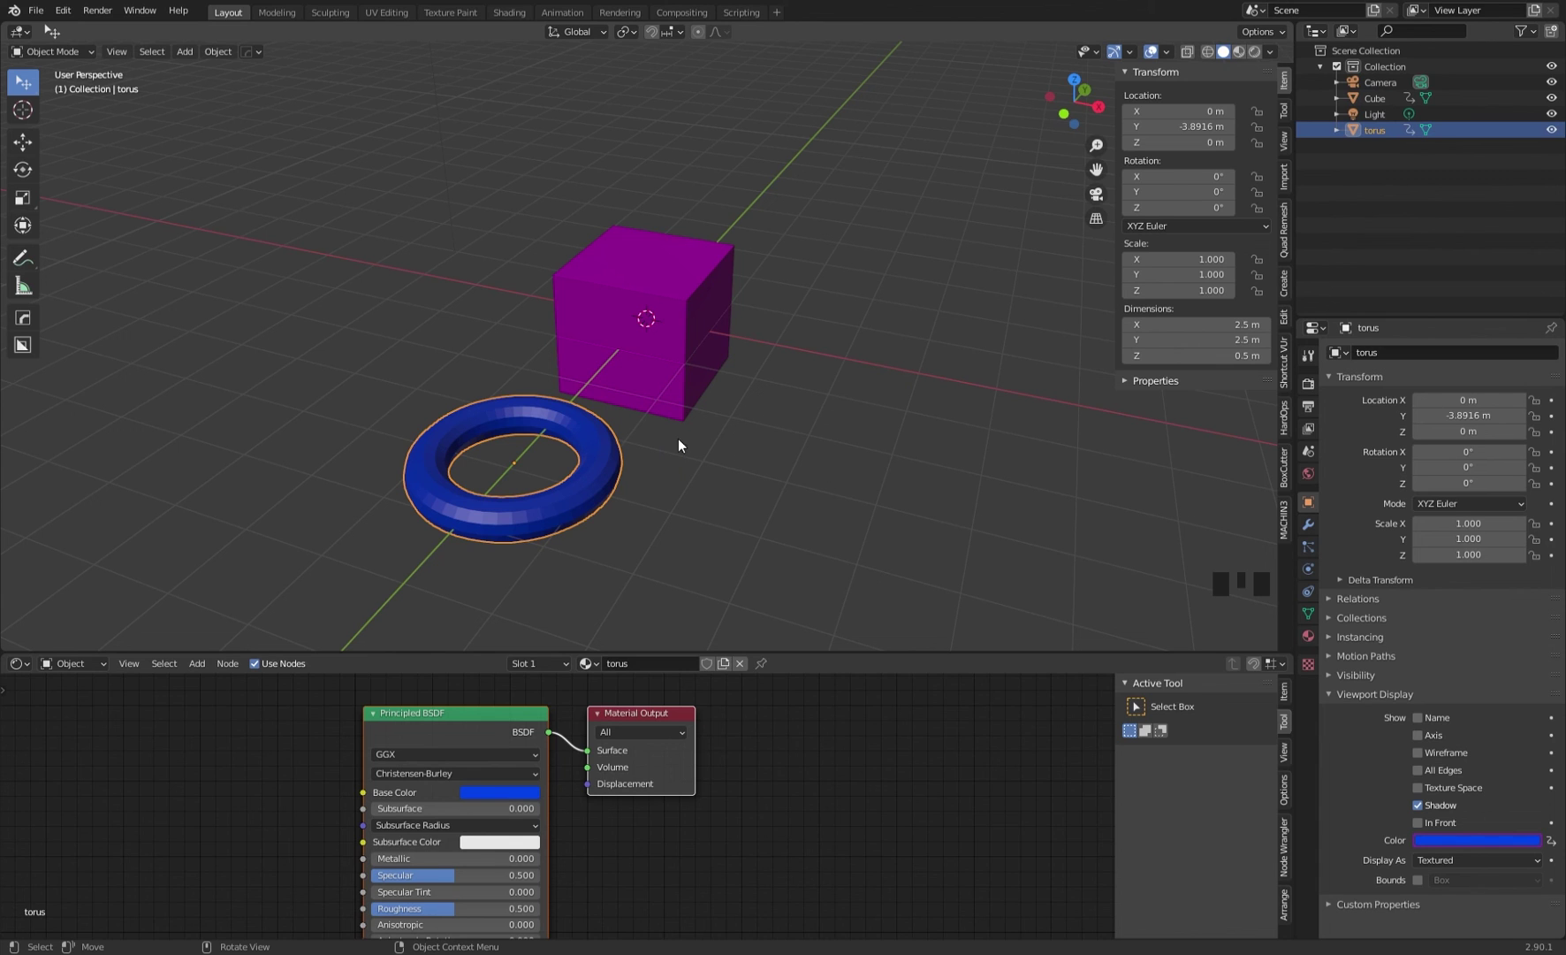
mouse_move(685, 422)
middle_mouse_down()
mouse_move(678, 439)
mouse_move(661, 431)
middle_mouse_up()
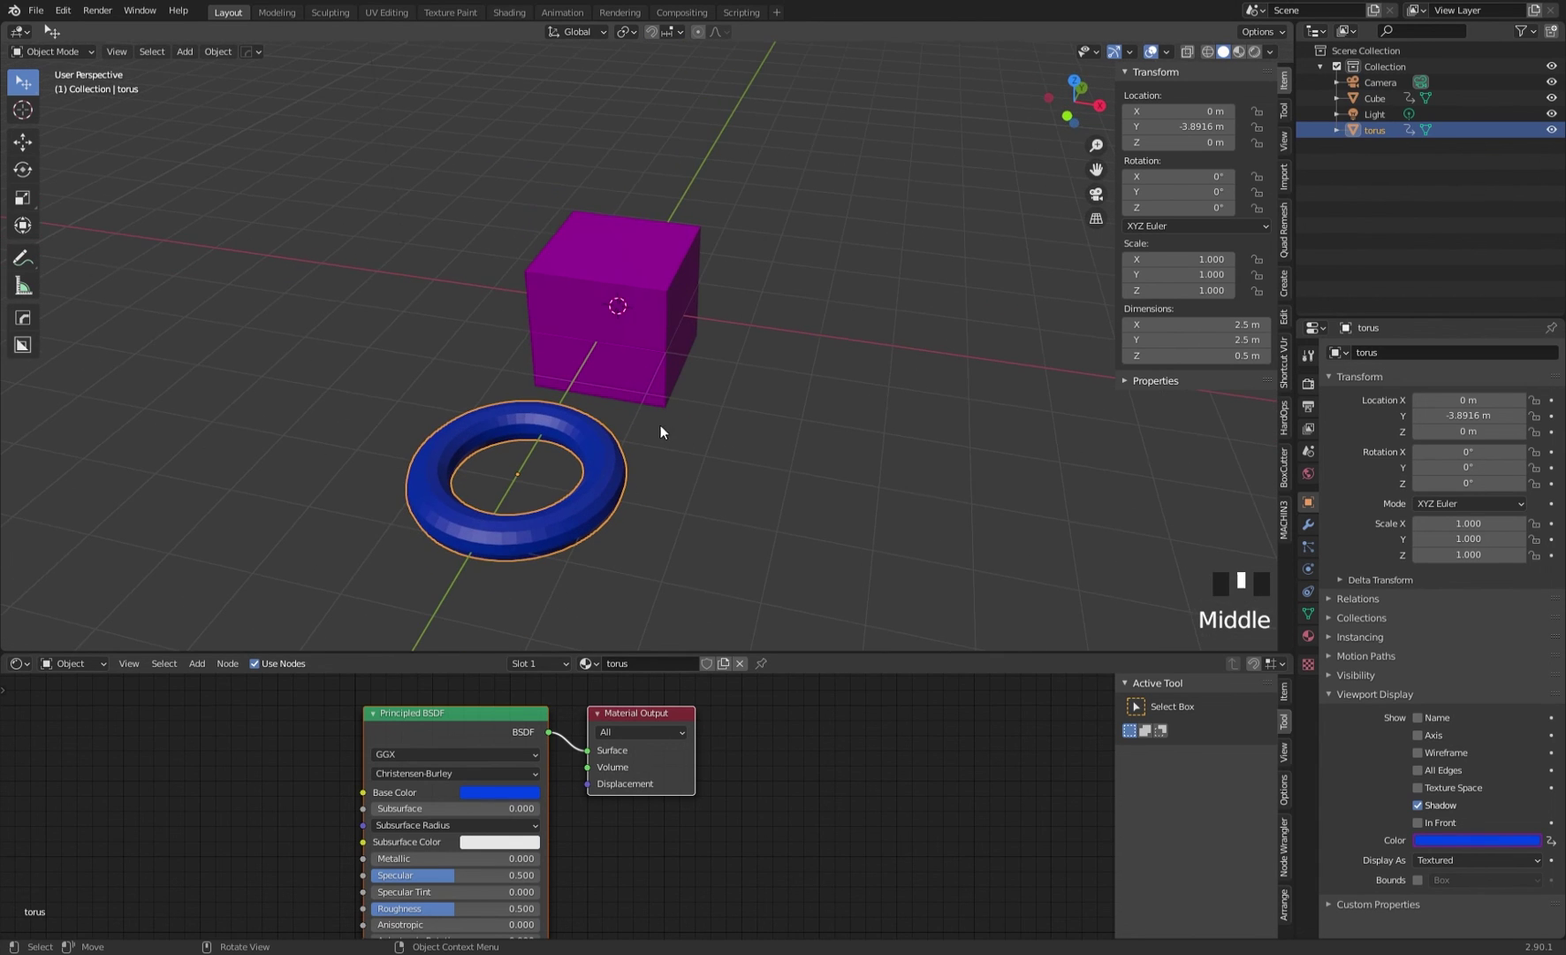
left_click(608, 471)
Set the cube material's base color to golden yellow to test the cube's own display color driver
left_click(617, 360)
left_click(508, 796)
mouse_move(525, 630)
left_mouse_down()
mouse_move(486, 594)
mouse_move(535, 575)
mouse_move(517, 659)
mouse_move(475, 623)
left_mouse_up()
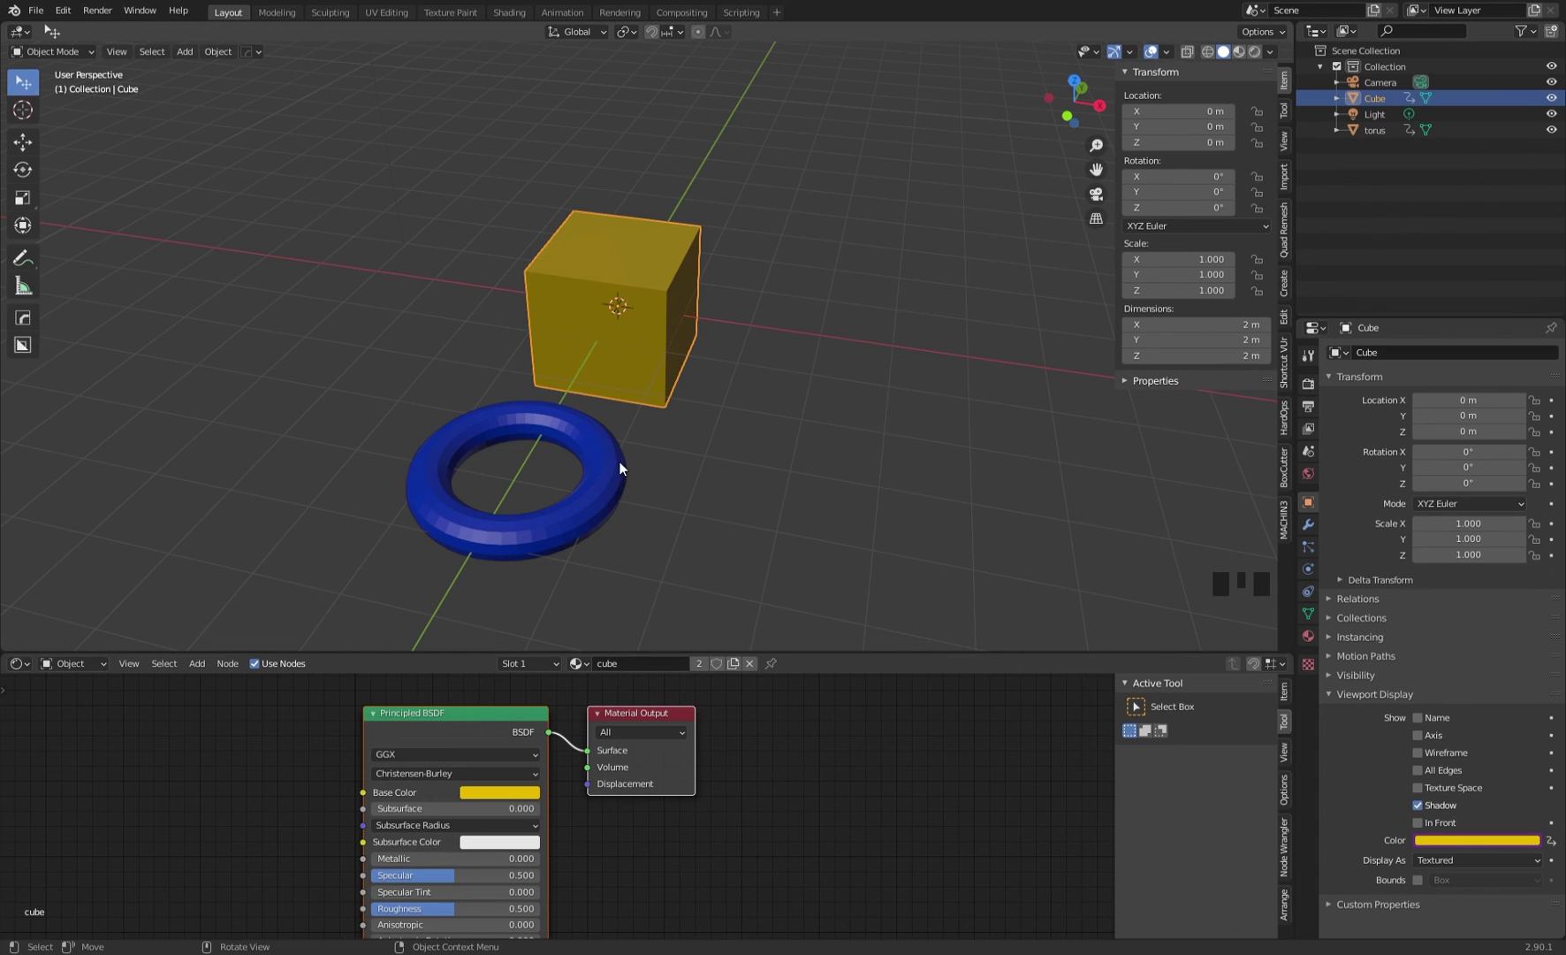
mouse_move(615, 439)
middle_mouse_down()
mouse_move(597, 440)
mouse_move(615, 448)
middle_mouse_up()
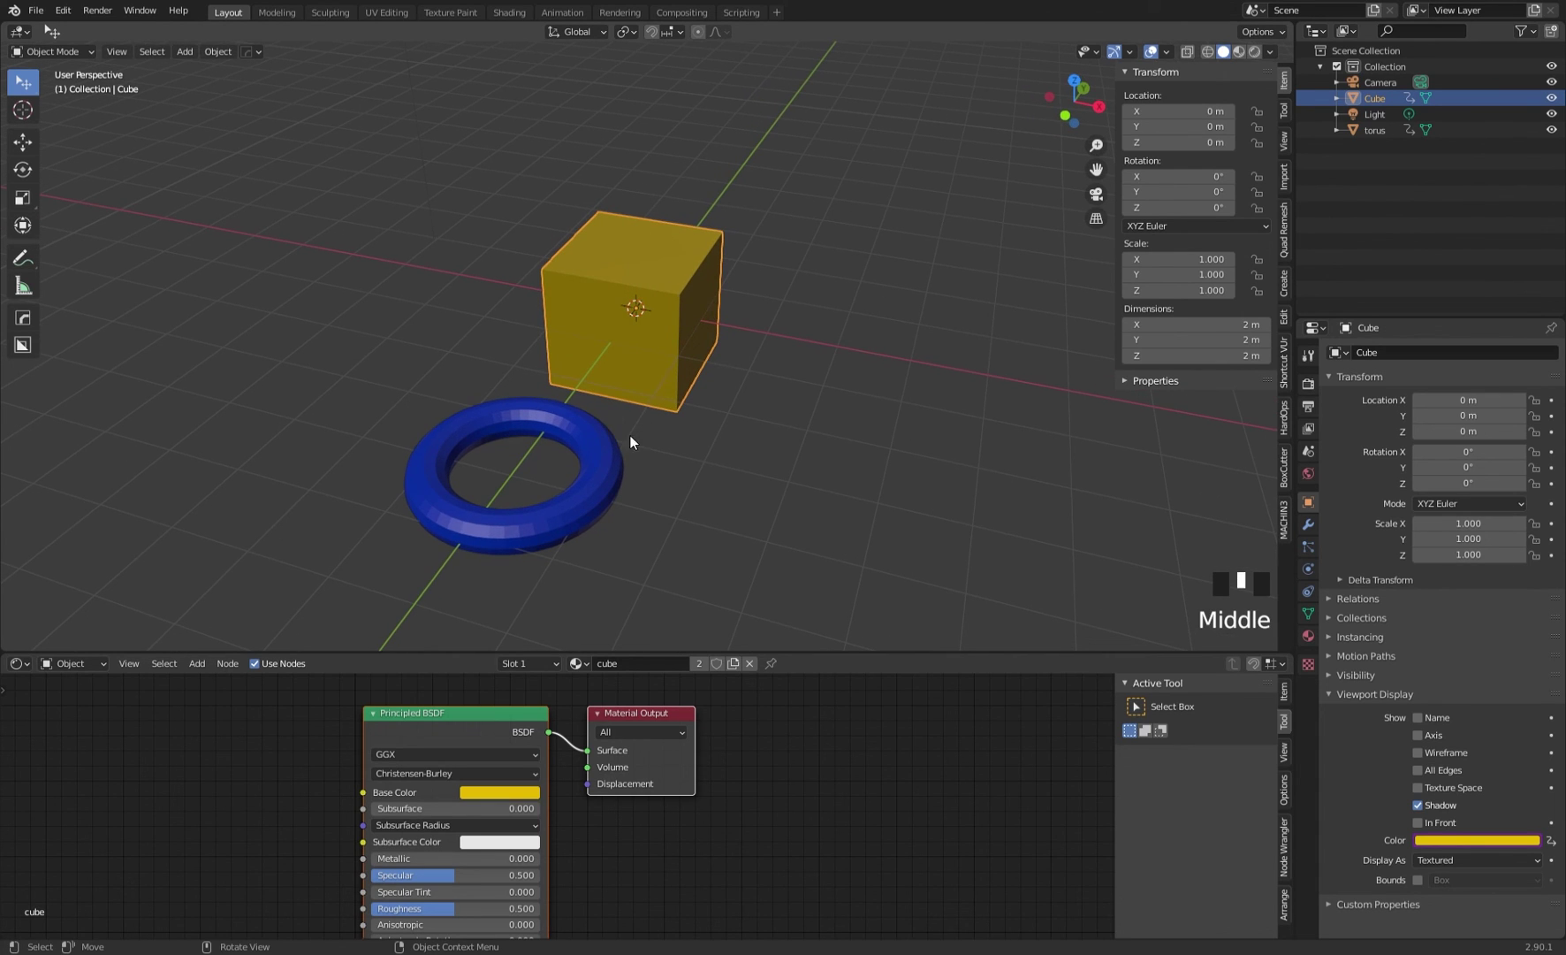